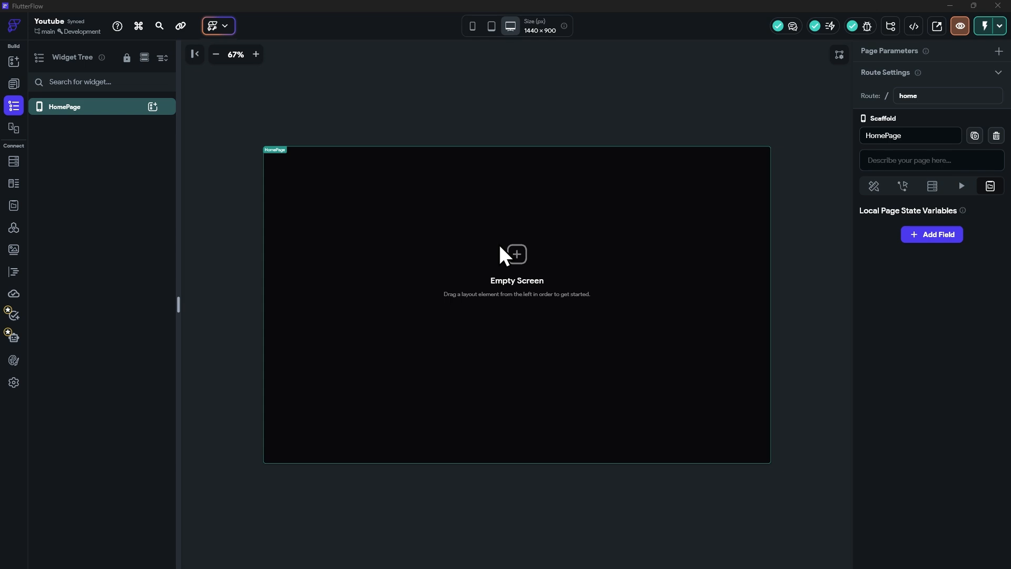
Step: Search the widget palette for "mouse" and add a MouseRegion widget to the HomePage
click(152, 107)
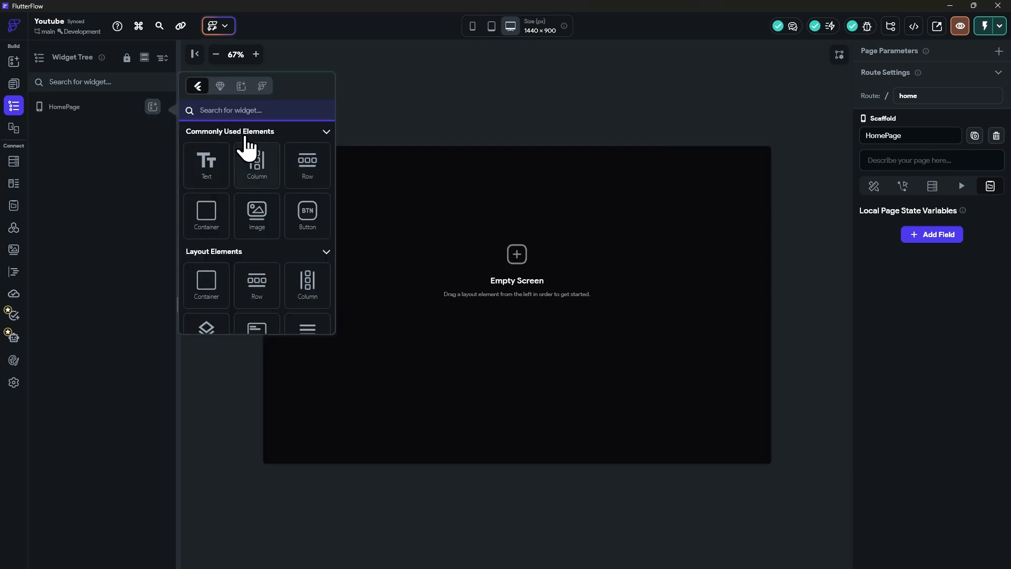
scroll(241, 198, down, 5)
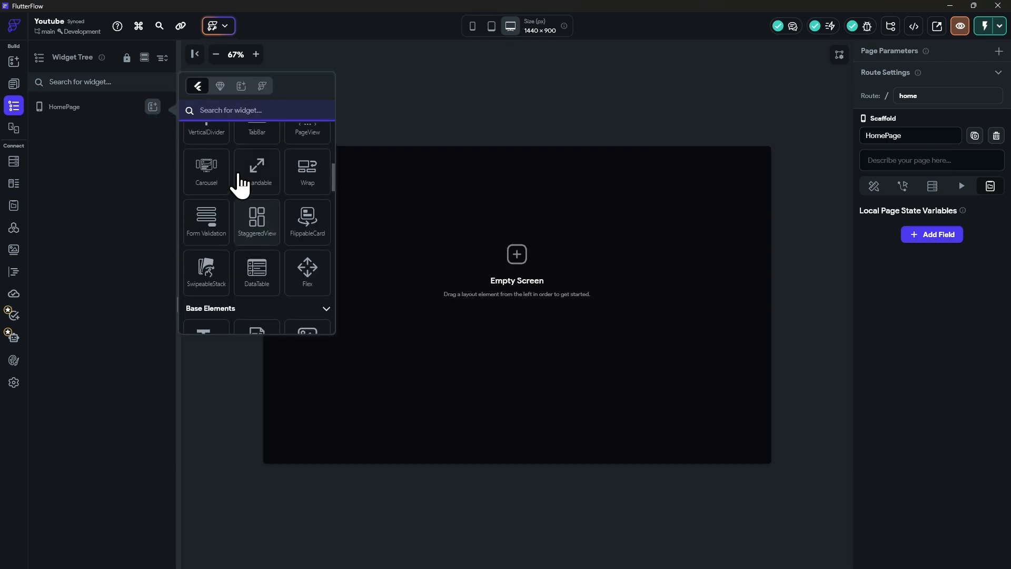
text(mouse)
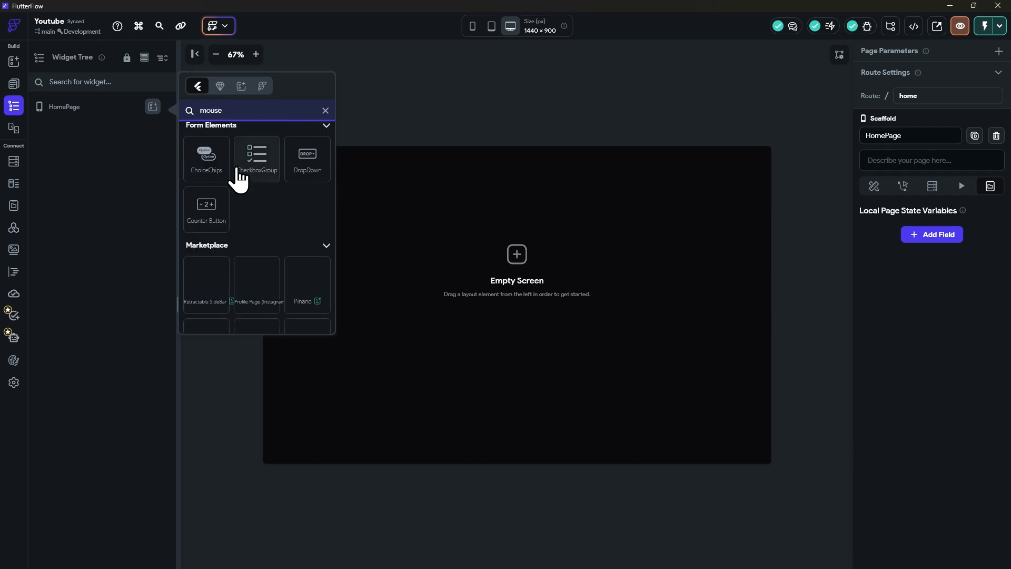
scroll(237, 227, down, 3)
click(208, 201)
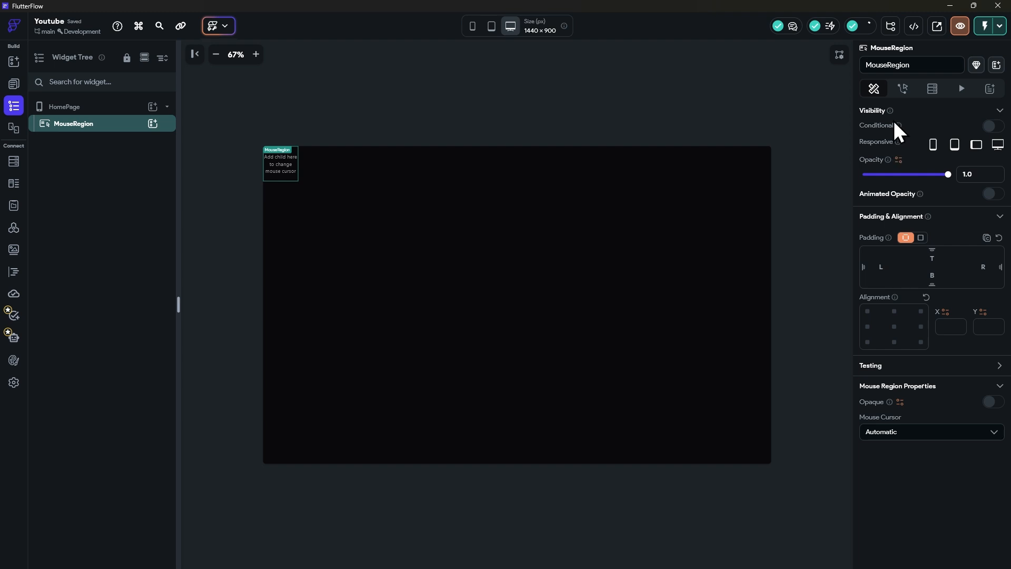
Step: Add an On Mouse Enter action trigger to the MouseRegion, delete it again and leave the Action Flow Editor
click(903, 88)
click(975, 146)
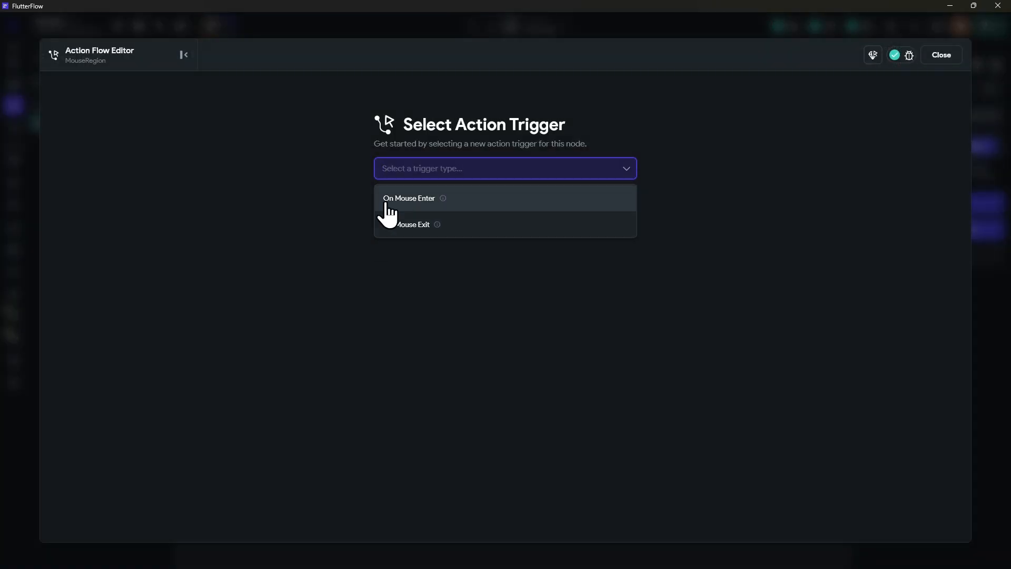
click(478, 206)
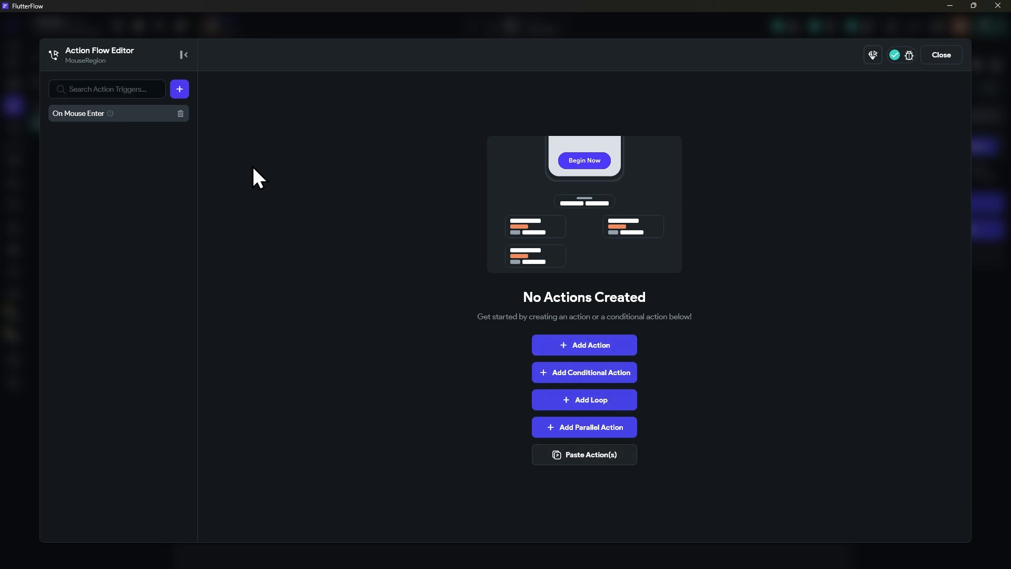
click(180, 113)
click(564, 169)
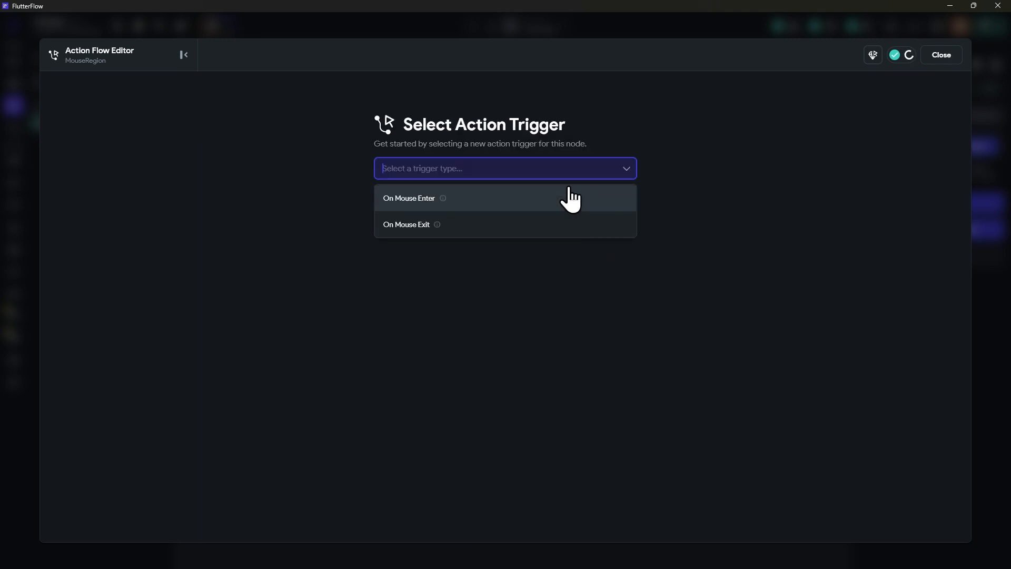
click(943, 56)
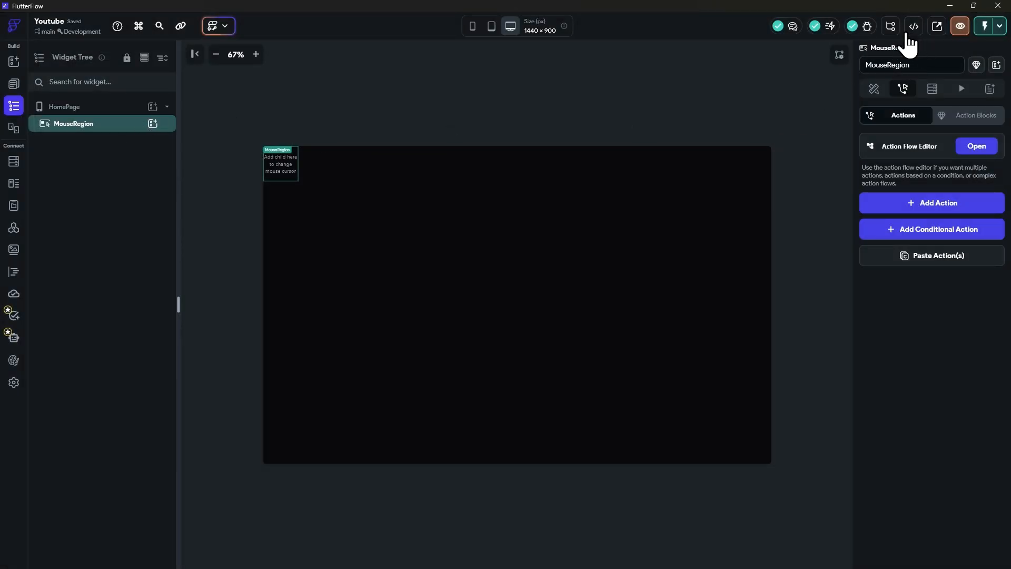
Step: View the generated HomePage code and examine the MouseRegion's opaque, cursor, onEnter and onExit properties
click(914, 27)
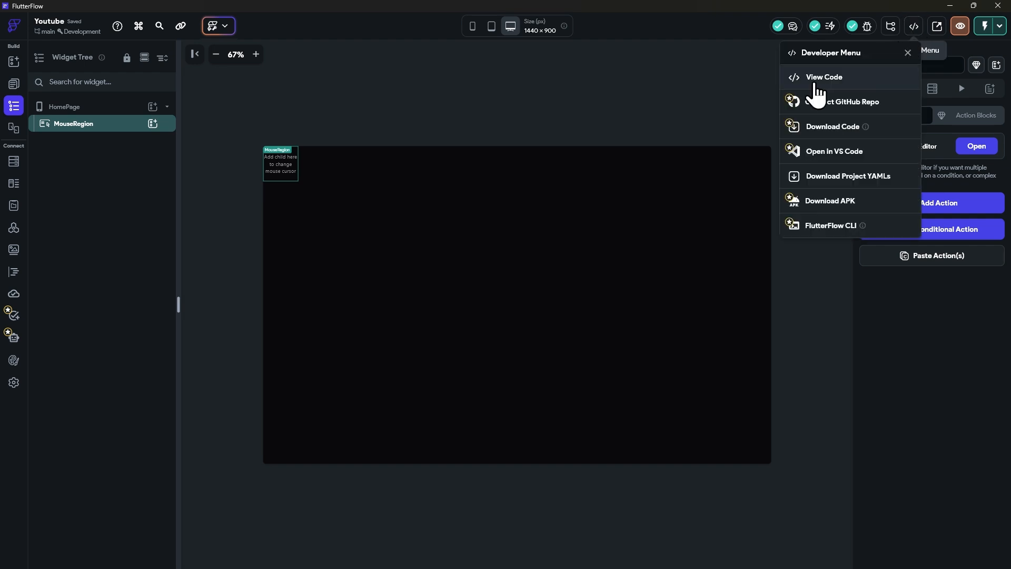
click(838, 88)
scroll(237, 266, down, 3)
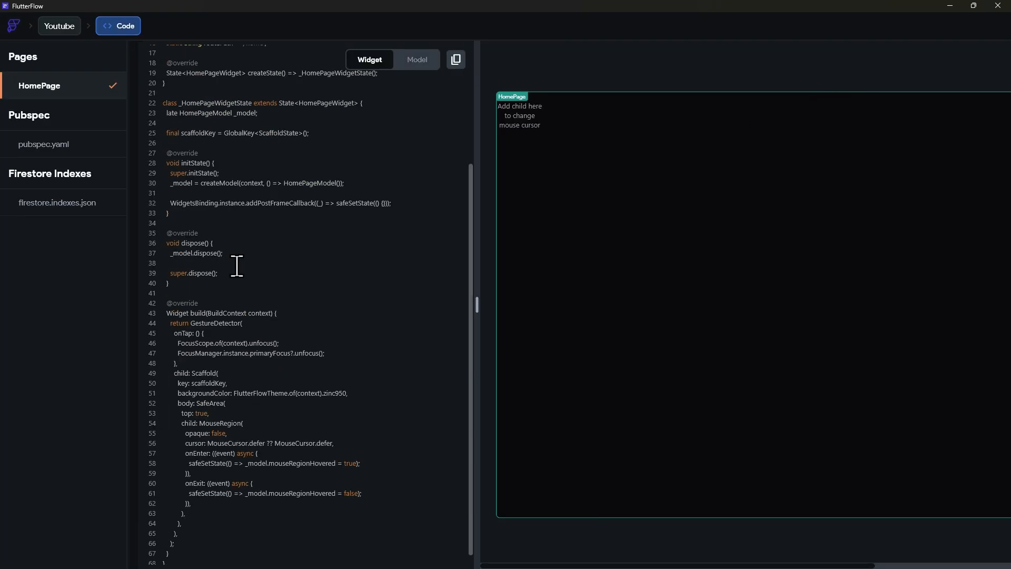
scroll(240, 290, down, 1)
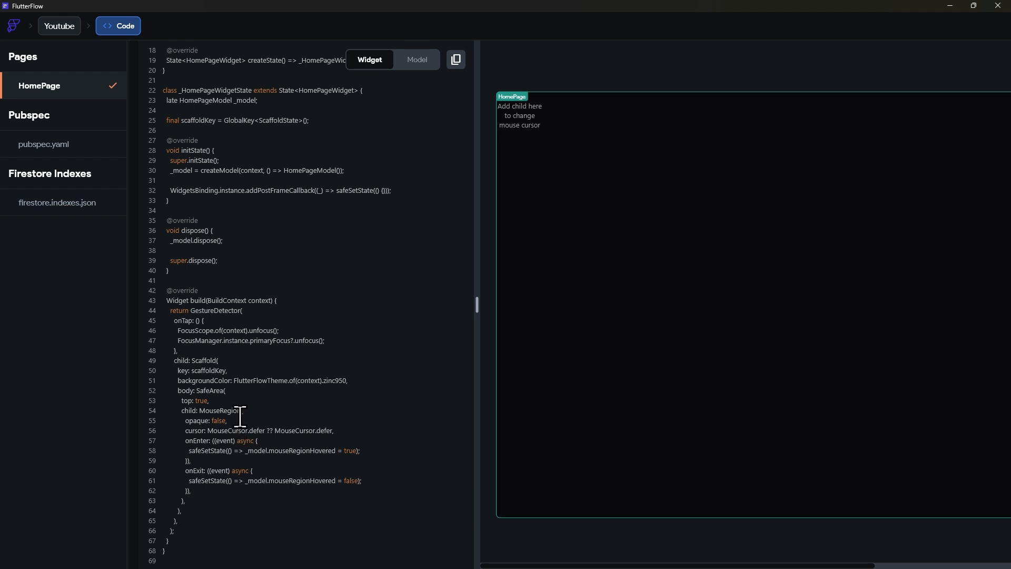
drag(234, 440, 191, 441)
drag(188, 476, 223, 477)
drag(204, 437, 276, 429)
click(222, 413)
drag(214, 415, 241, 413)
click(240, 419)
click(236, 424)
click(268, 409)
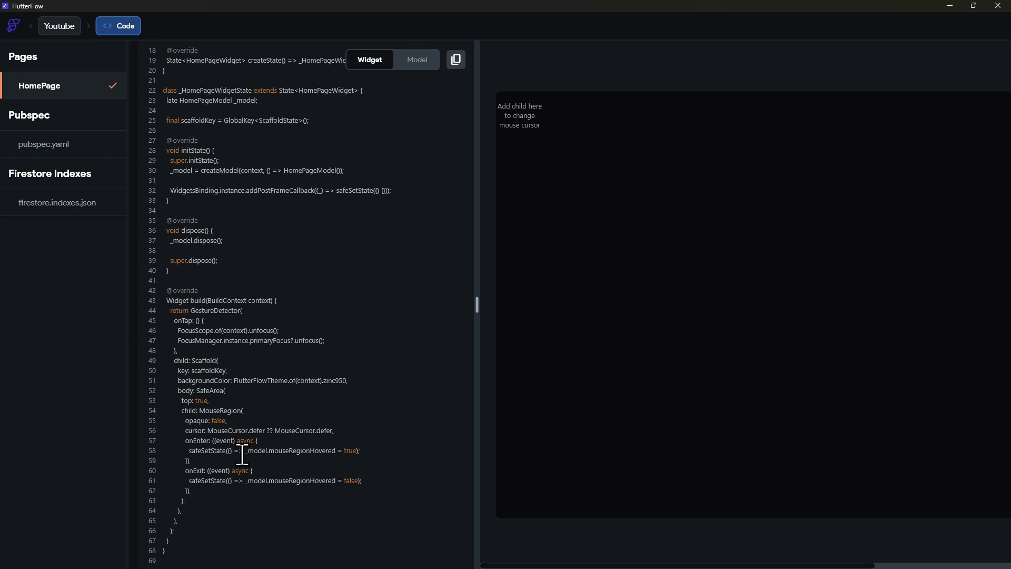
Step: Return to the page builder, delete the MouseRegion widget from the HomePage and open the project's custom code area
click(59, 26)
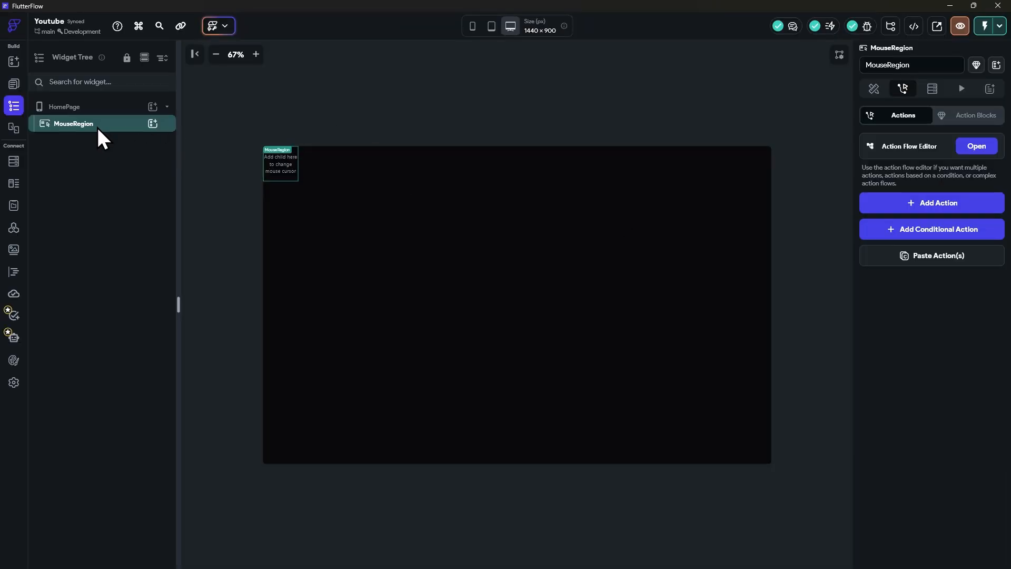
key(Delete)
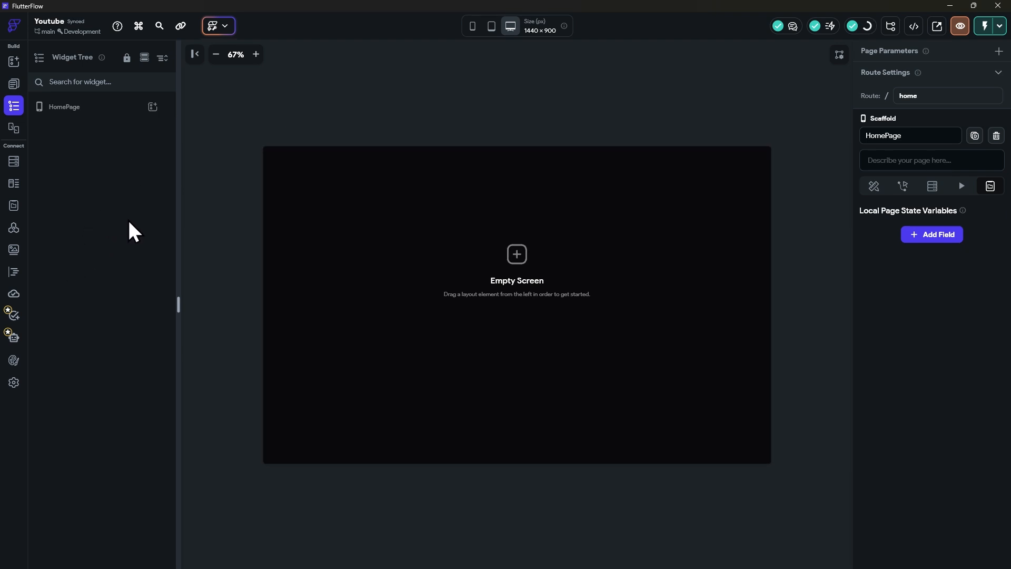
drag(178, 305, 199, 304)
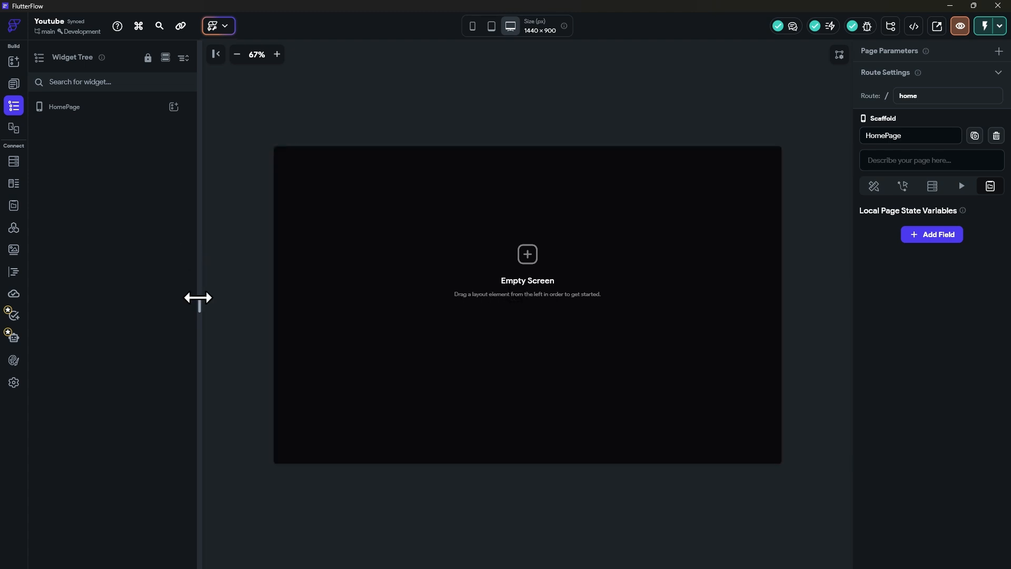
drag(198, 298, 254, 299)
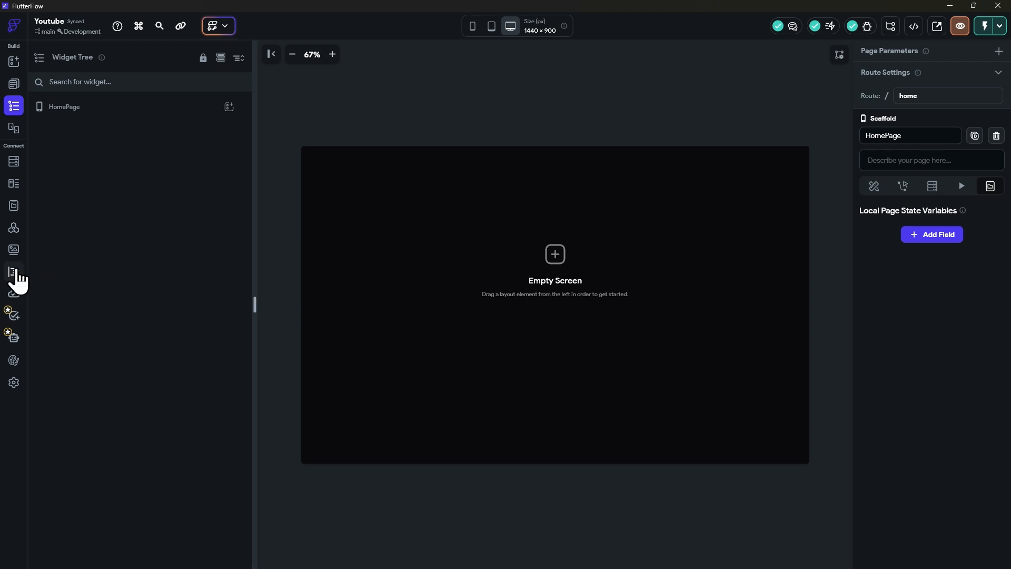
click(14, 271)
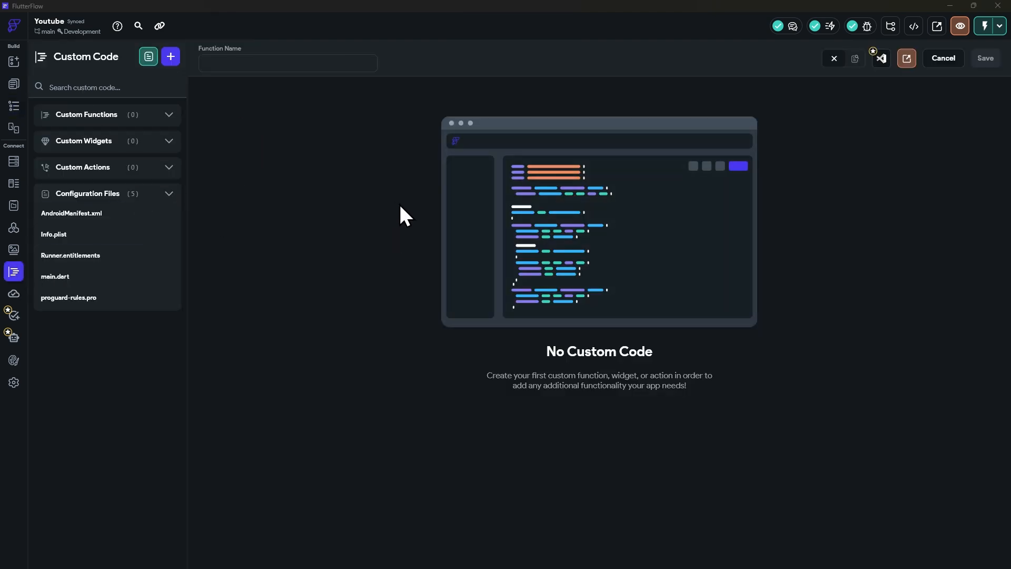
Step: Switch to the browser and skim the usage instructions in the mouse-tracker-custom-widget folder on GitHub
key(alt+Tab)
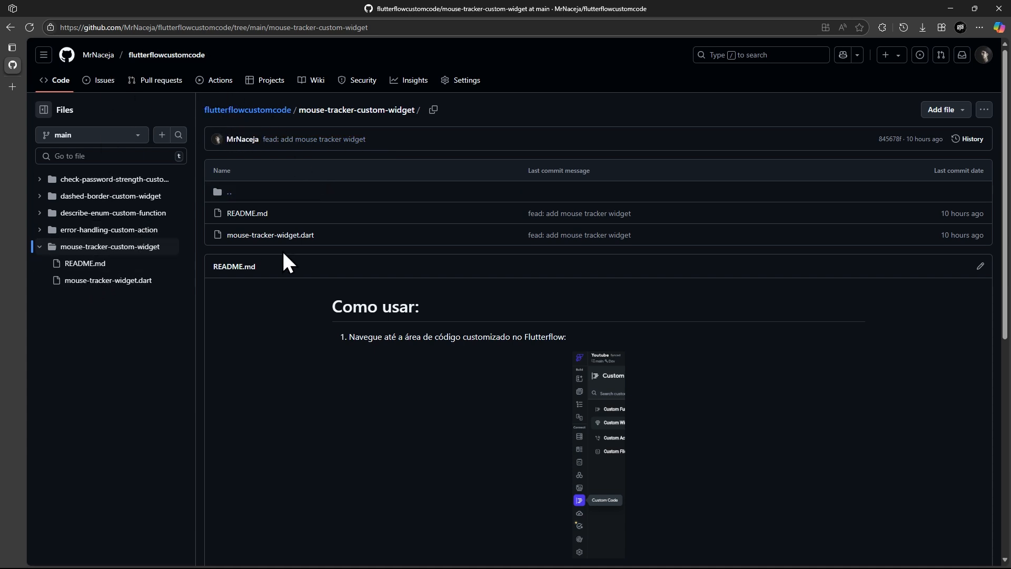
scroll(474, 368, down, 6)
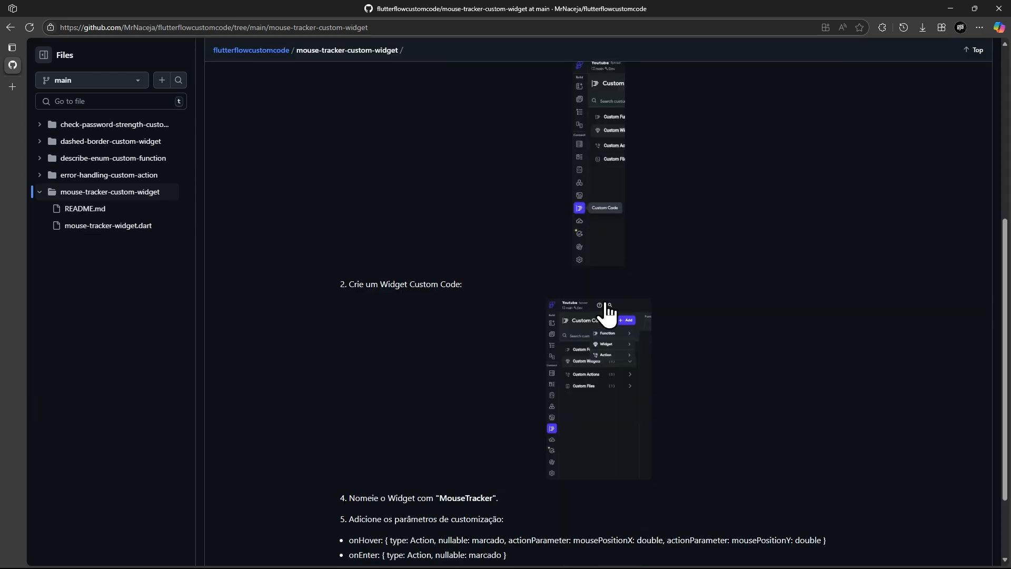
scroll(442, 401, up, 6)
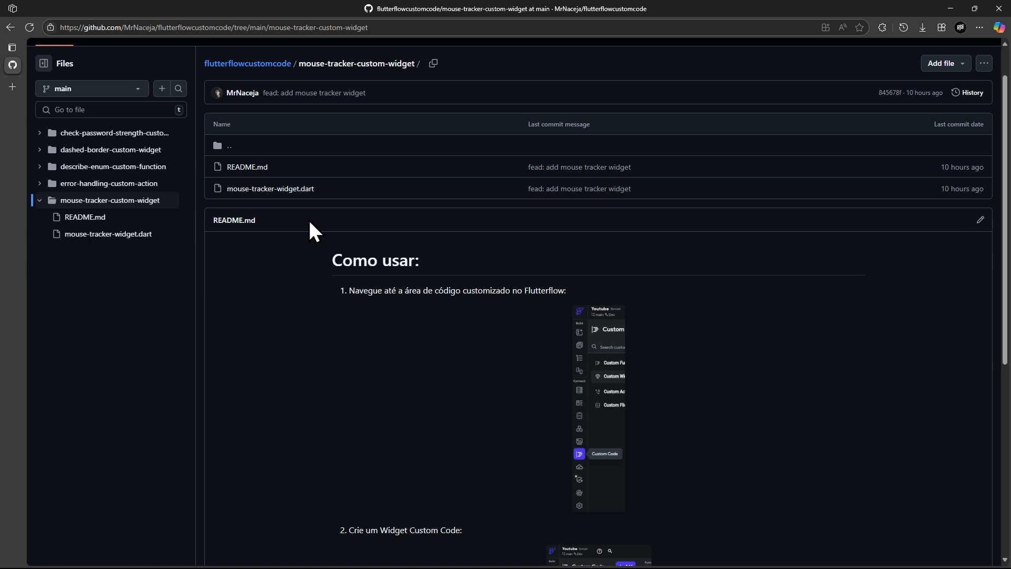
Step: Open mouse-tracker-widget.dart in the repository and examine the MouseTracker class name, its parameters and the MouseRegion callbacks
click(266, 191)
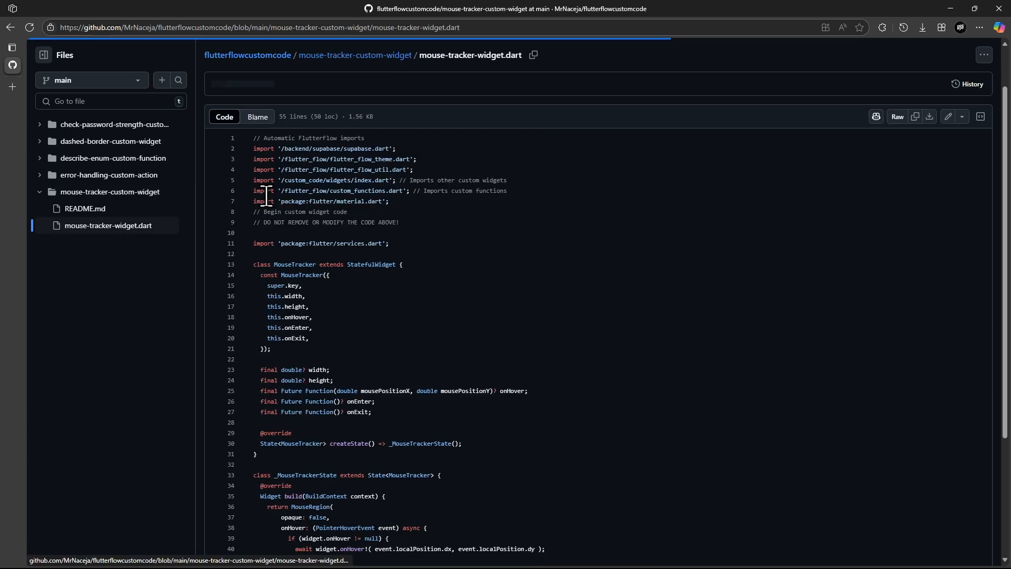
key(ctrl+a)
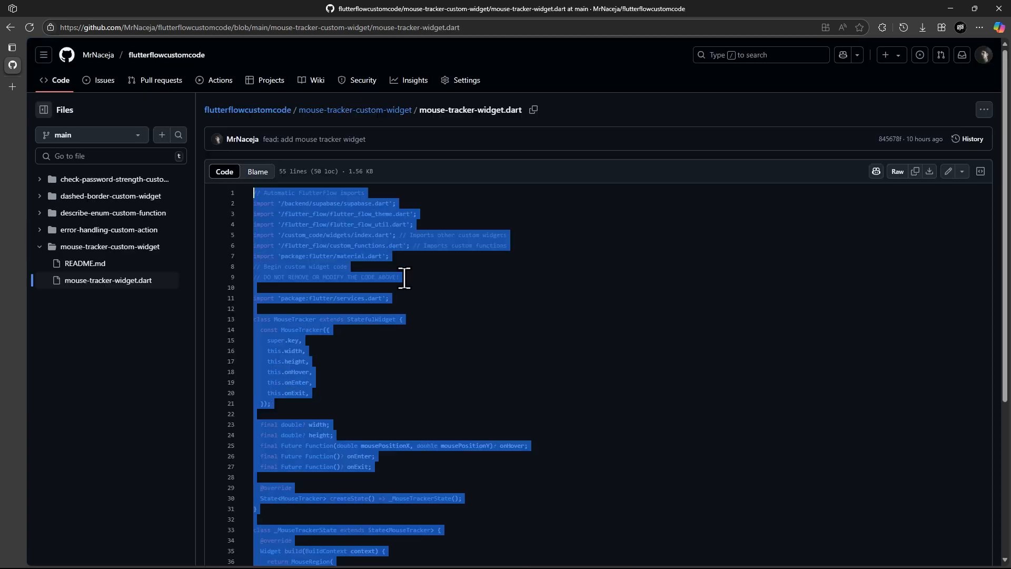
drag(274, 319, 317, 319)
click(306, 320)
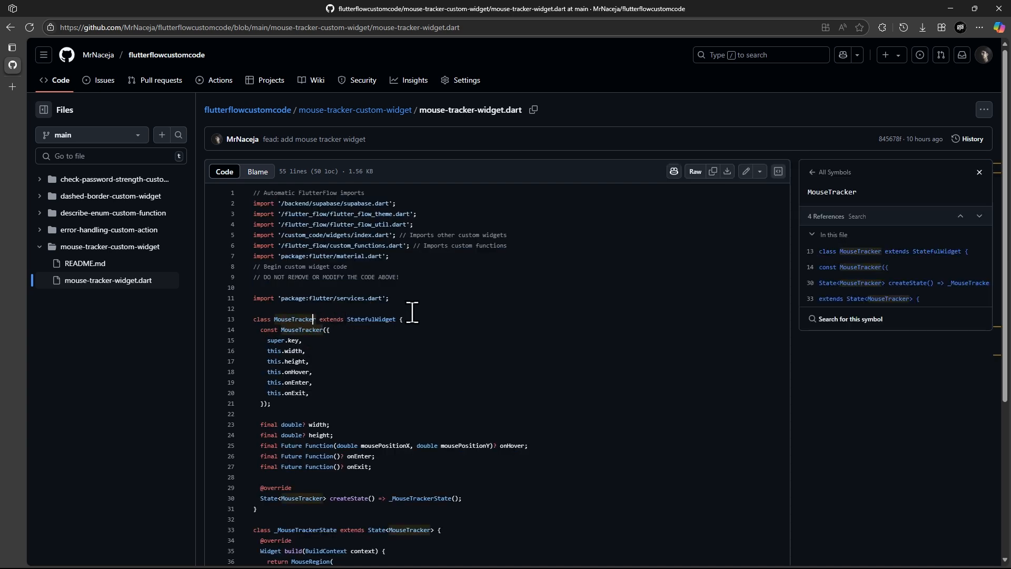
scroll(304, 298, down, 2)
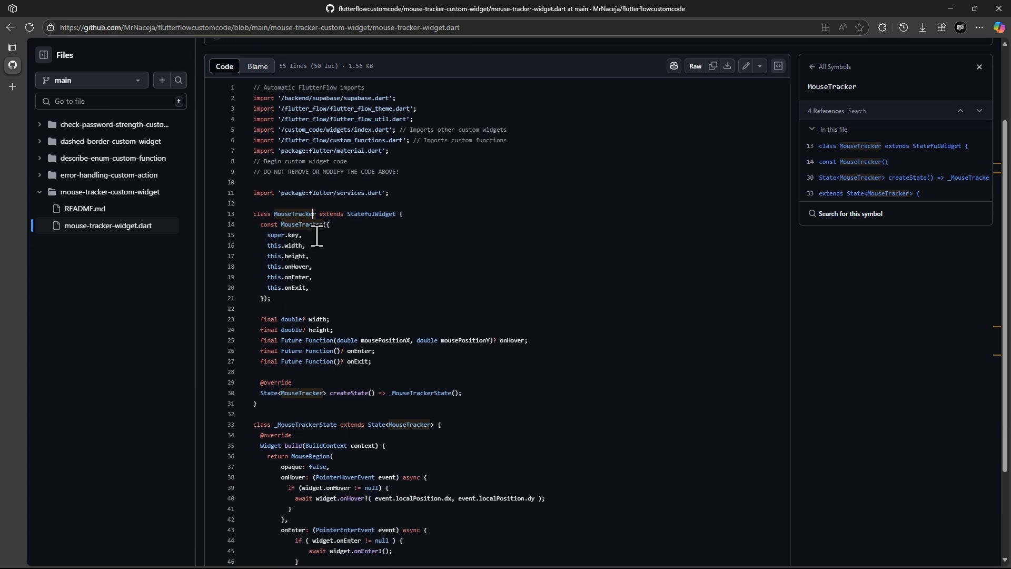
drag(275, 212, 312, 228)
scroll(334, 343, down, 3)
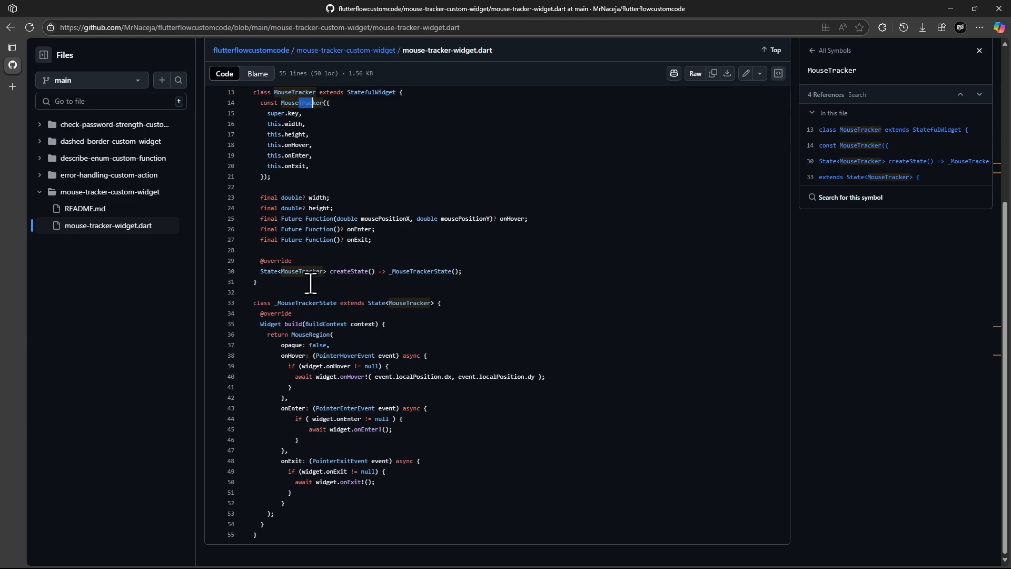
scroll(310, 284, up, 2)
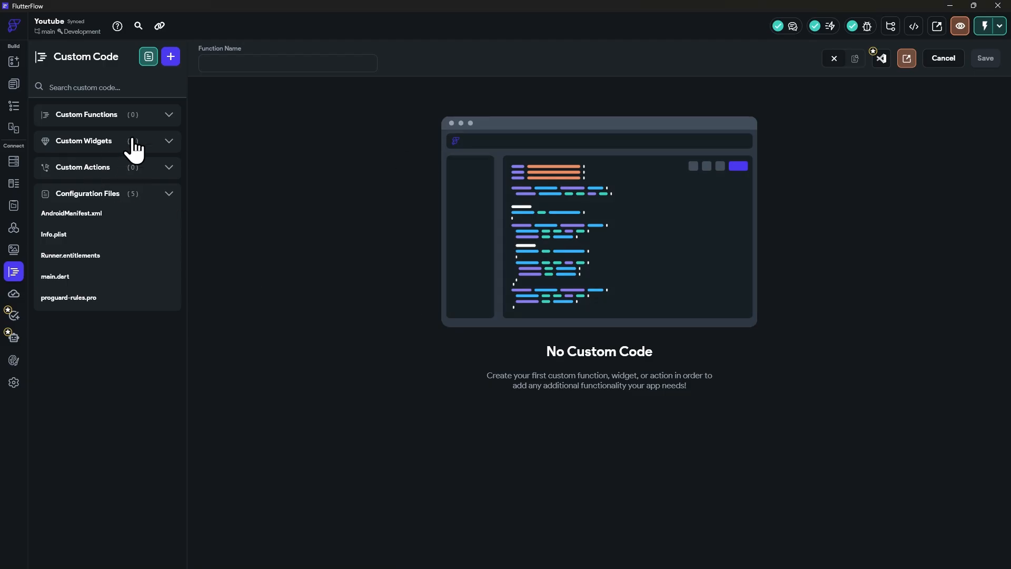
Step: Switch back to FlutterFlow and create a new custom widget named MouseTracker
click(171, 56)
click(126, 106)
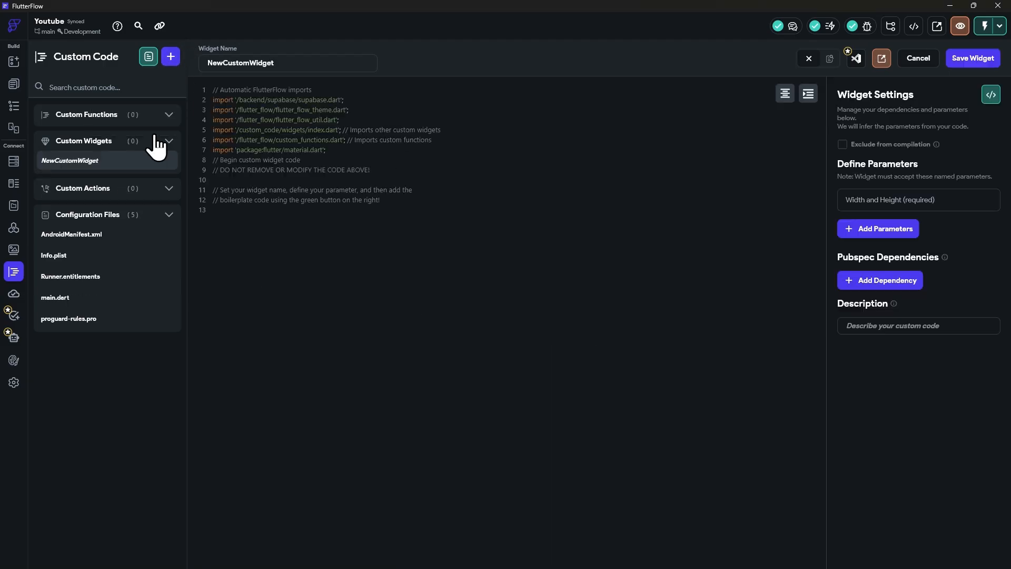
double_click(288, 61)
text(MouseTracker)
click(442, 228)
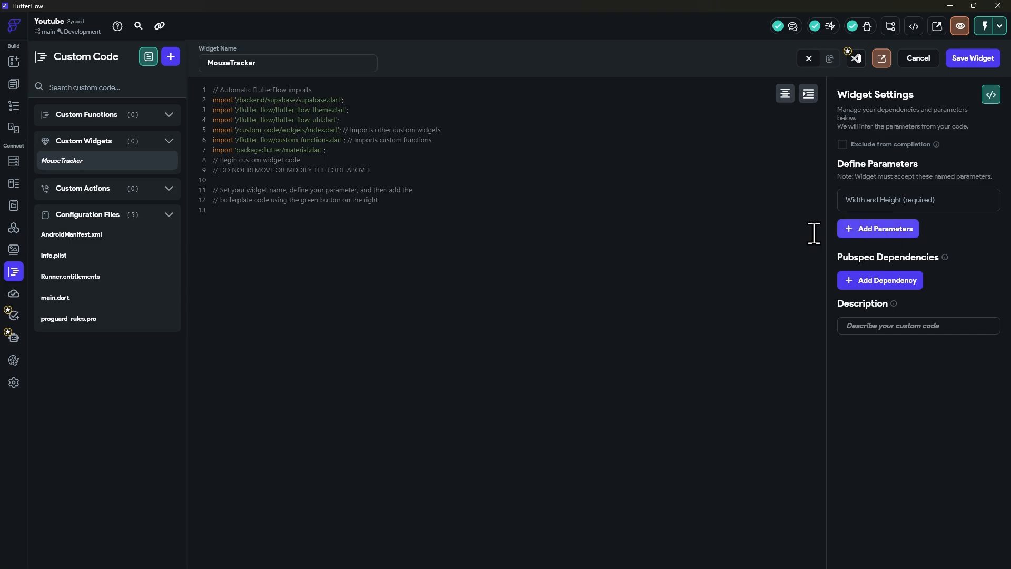
Step: Switch to the browser, open README.md and read the customization parameters required for the MouseTracker widget
key(alt+Tab)
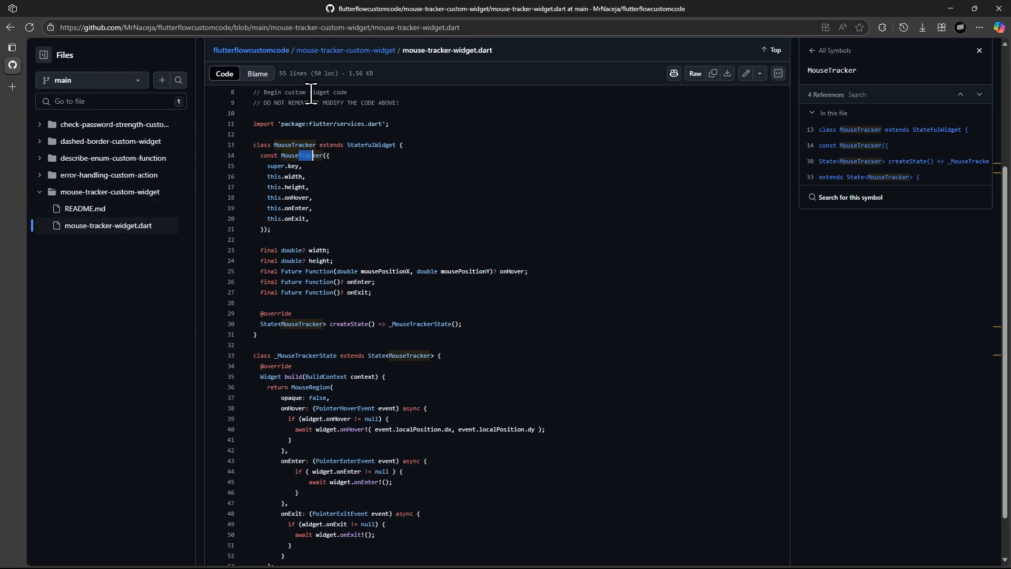
click(82, 209)
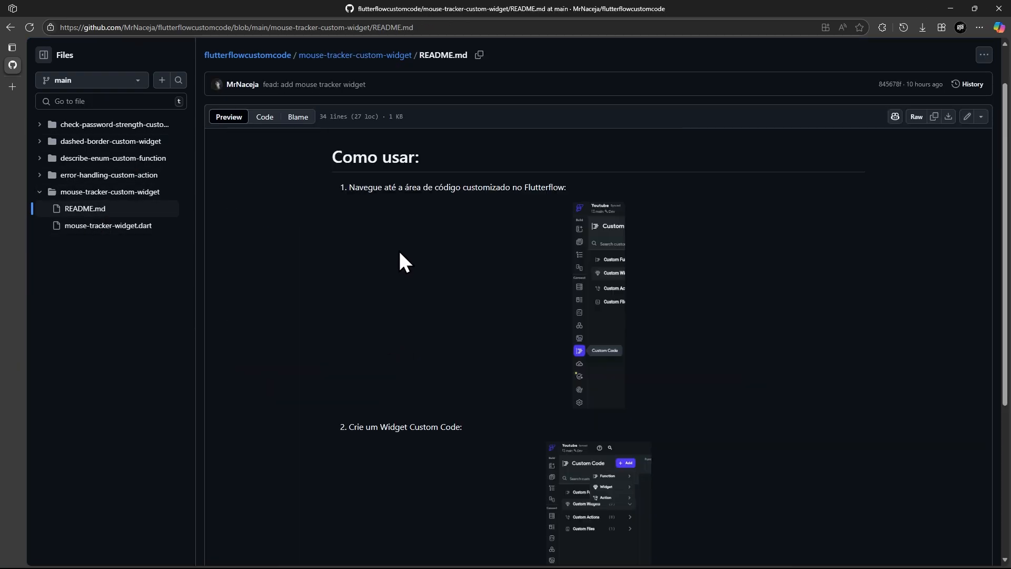
scroll(400, 260, down, 5)
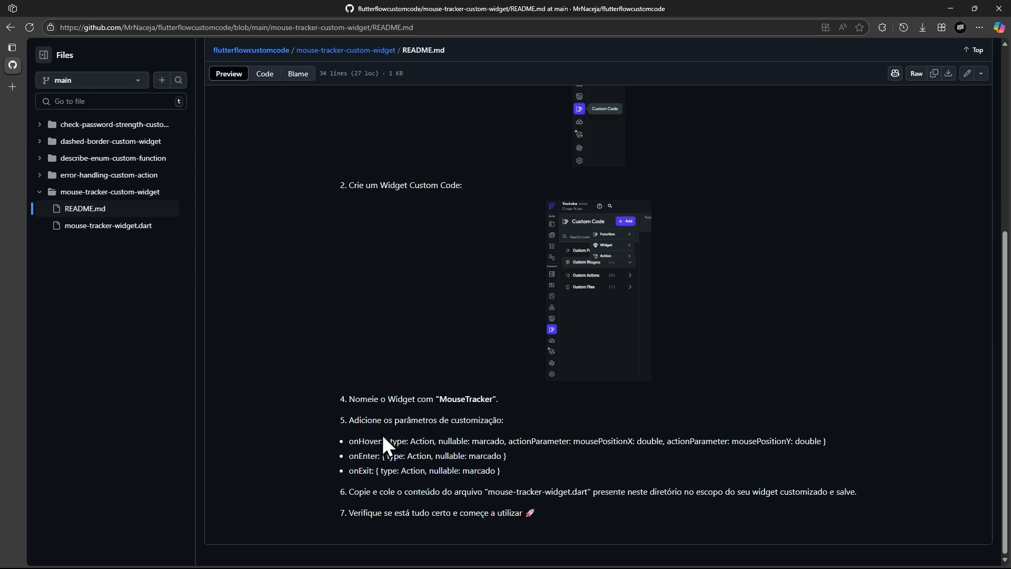
Step: Switch back to FlutterFlow and add a nullable widget parameter named onHover with type Action
key(alt+Tab)
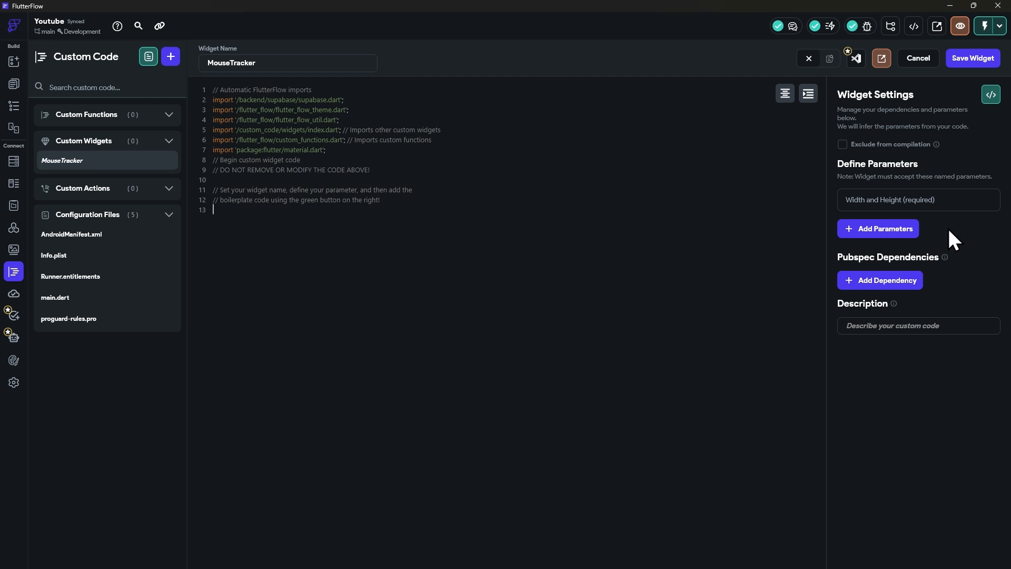
click(874, 228)
text(o)
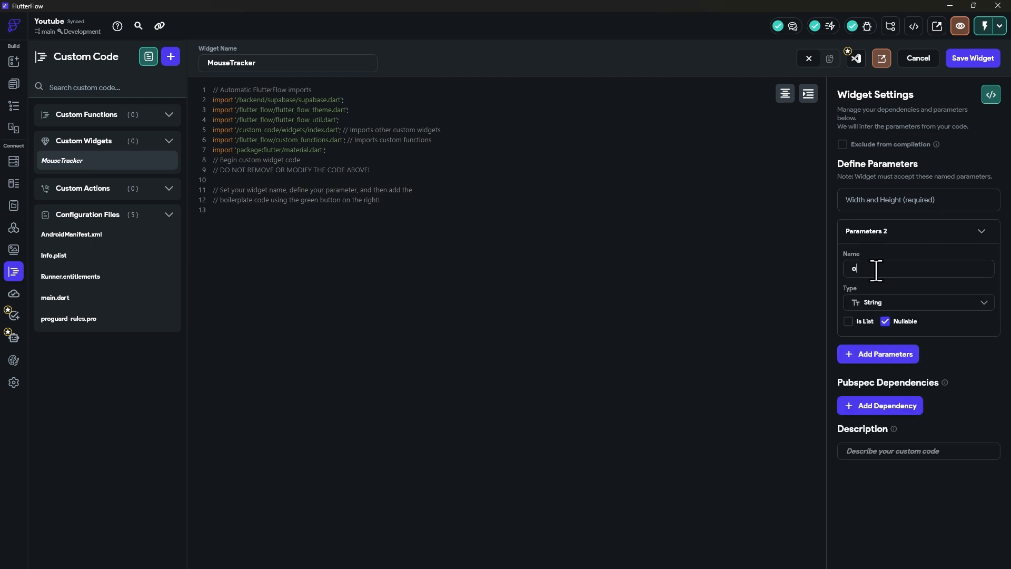
text(nHover)
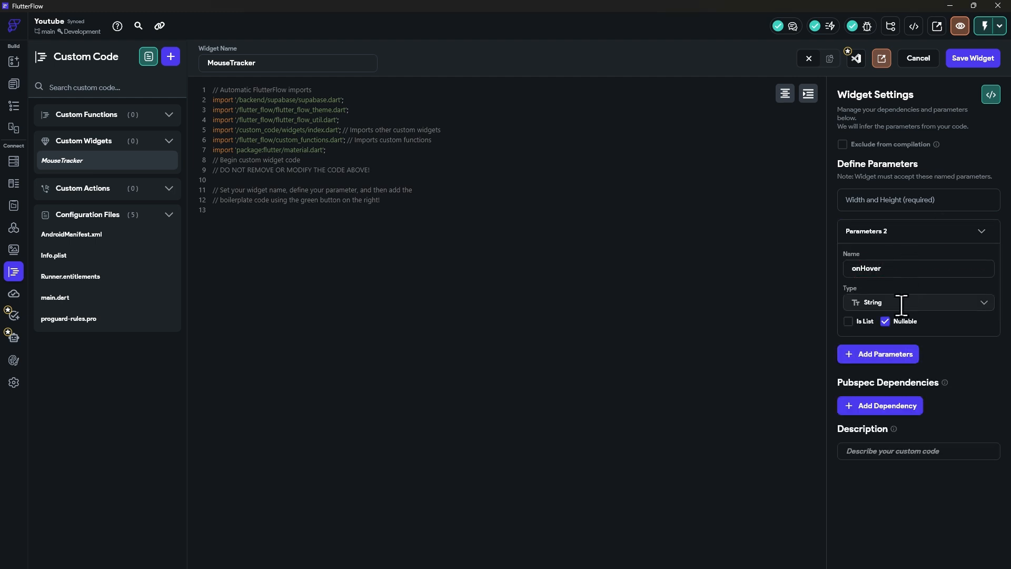
click(901, 303)
scroll(900, 390, down, 5)
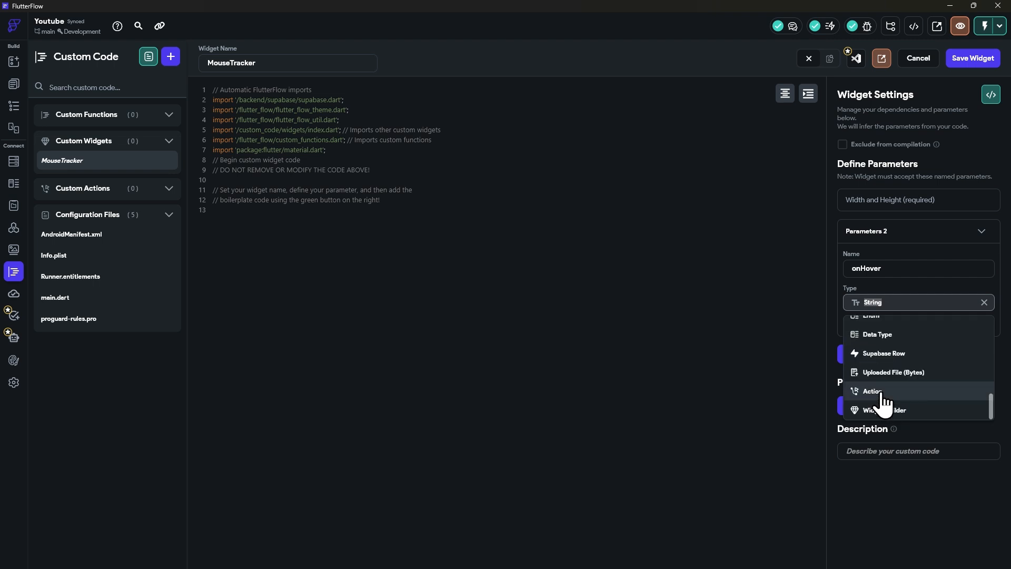
click(898, 394)
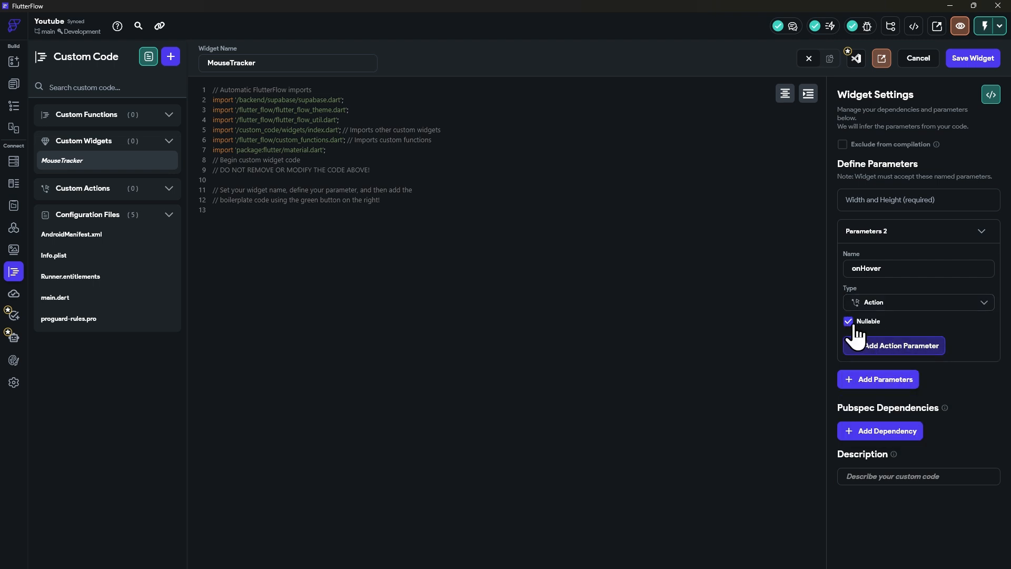
click(848, 321)
Step: Add a non-nullable action parameter named mousePositionX of type Double to onHover
click(883, 346)
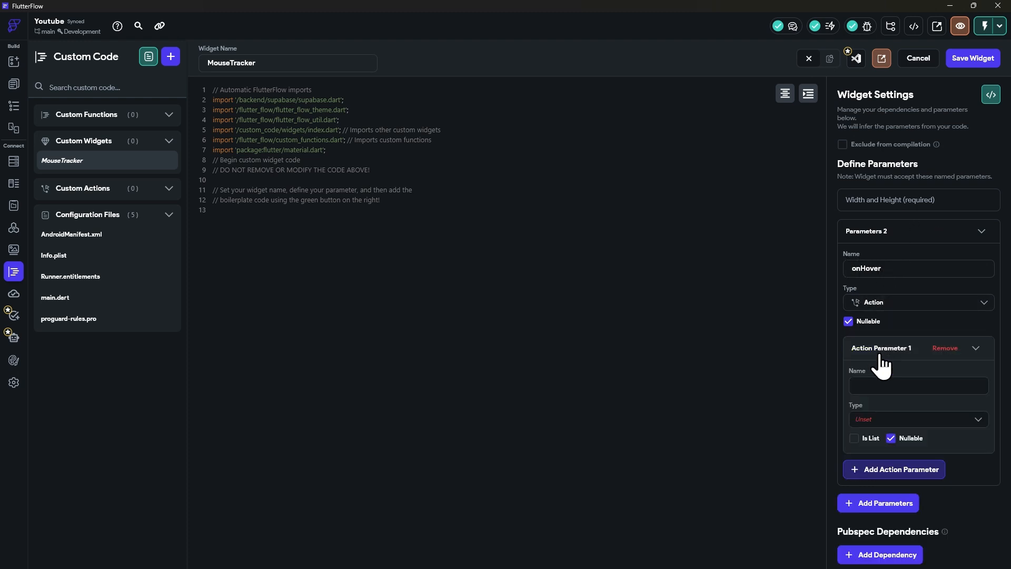
click(894, 381)
click(875, 419)
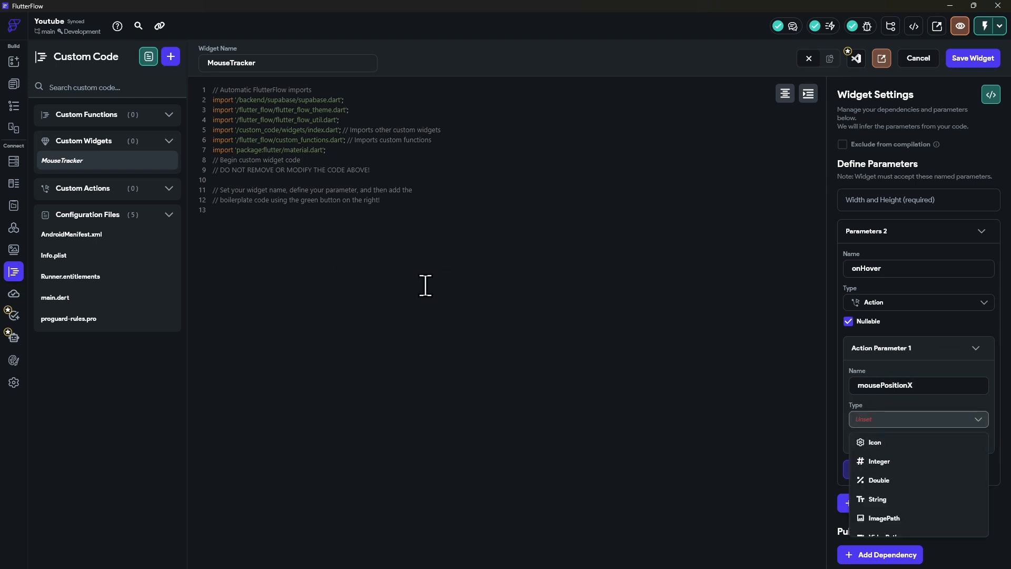
scroll(894, 469, down, 4)
scroll(894, 492, up, 4)
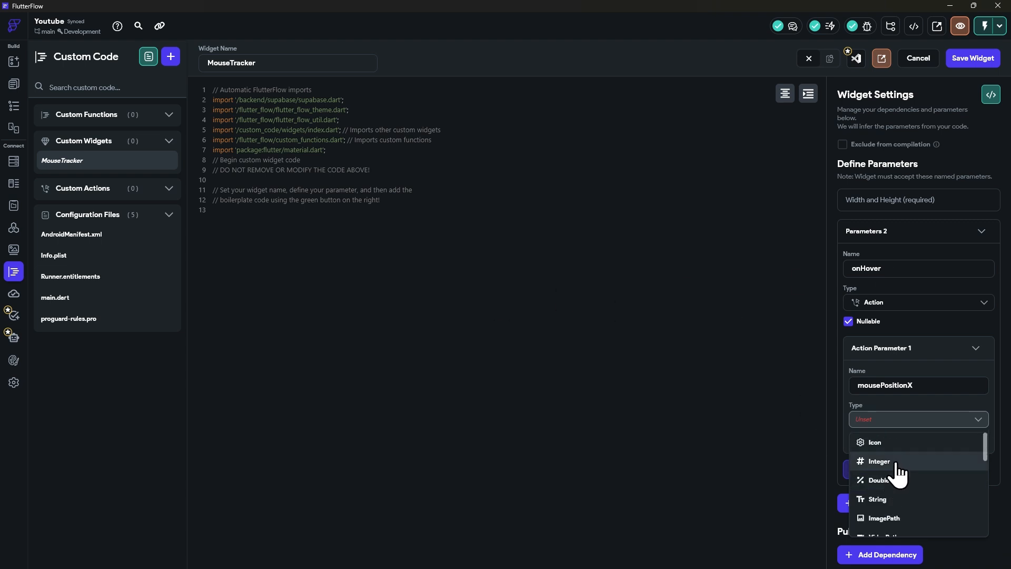
click(890, 480)
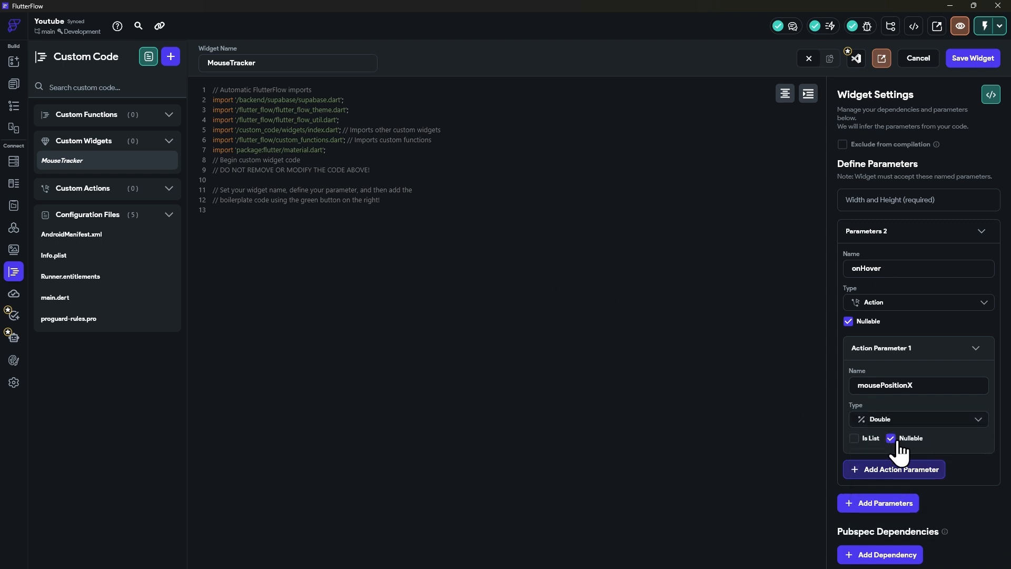
scroll(903, 421, down, 1)
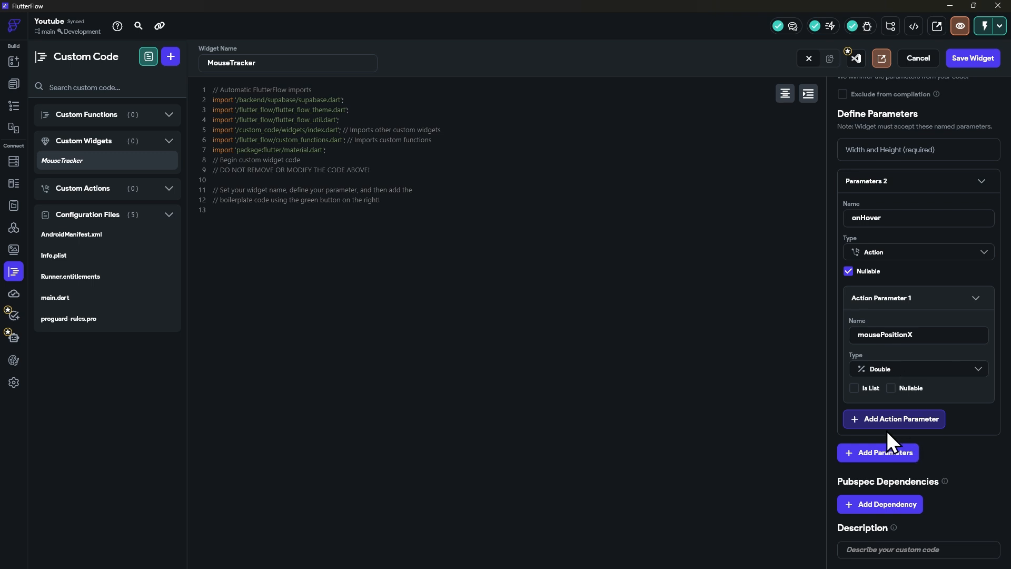
Step: Add a second onHover action parameter named mousePositionY, of type Double and non-nullable
click(887, 424)
click(886, 465)
text(mousePositionY)
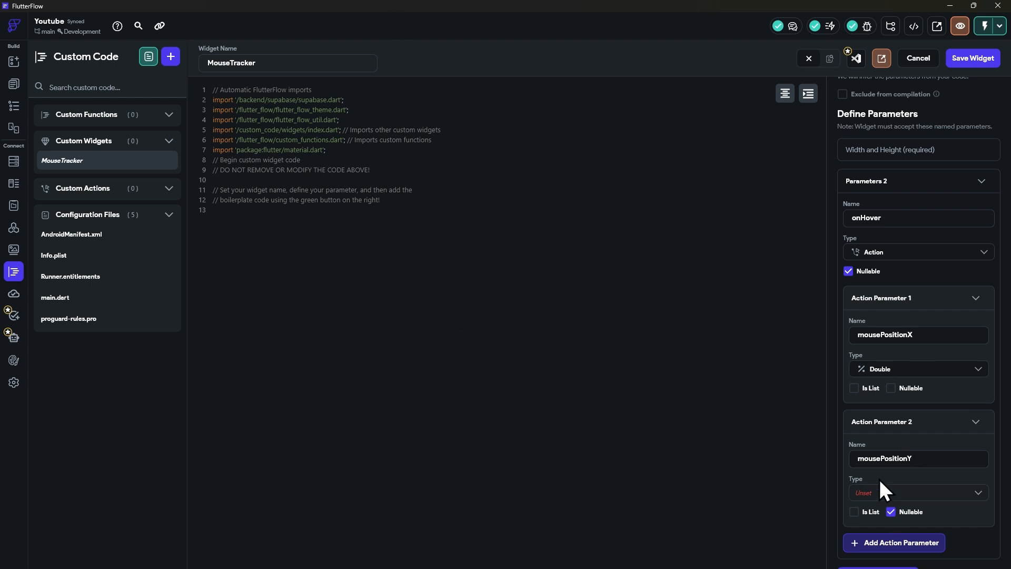
scroll(874, 464, down, 1)
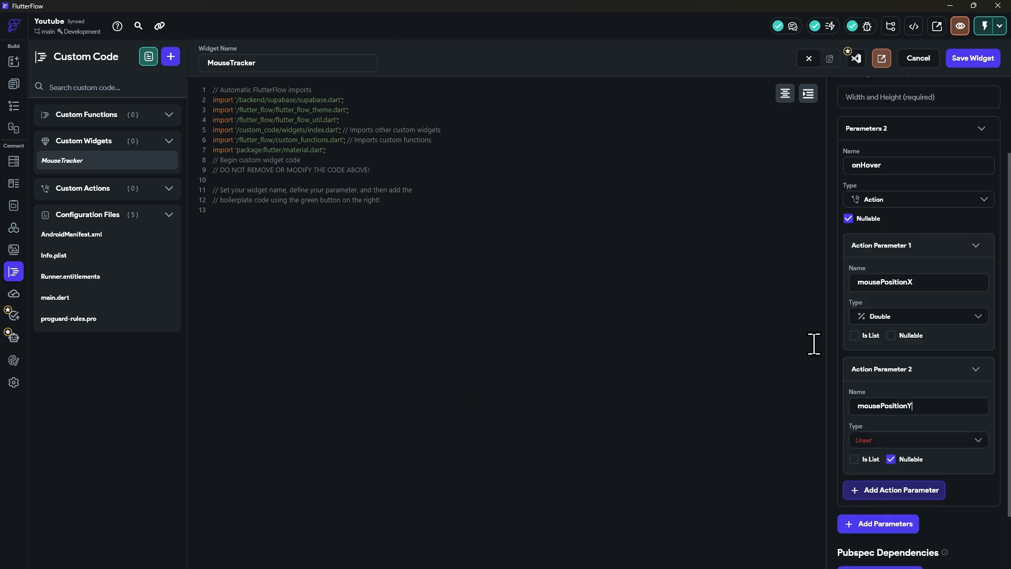
click(870, 440)
click(886, 503)
click(891, 460)
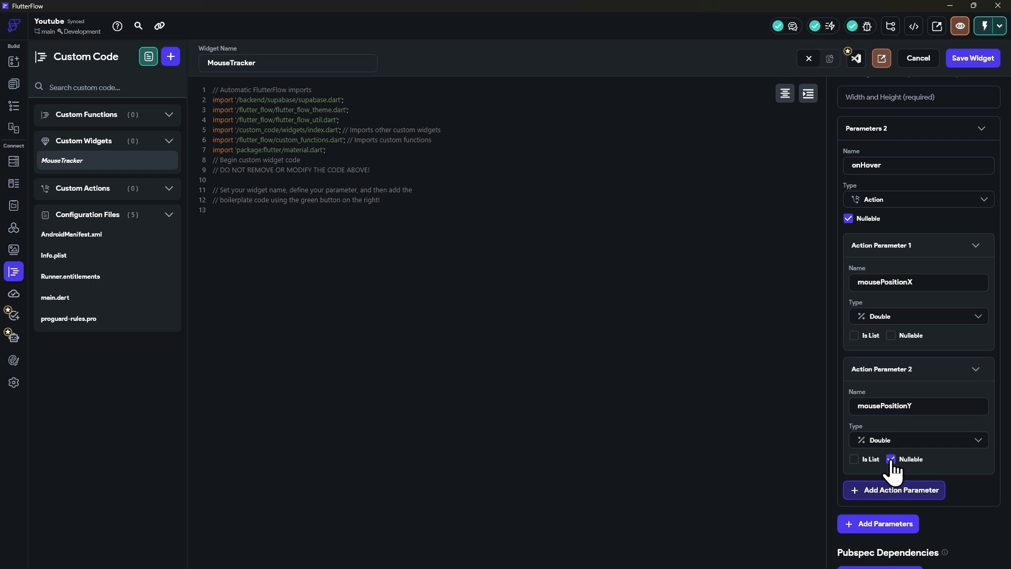
click(891, 460)
Step: Add another widget parameter named onEnter with type Action, keeping it nullable
scroll(892, 260, down, 2)
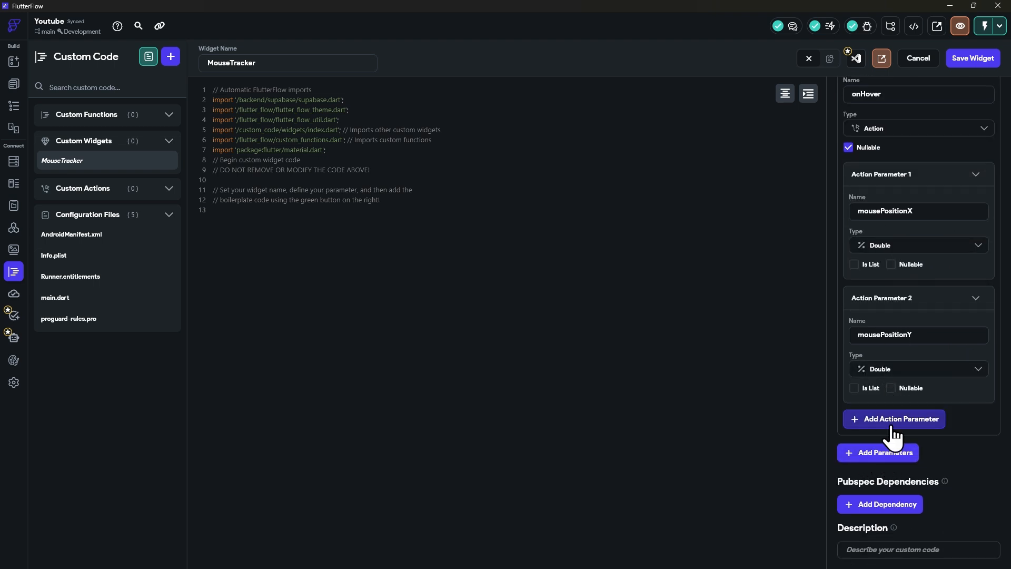
click(896, 454)
scroll(895, 437, down, 1)
click(895, 385)
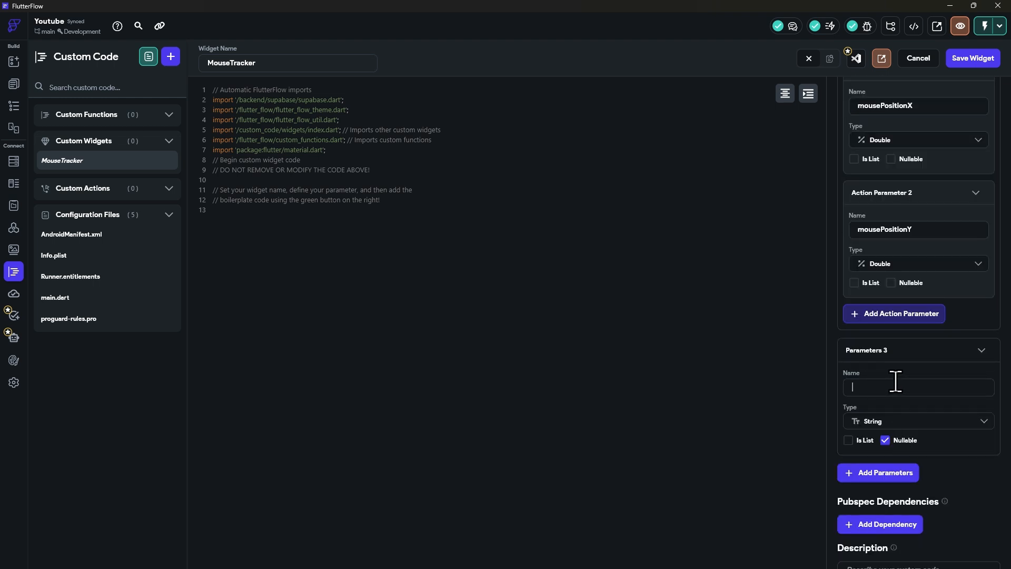
text(onEnter)
click(872, 421)
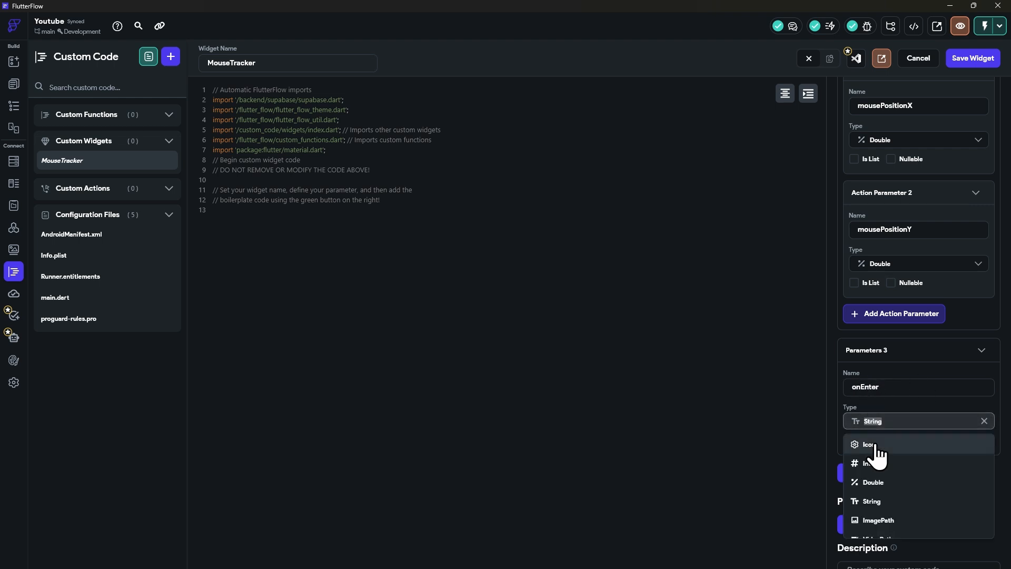
scroll(890, 482, down, 2)
scroll(892, 482, down, 3)
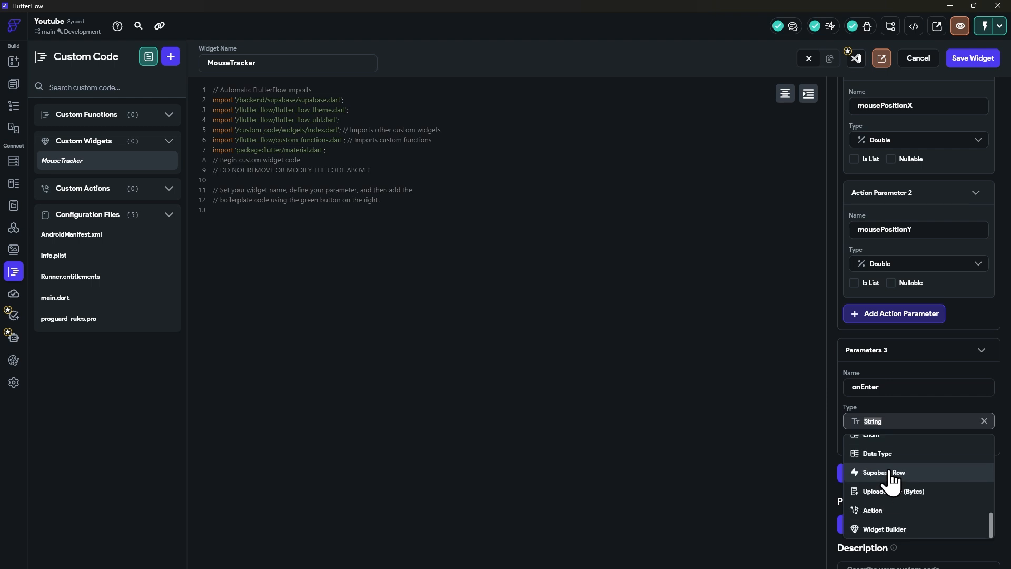
click(888, 510)
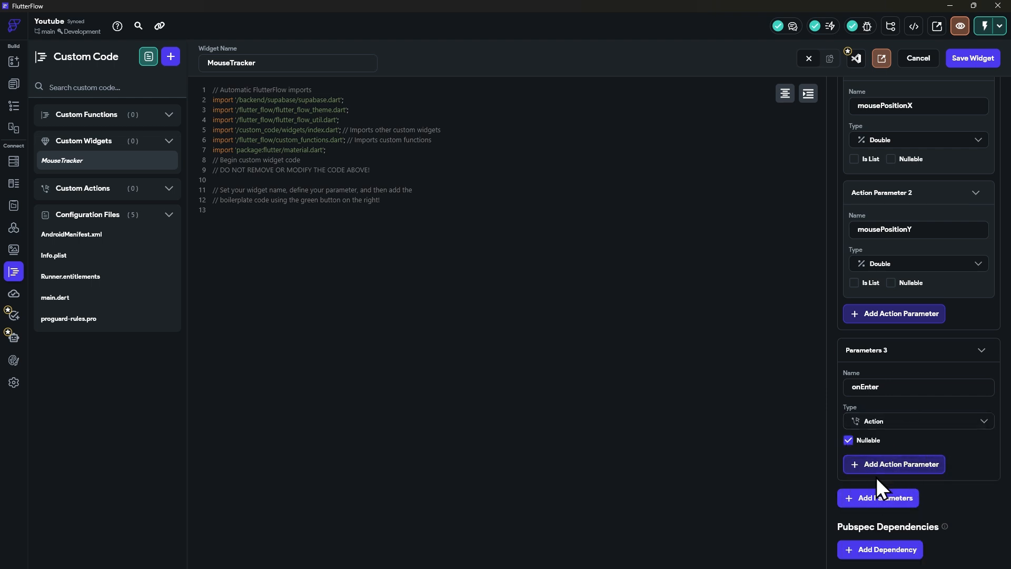
Step: Add a nullable widget parameter named onExit with type Action
scroll(877, 477, down, 1)
click(862, 454)
scroll(896, 400, down, 2)
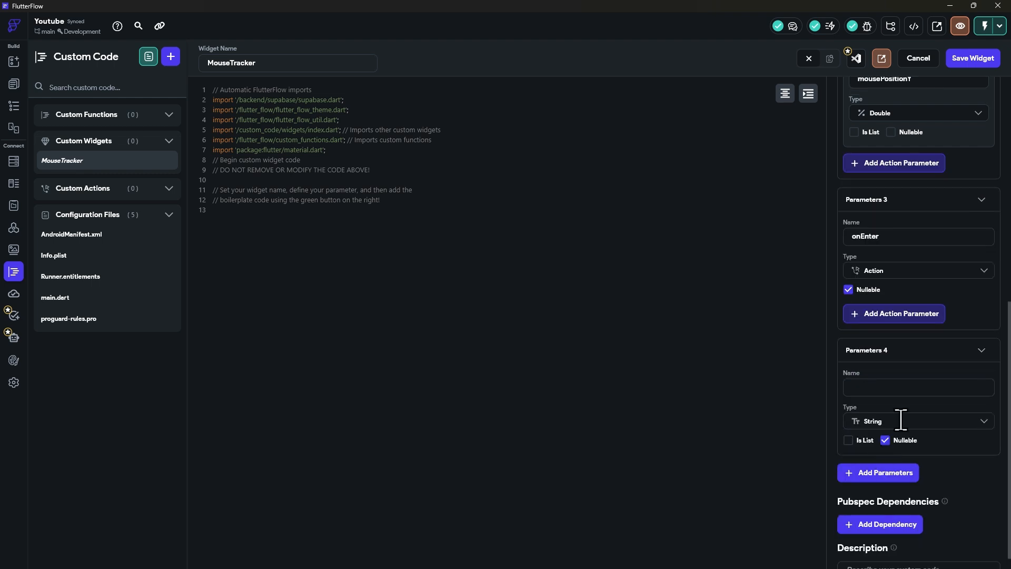
click(869, 420)
scroll(879, 498, down, 2)
scroll(879, 498, down, 3)
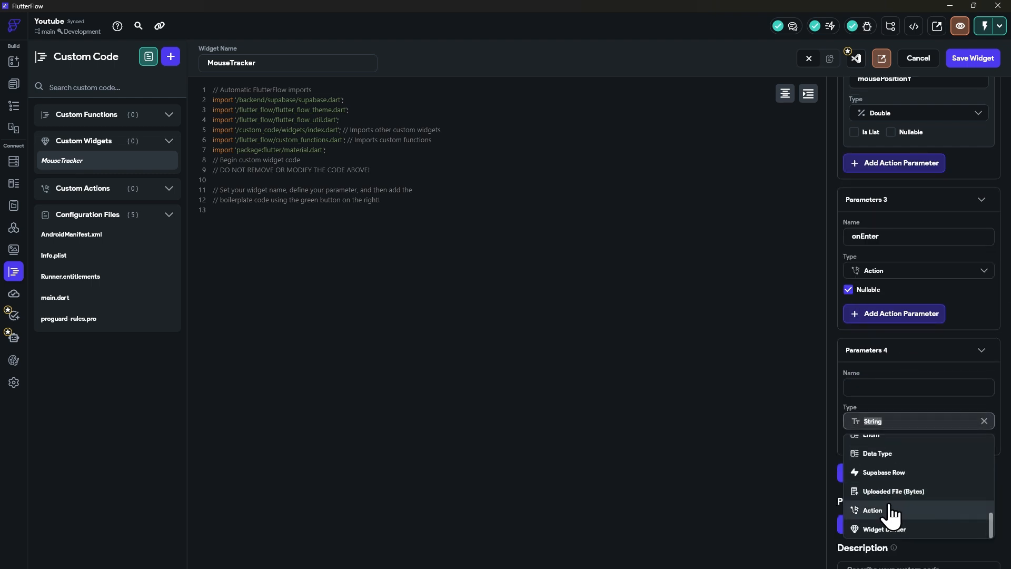
click(880, 512)
click(862, 388)
text(o)
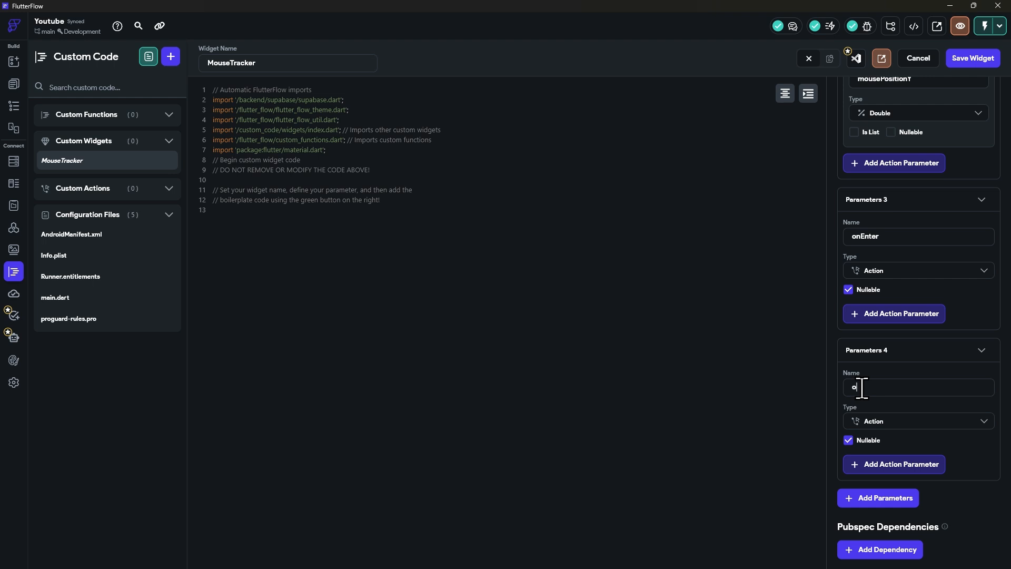
text(nExit)
scroll(852, 448, down, 1)
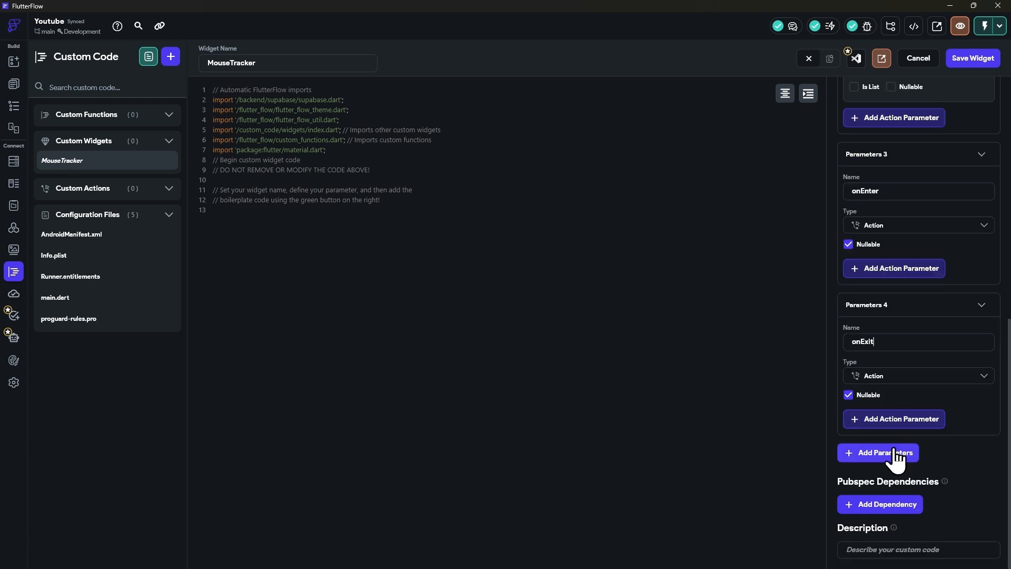
Step: Replace all the code in the MouseTracker editor with the copied mouse-tracker-widget.dart code
scroll(890, 461, up, 2)
scroll(890, 474, down, 2)
scroll(895, 506, up, 9)
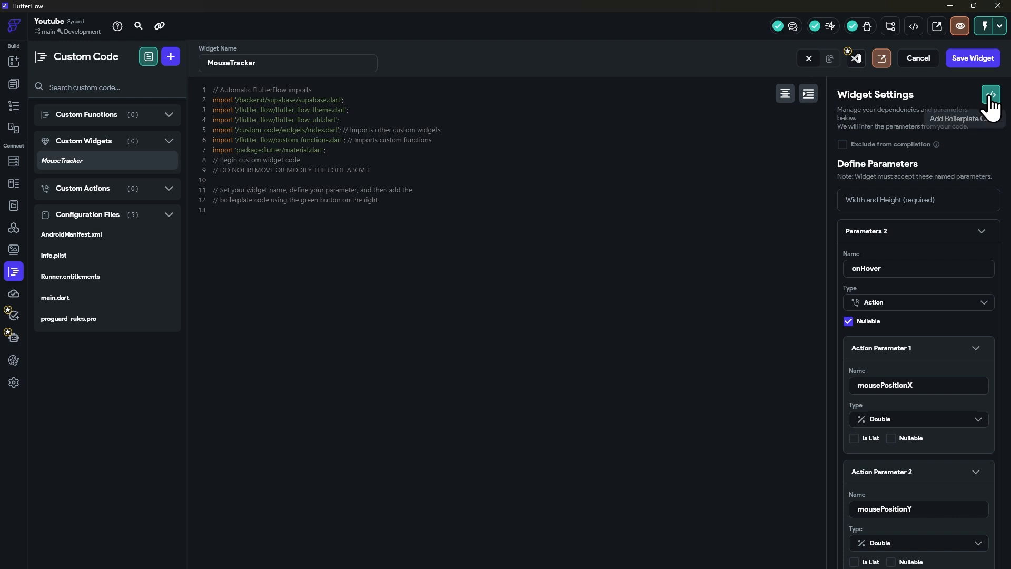
key(ctrl+a)
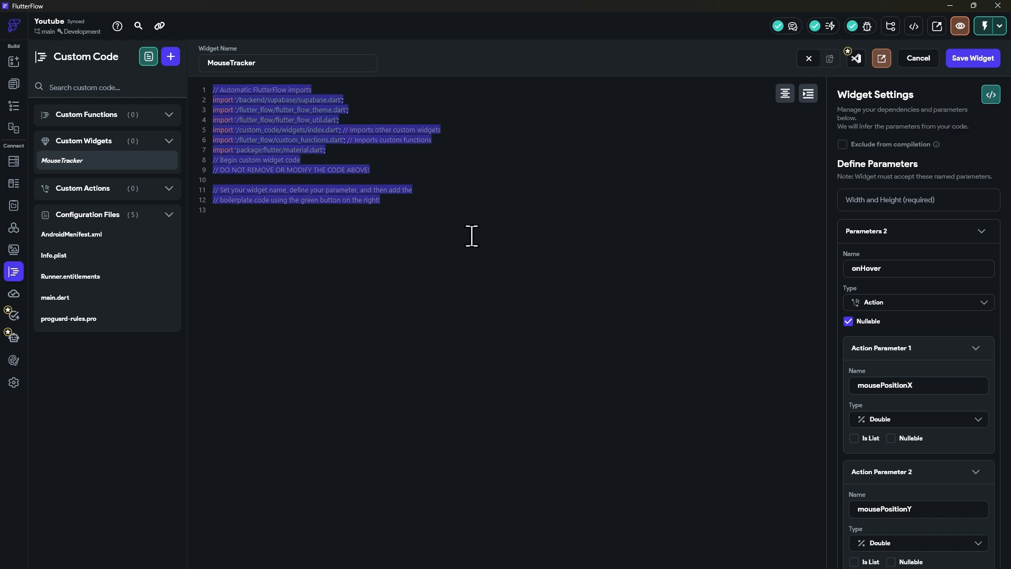
key(ctrl+v)
key(alt+Tab)
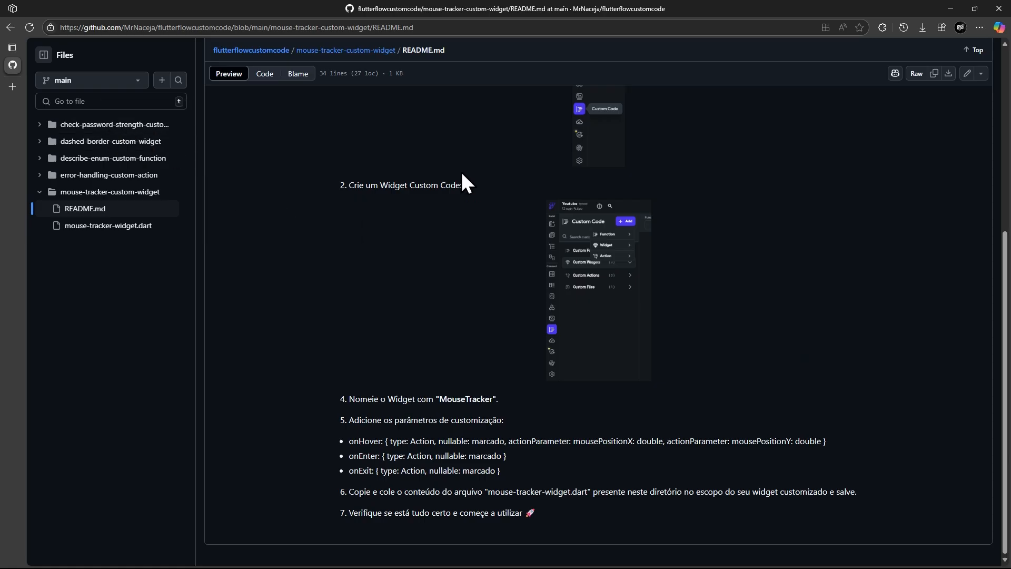
key(alt+Tab)
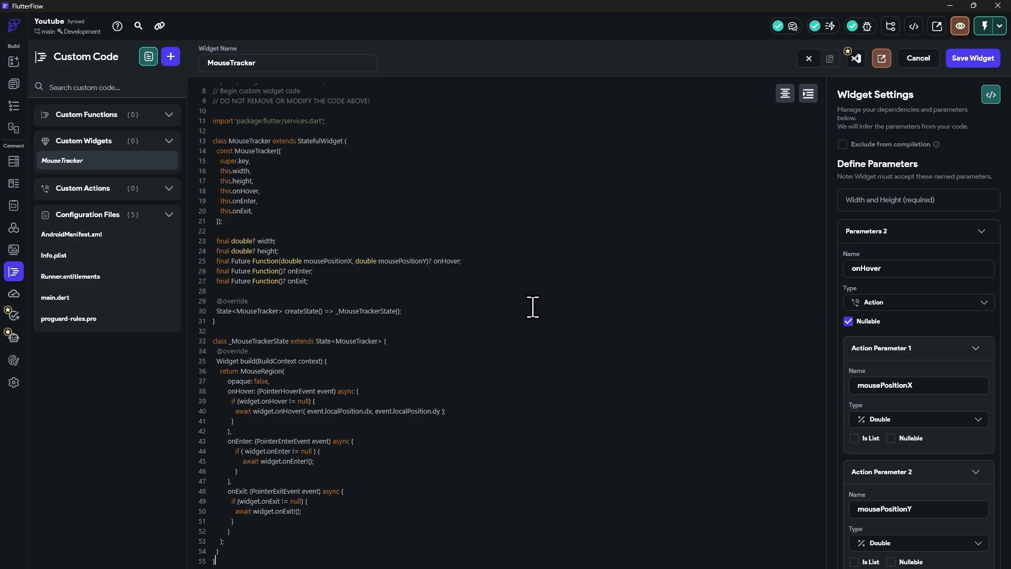
Step: Compare the onHover, mousePositionX and mousePositionY declarations in the pasted code with the defined parameters, and review the MouseRegion callbacks
click(298, 270)
scroll(303, 228, up, 3)
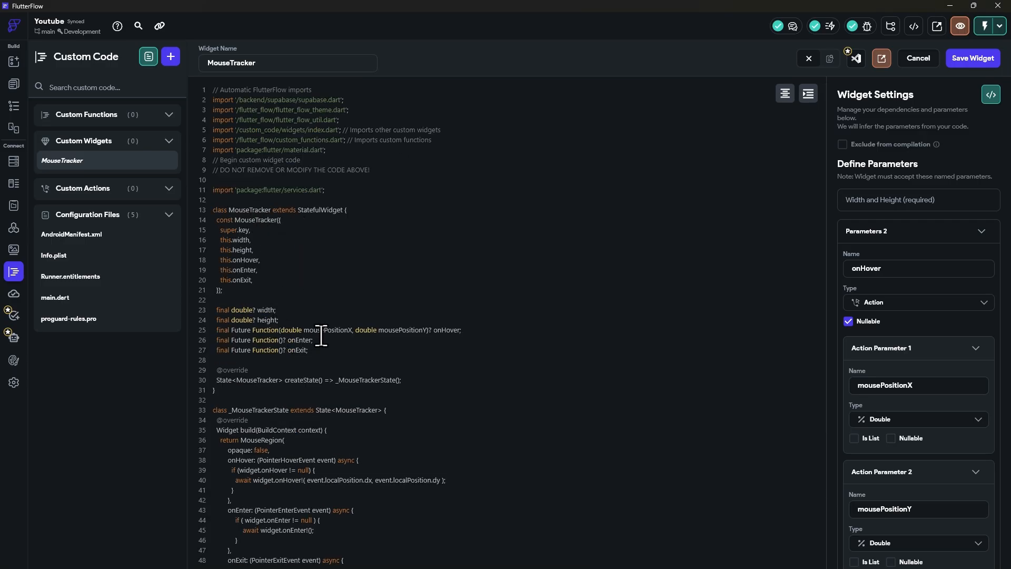
drag(310, 329, 341, 330)
drag(433, 329, 446, 331)
click(446, 331)
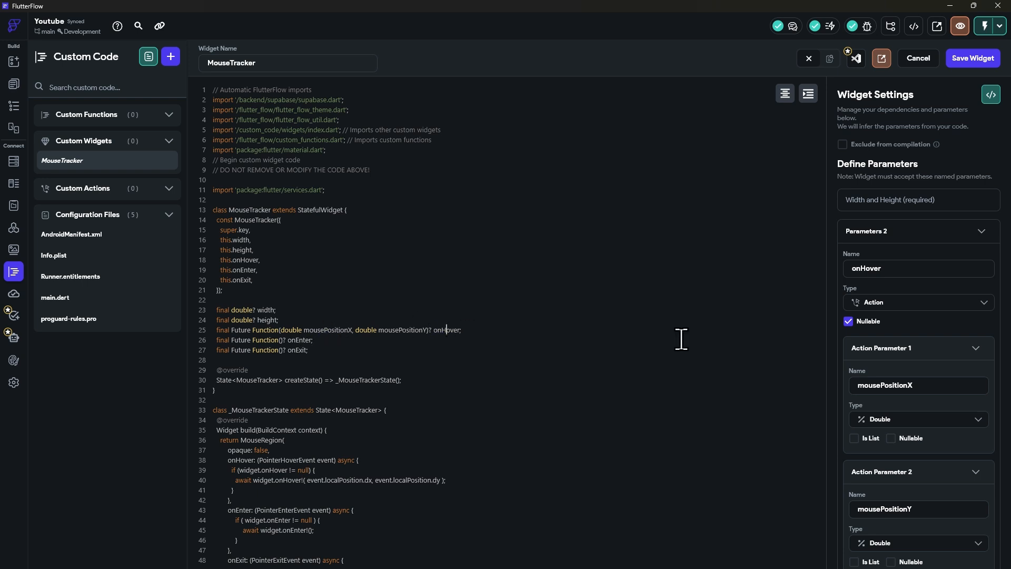
double_click(899, 269)
drag(445, 330, 453, 327)
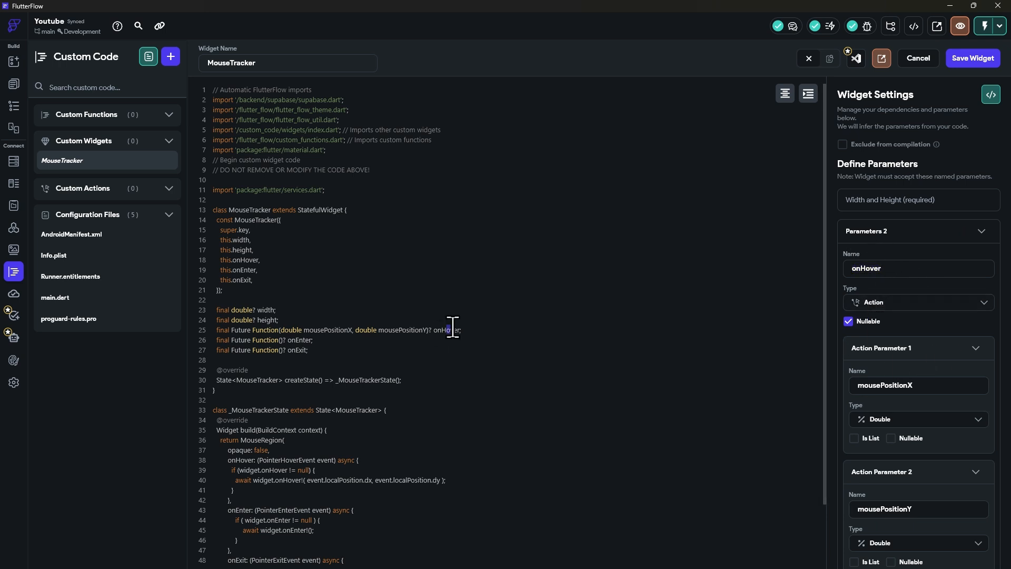
drag(373, 330, 427, 331)
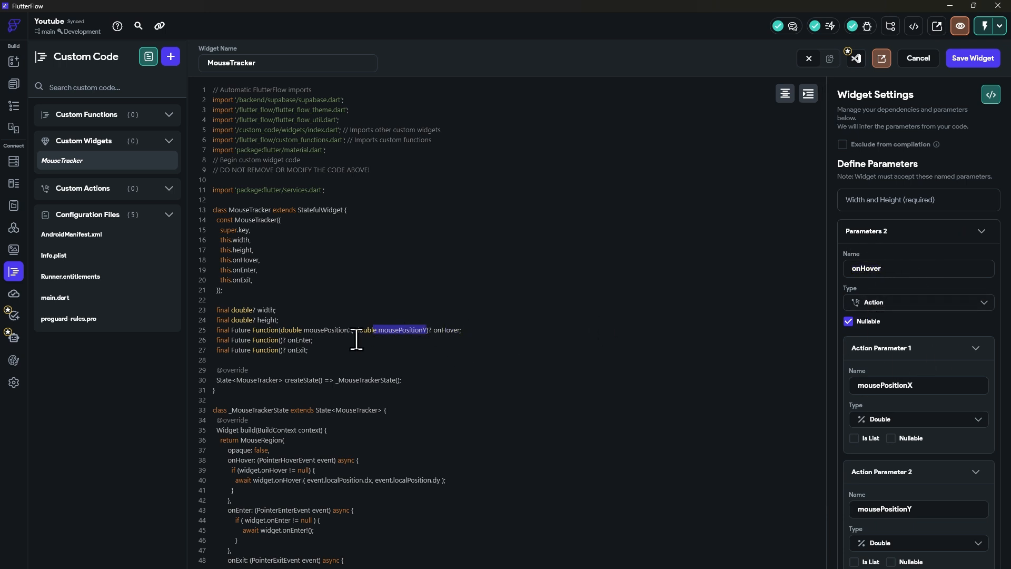
scroll(307, 435, down, 2)
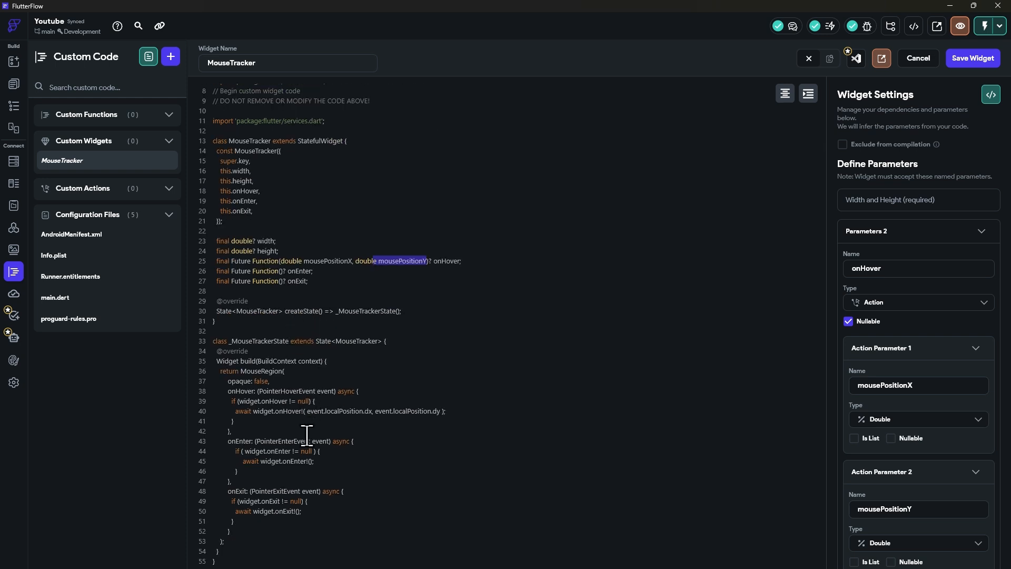
scroll(267, 383, up, 2)
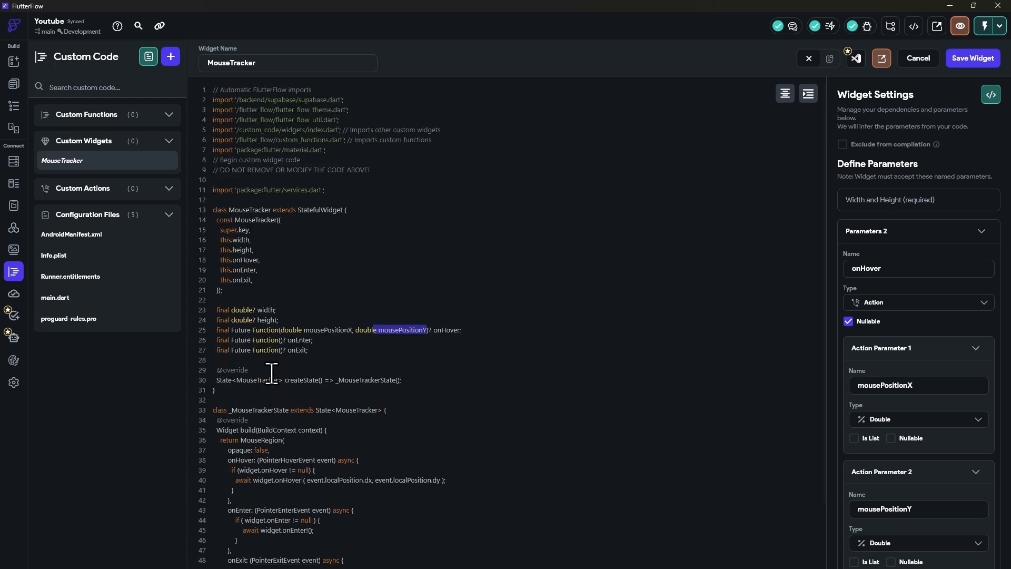
Step: Save the MouseTracker widget and compile its custom code
click(975, 61)
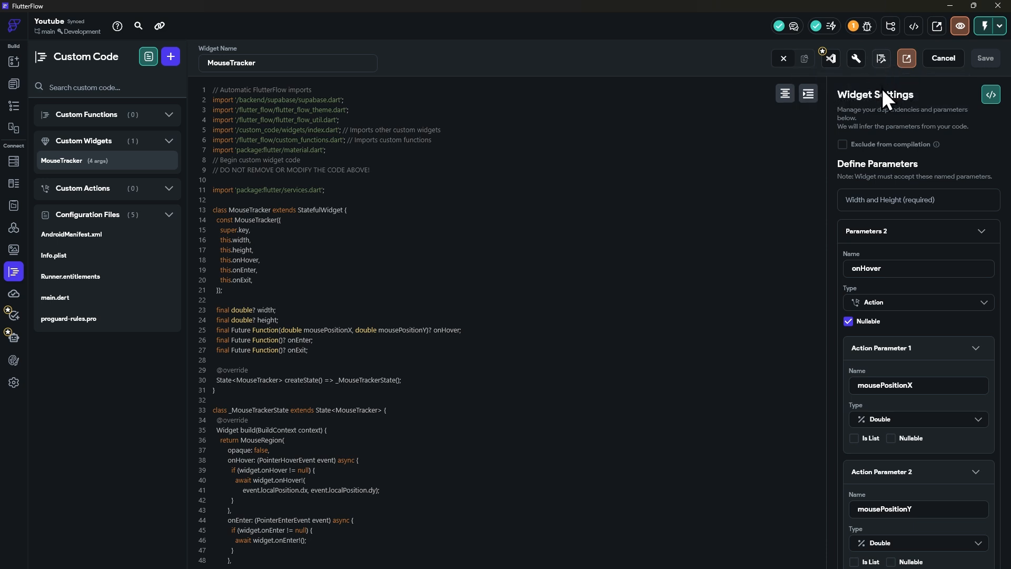
click(883, 60)
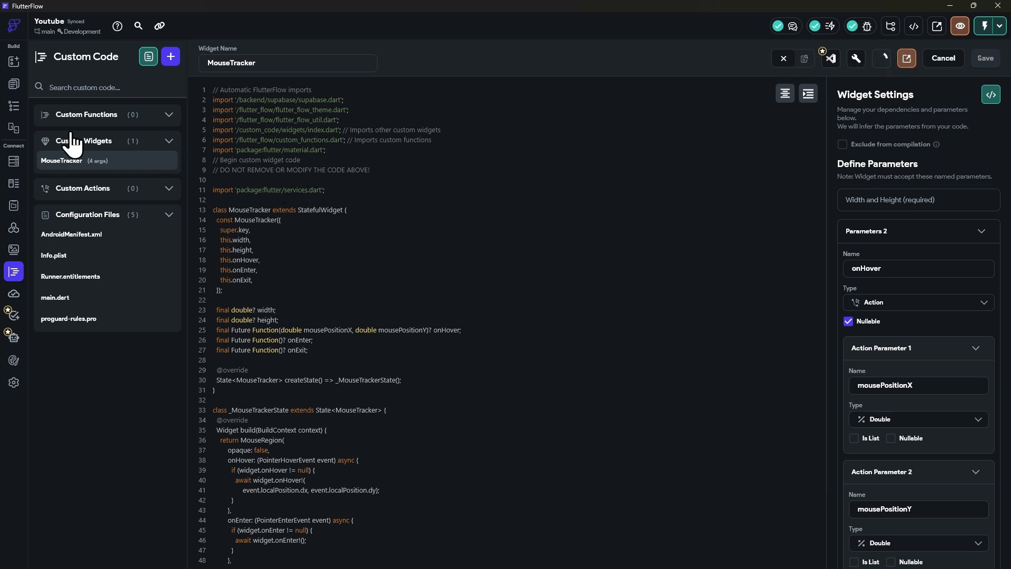
Step: Add a Container to the HomePage in the widget tree and align it to the center of the page
click(13, 106)
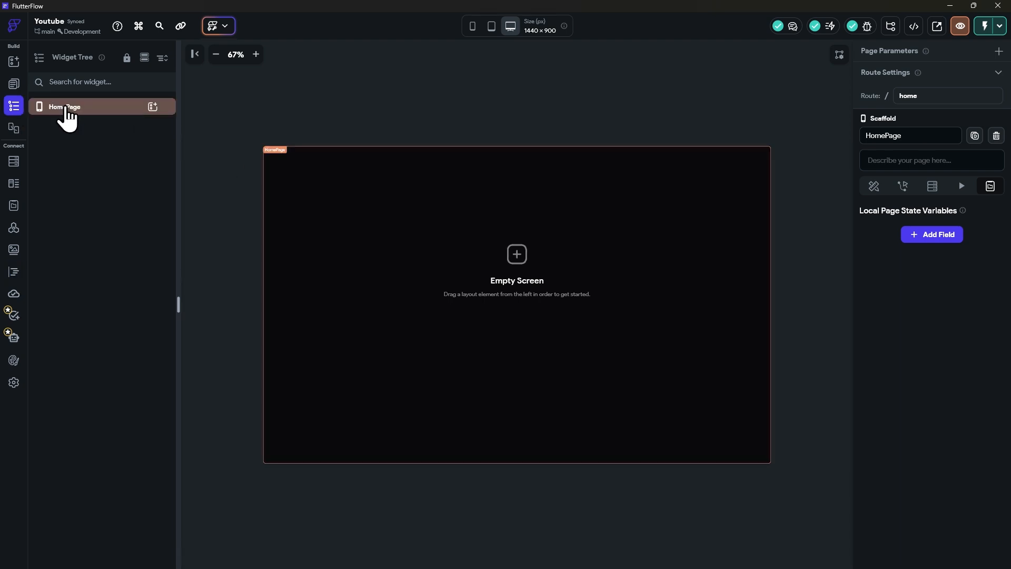
click(92, 109)
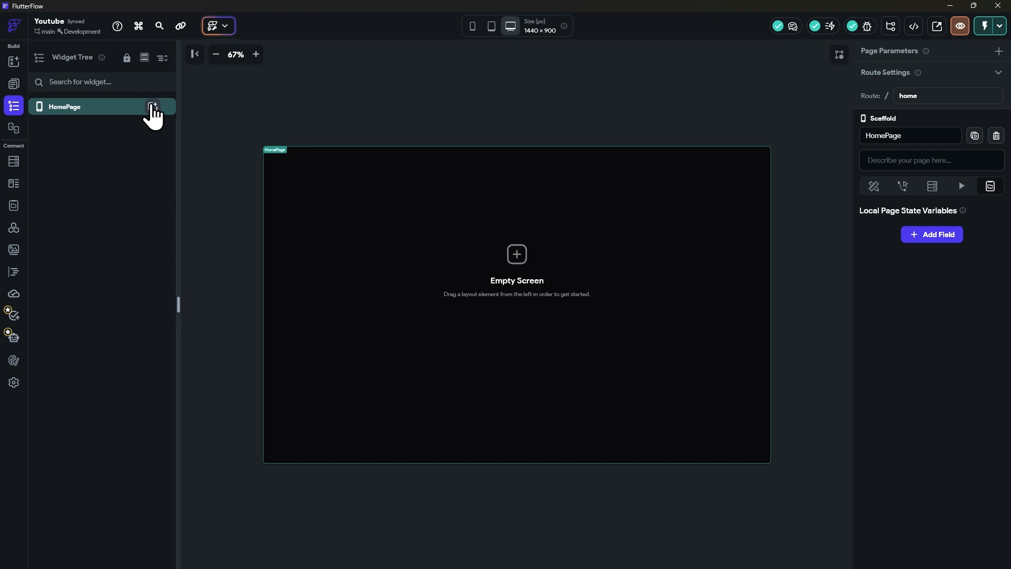
click(152, 107)
click(204, 214)
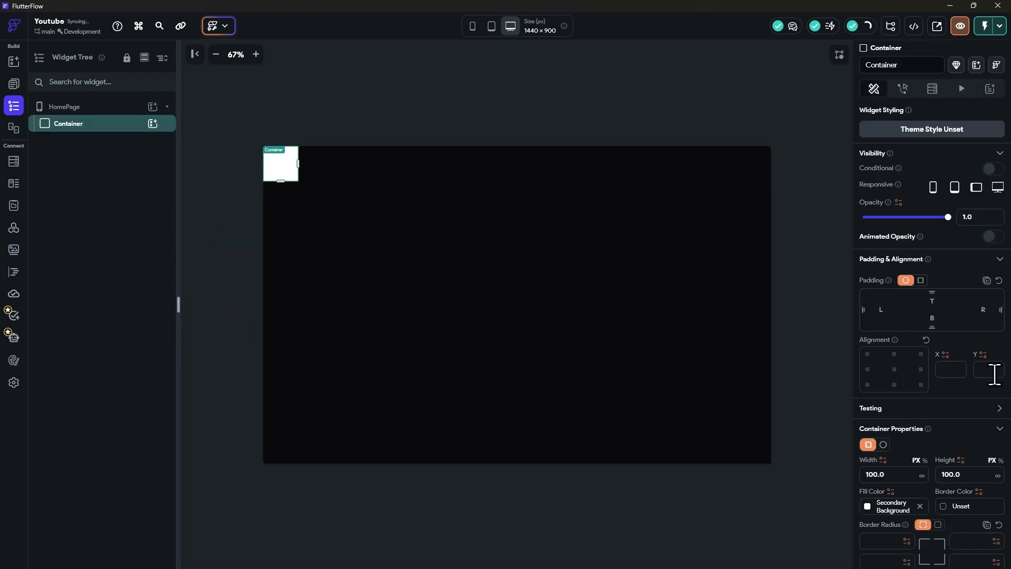
click(895, 370)
Step: Set the Container's width and height to 500 px each
scroll(887, 384, down, 1)
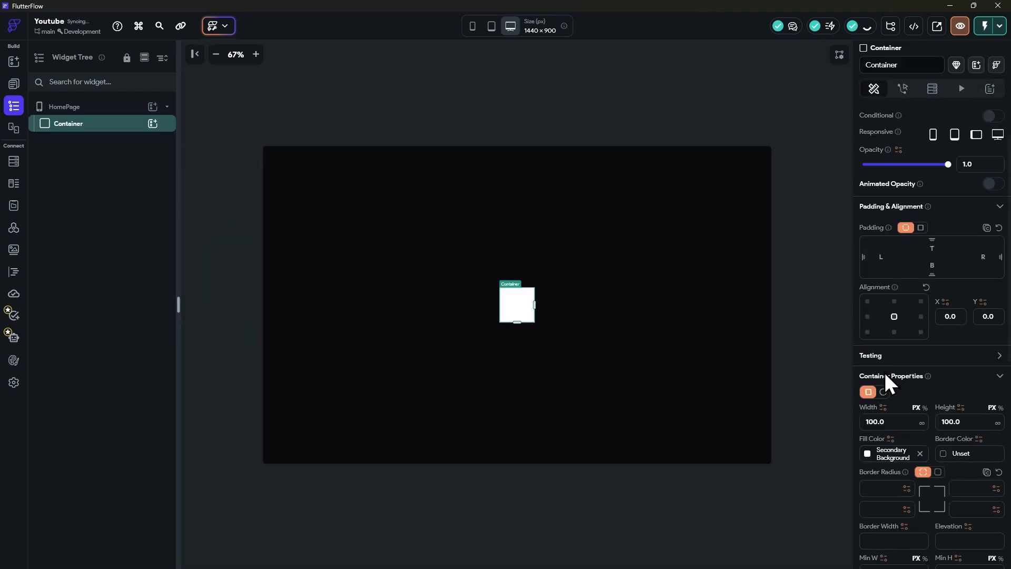
click(905, 419)
text(500)
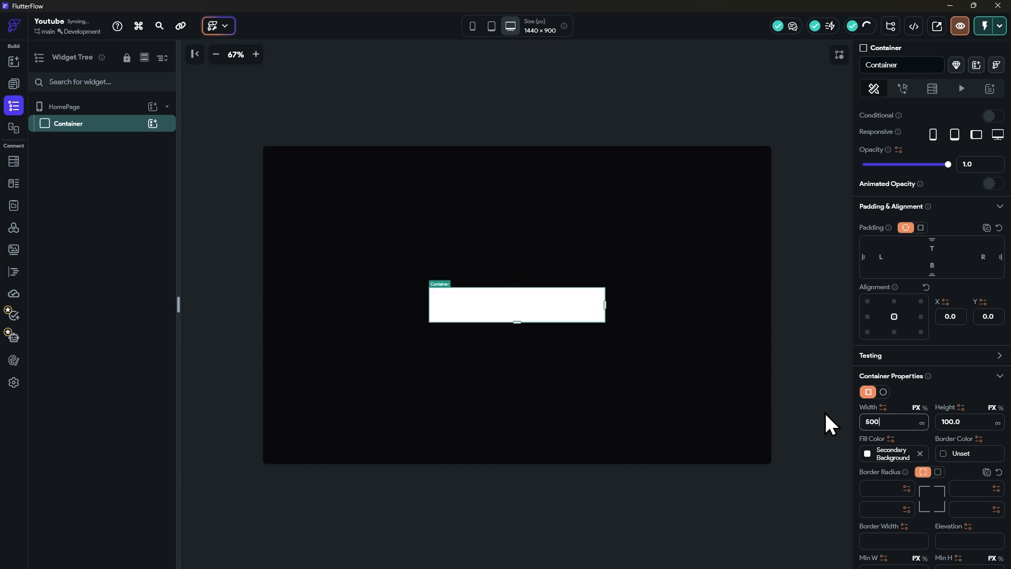
key(Tab)
text(500)
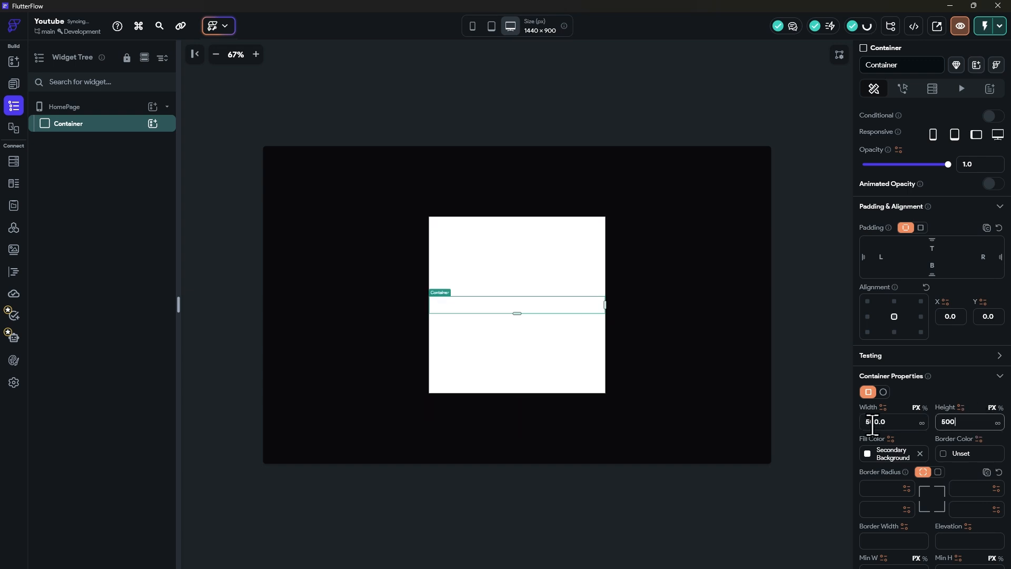
Step: Set the Container's fill color to zinc900 and give all its corners a uniform border radius of 24
click(868, 454)
text(z)
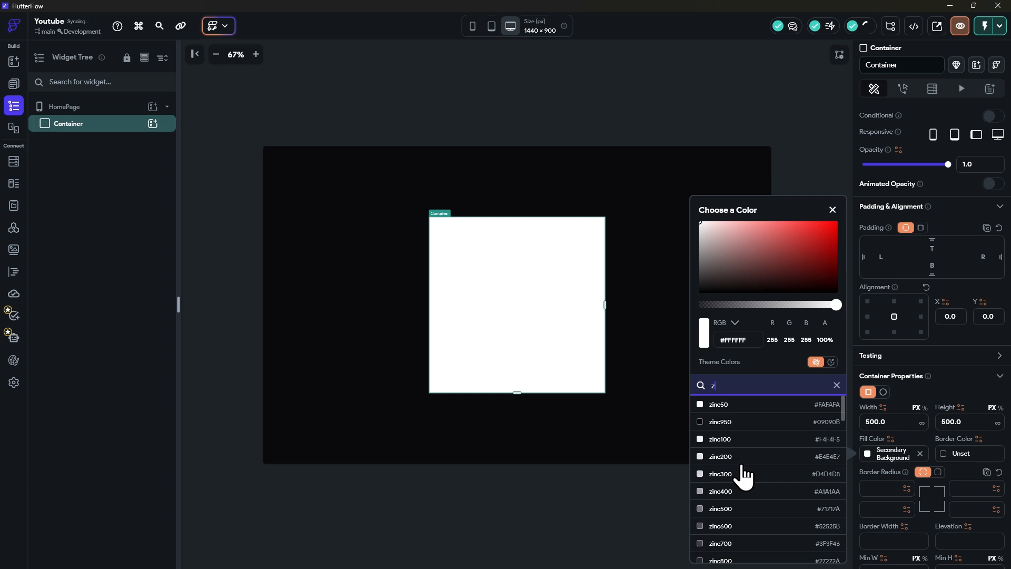
scroll(745, 490, down, 2)
click(724, 489)
click(943, 477)
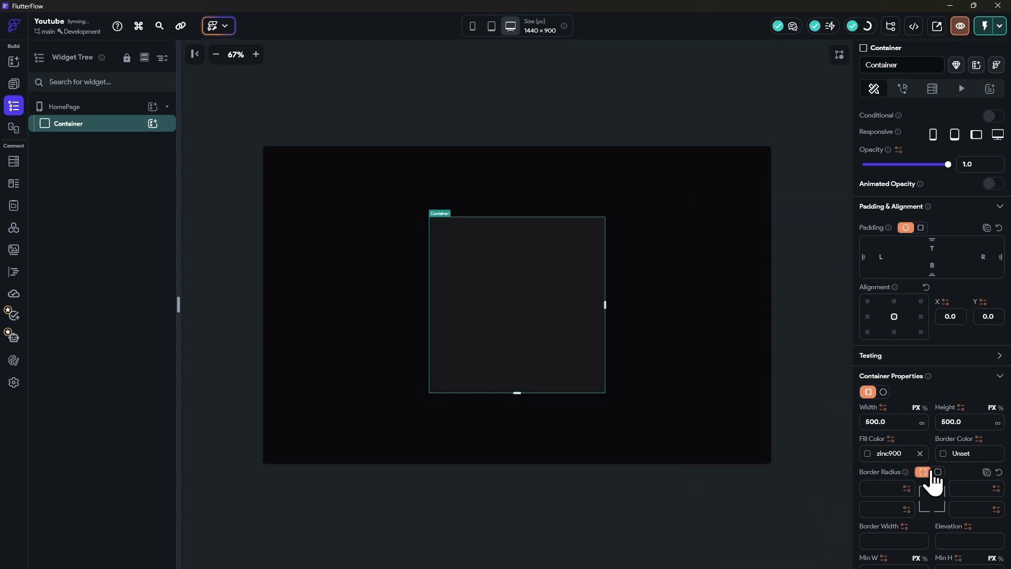
click(937, 472)
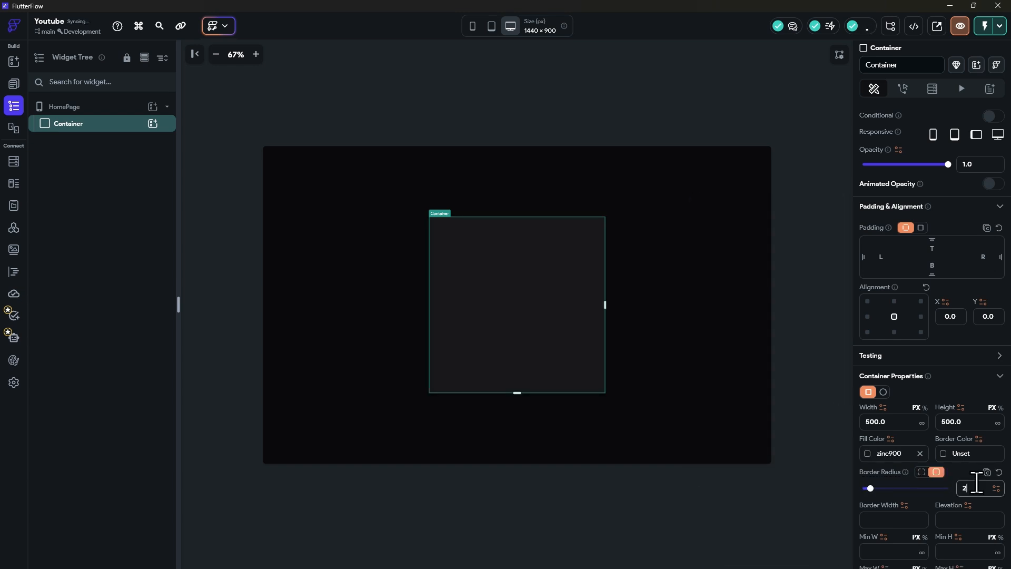
click(289, 100)
Step: Add a Stack inside the Container and set its width and height to infinite
click(98, 126)
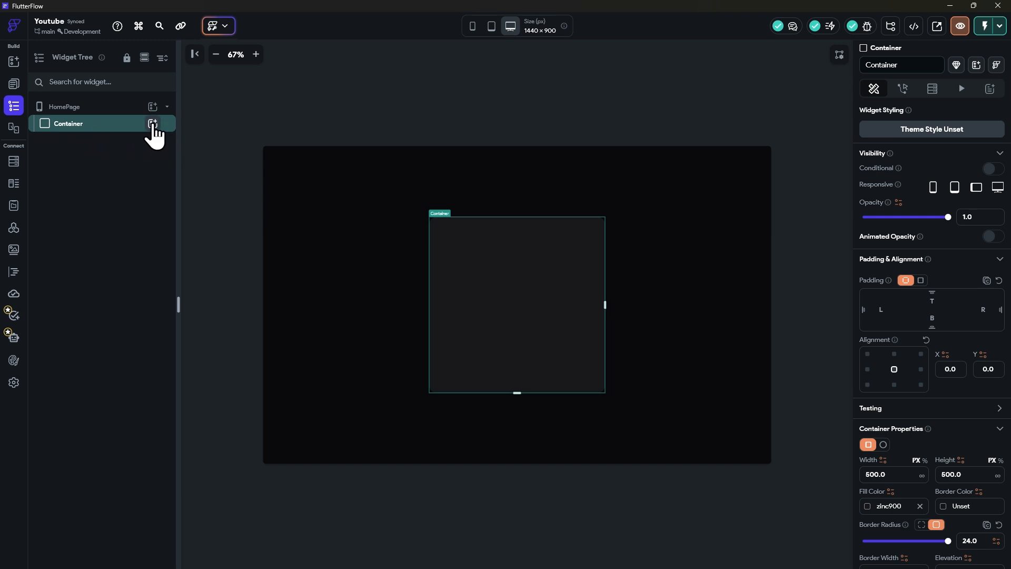
click(153, 124)
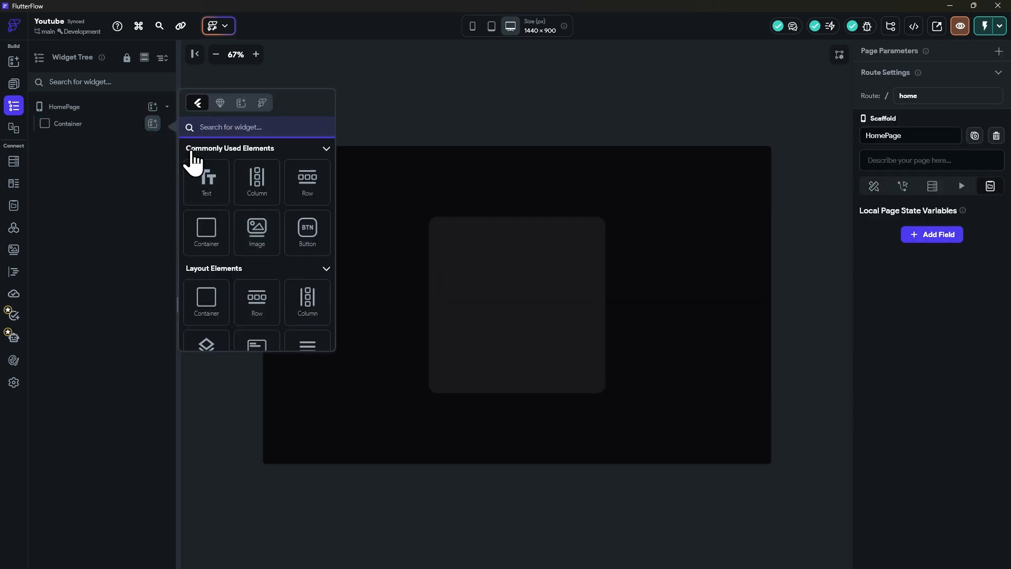
text(stack)
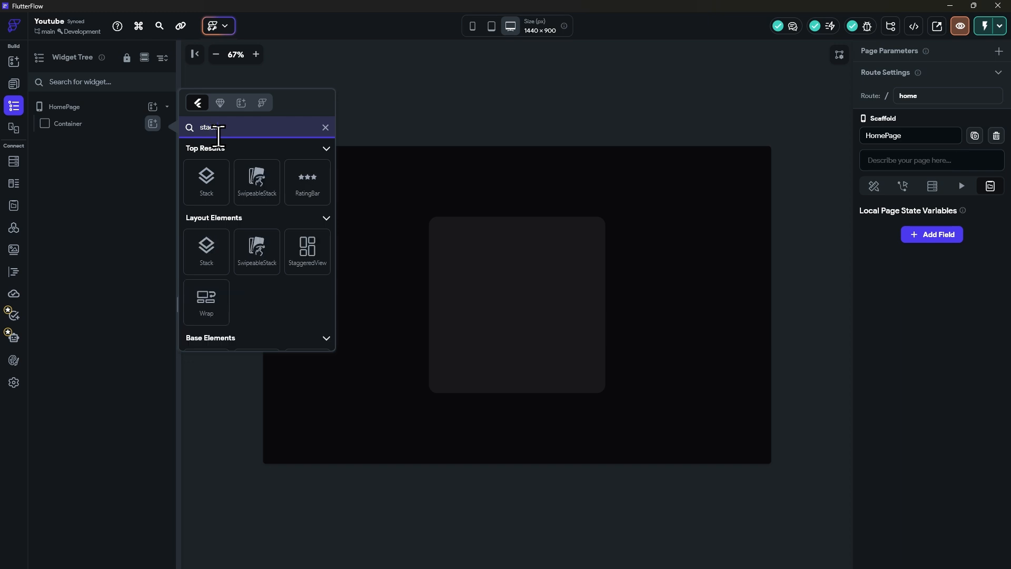
click(203, 182)
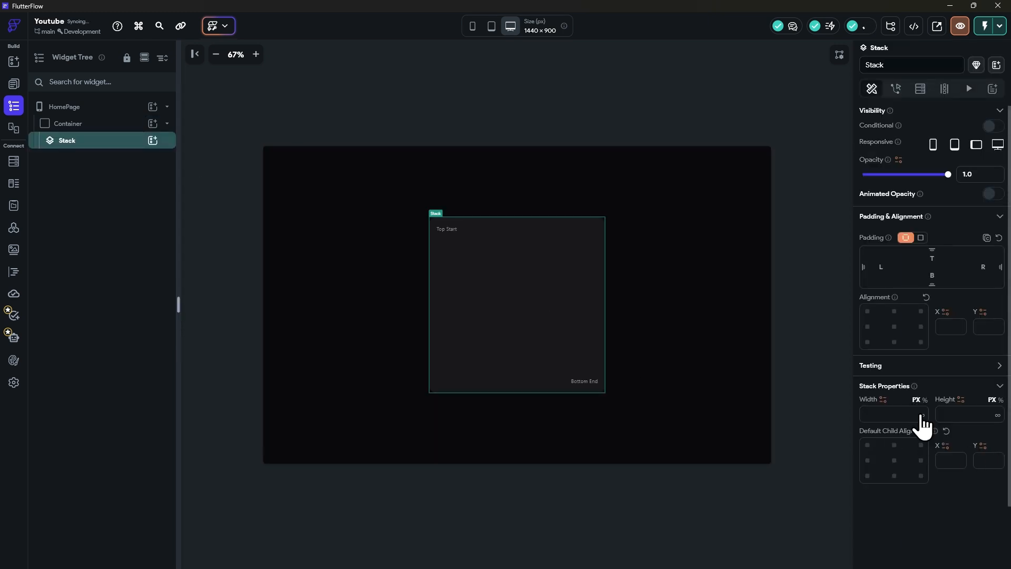
click(922, 415)
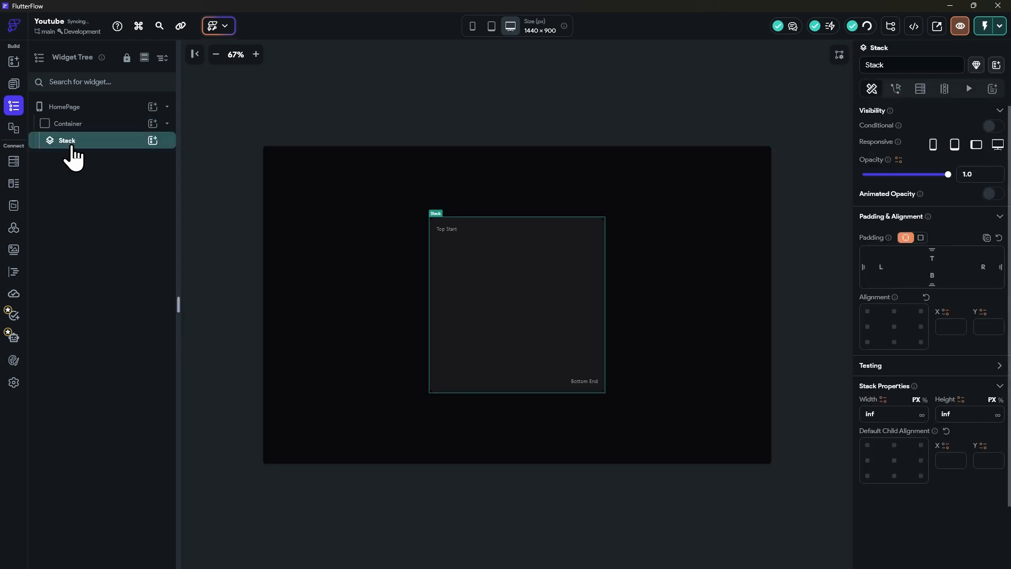
Step: Add the MouseTracker custom widget inside the Stack
click(85, 125)
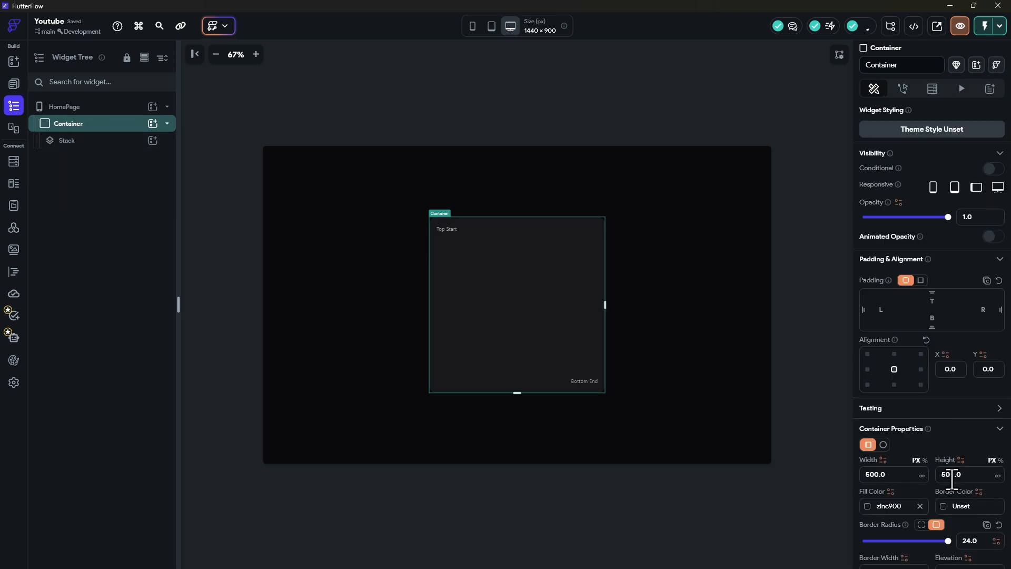
click(114, 142)
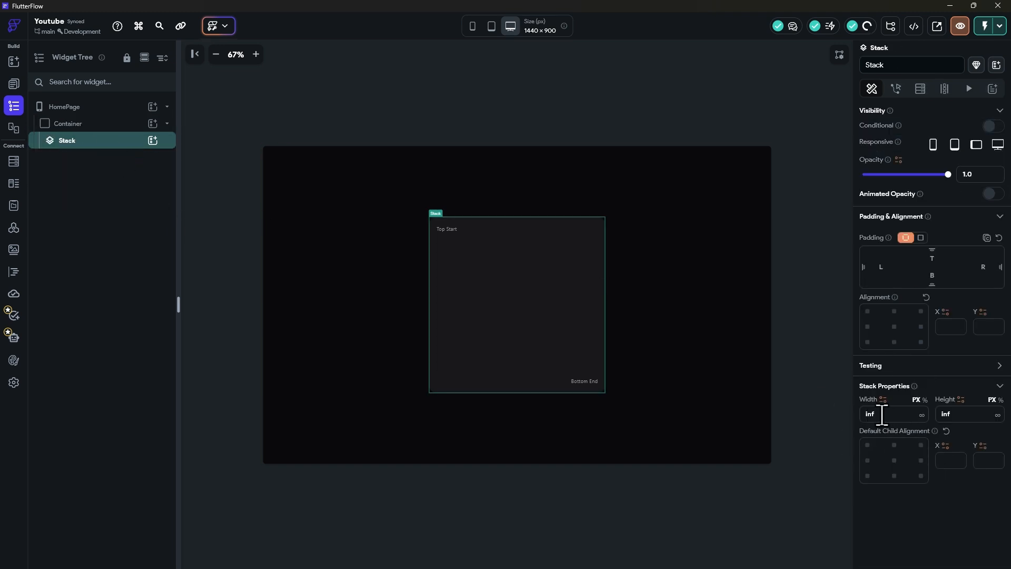
click(153, 140)
click(219, 119)
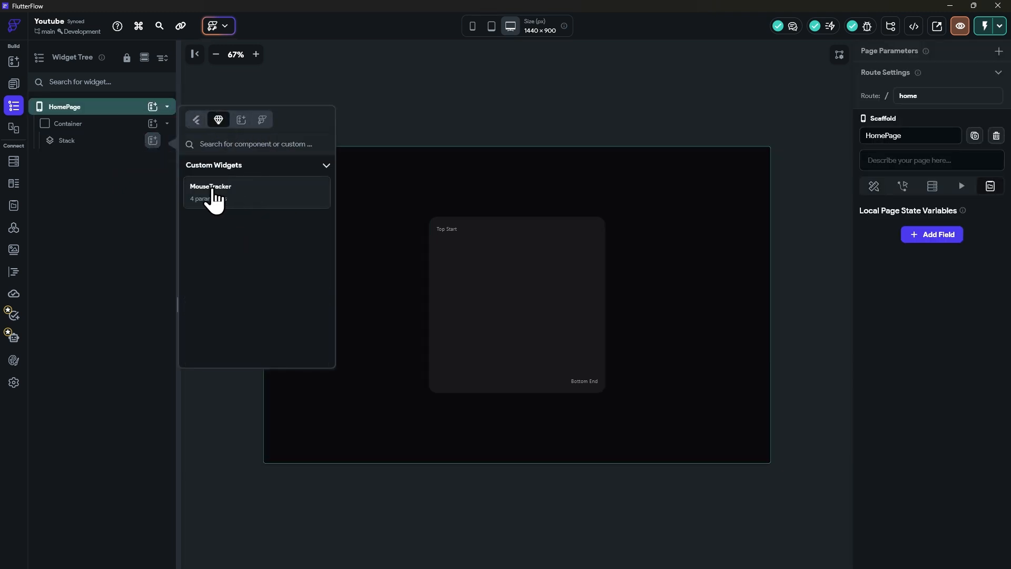
click(212, 197)
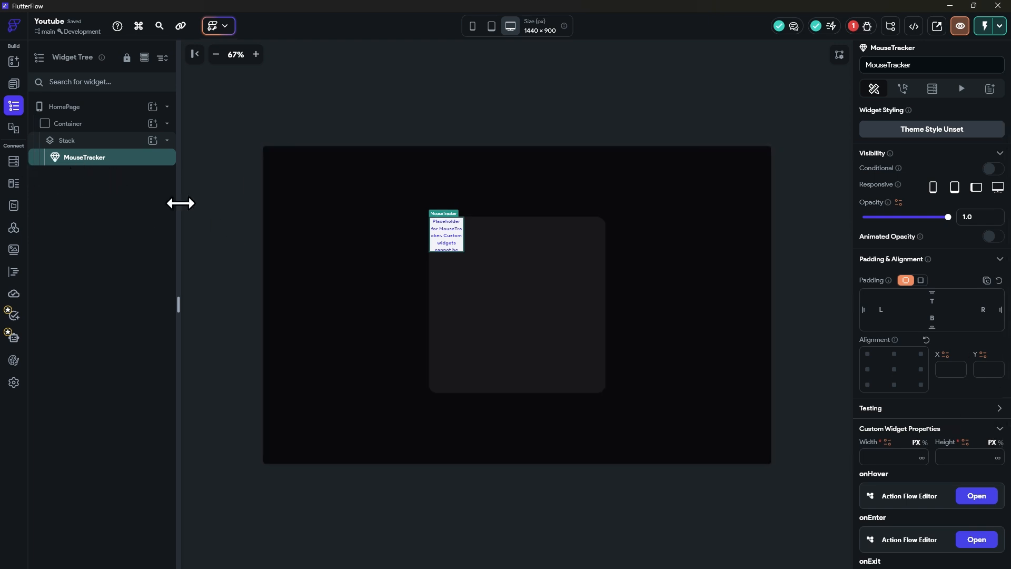
Step: Set the MouseTracker's width and height to infinite and reduce its opacity to 0.0
scroll(948, 463, down, 3)
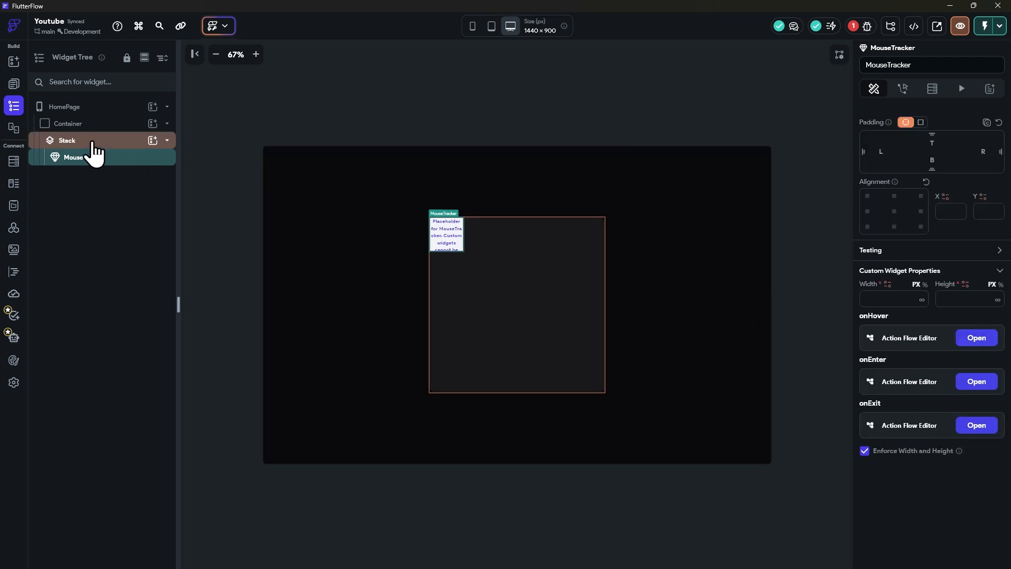
click(922, 299)
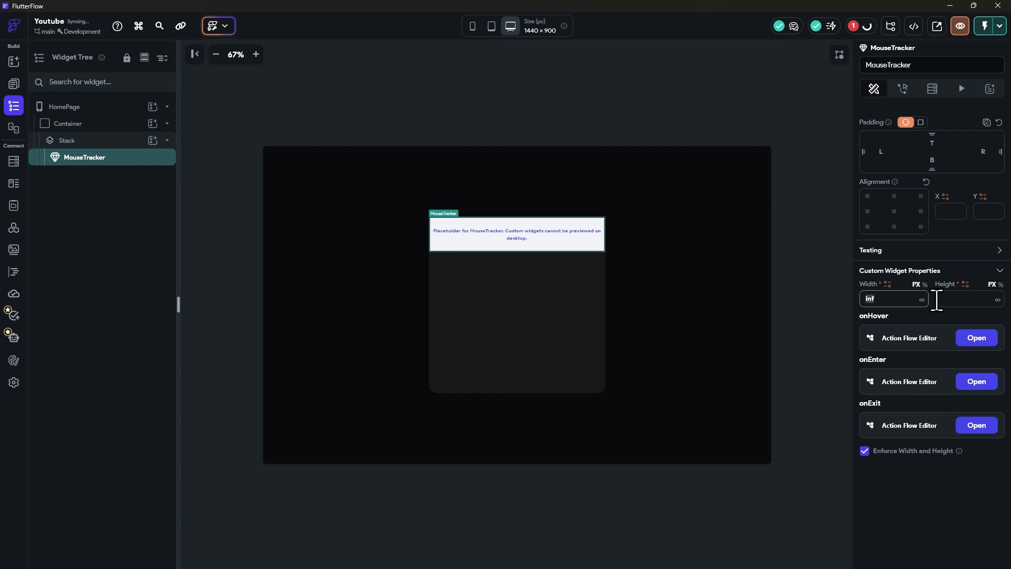
click(998, 299)
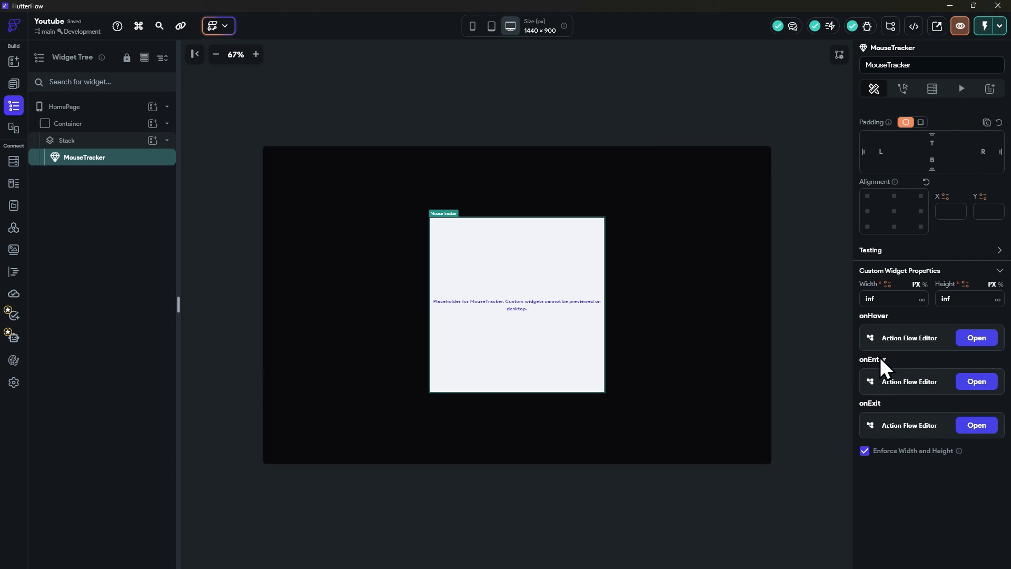
scroll(943, 253, up, 3)
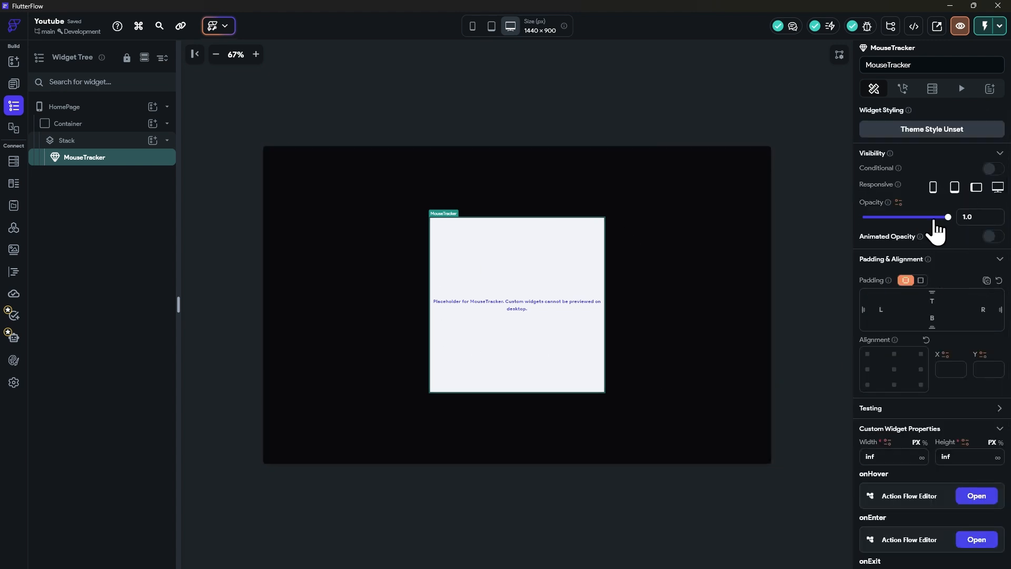
drag(948, 217, 792, 226)
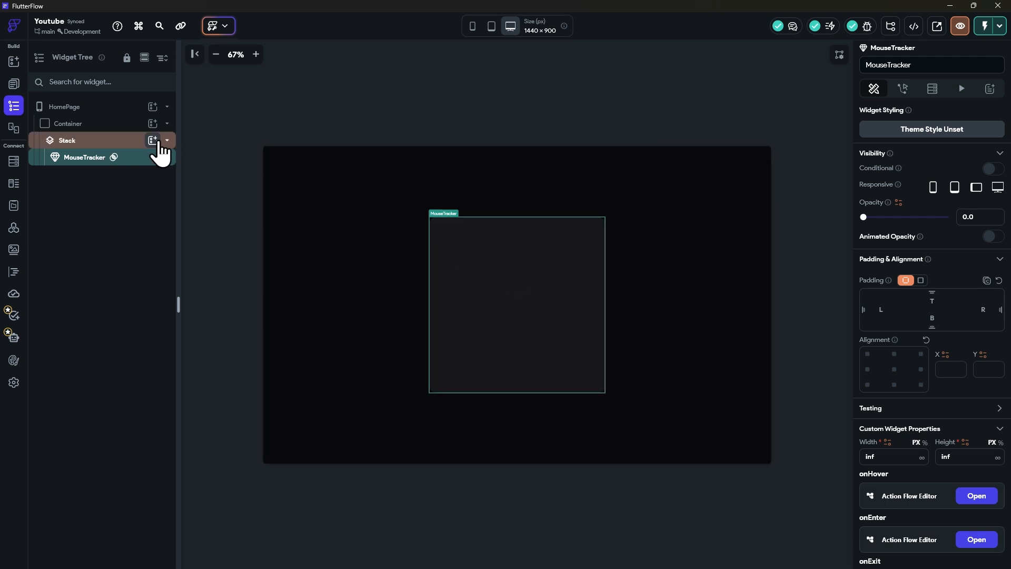
Step: Add a Text widget to the Stack and place it above MouseTracker in the widget tree
click(153, 140)
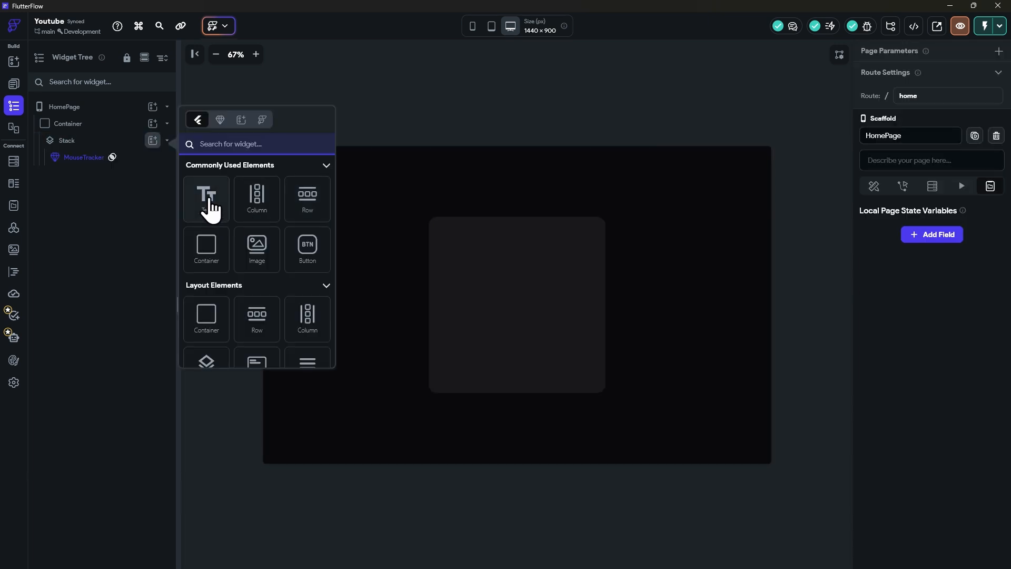
click(210, 198)
mouse_move(75, 178)
mouse_down()
mouse_move(75, 161)
mouse_move(76, 178)
mouse_up()
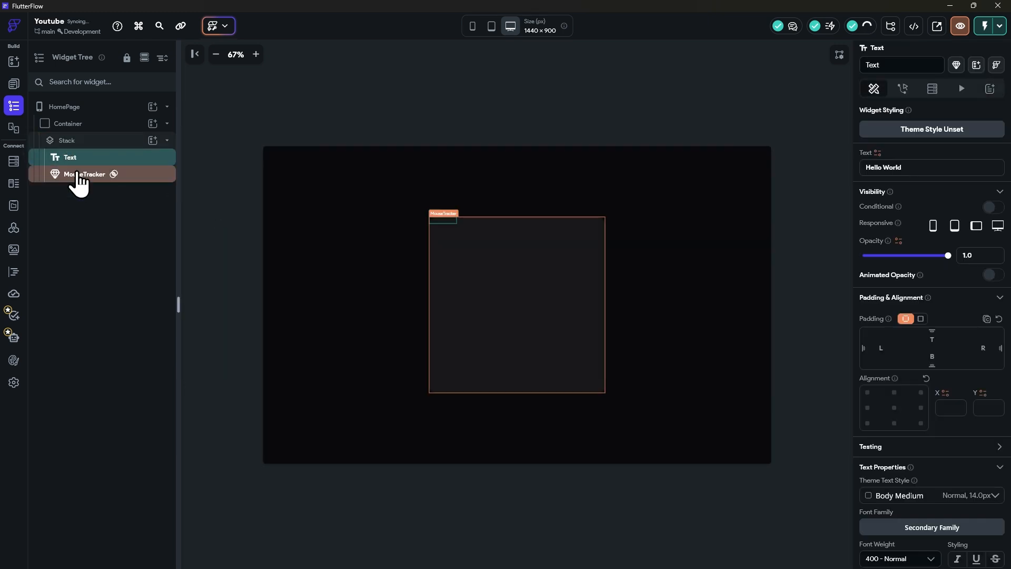
click(110, 178)
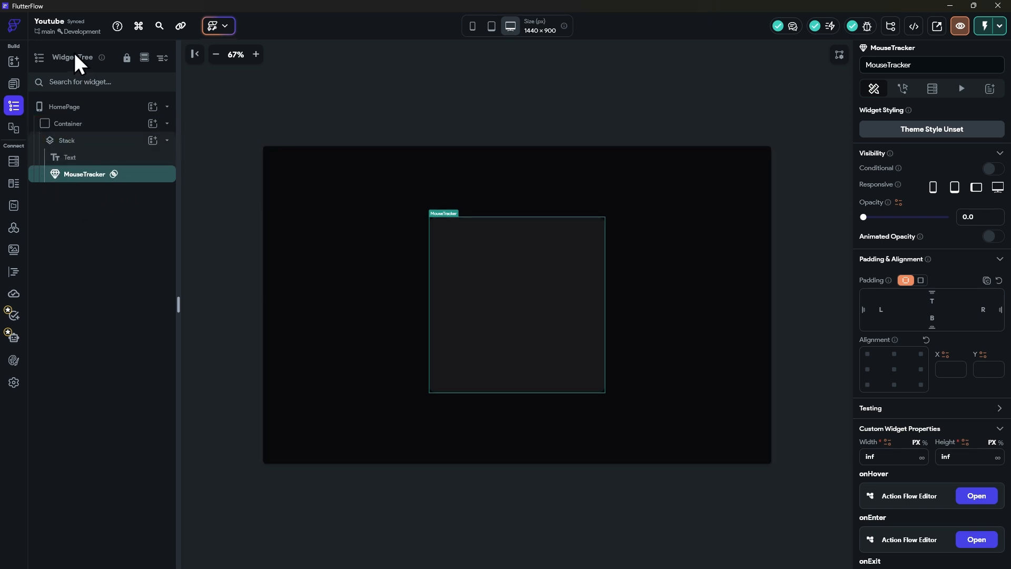
Step: Center the Text widget within the Stack and set its text color to zinc50
click(72, 158)
click(895, 411)
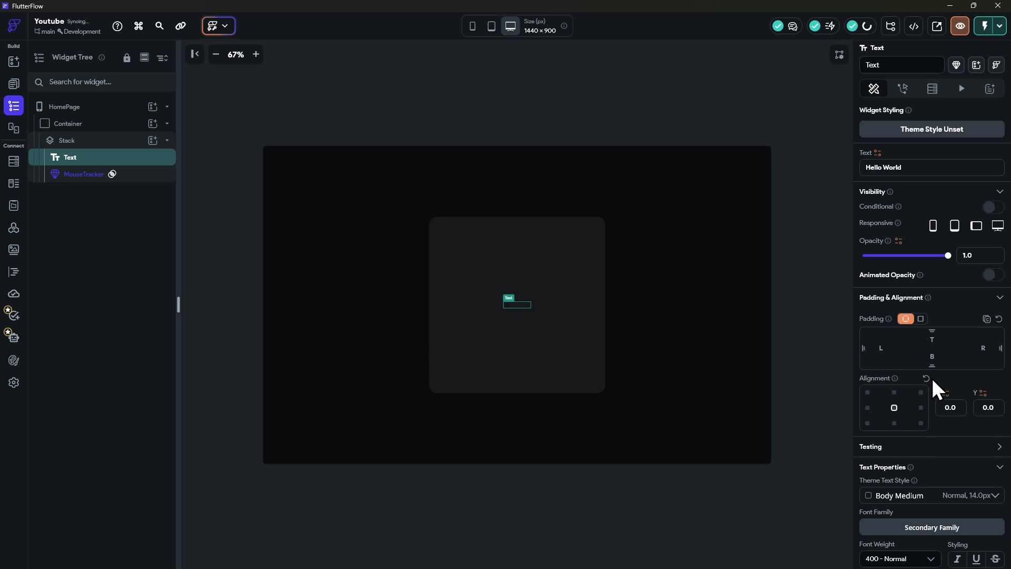
scroll(930, 379, down, 3)
click(946, 435)
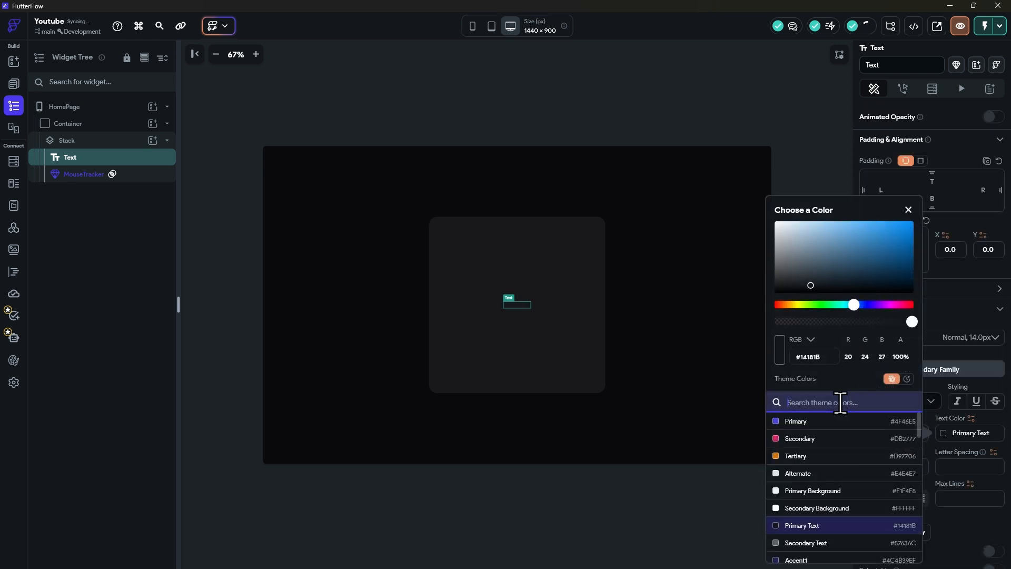
text(z)
click(806, 424)
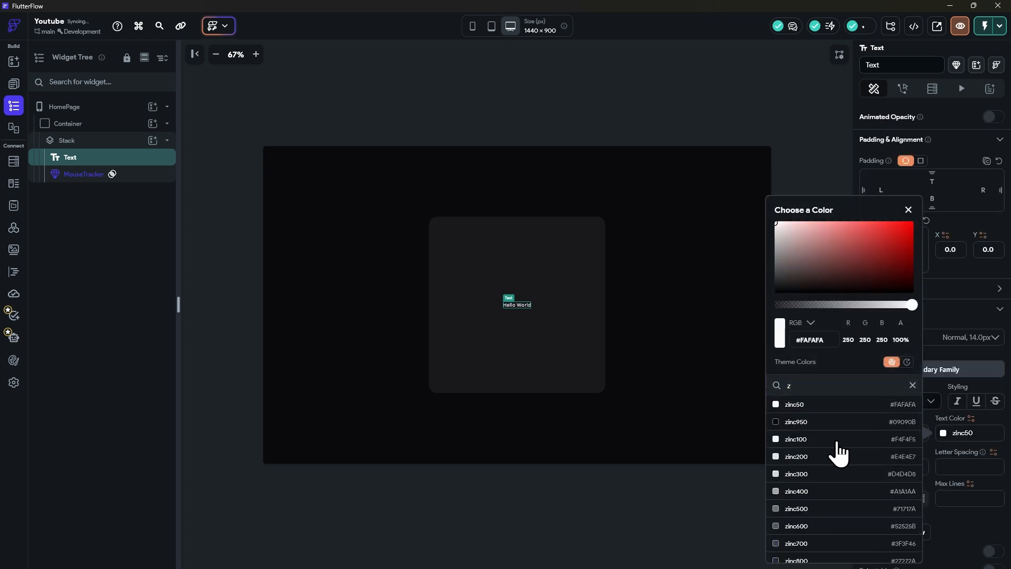
click(943, 526)
Step: Review the MouseTracker widget's onHover, onEnter and onExit action properties
scroll(906, 369, up, 3)
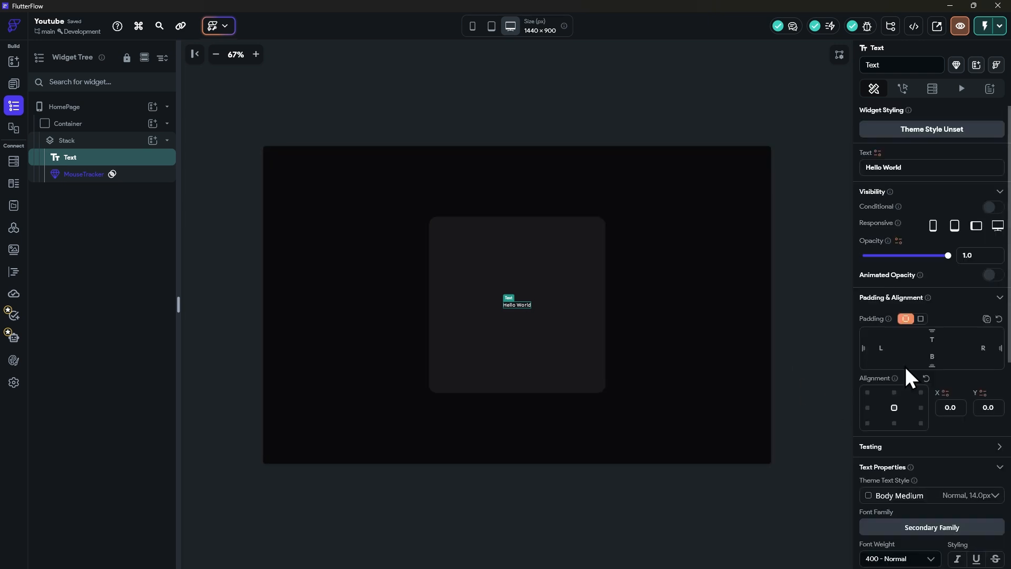
click(69, 182)
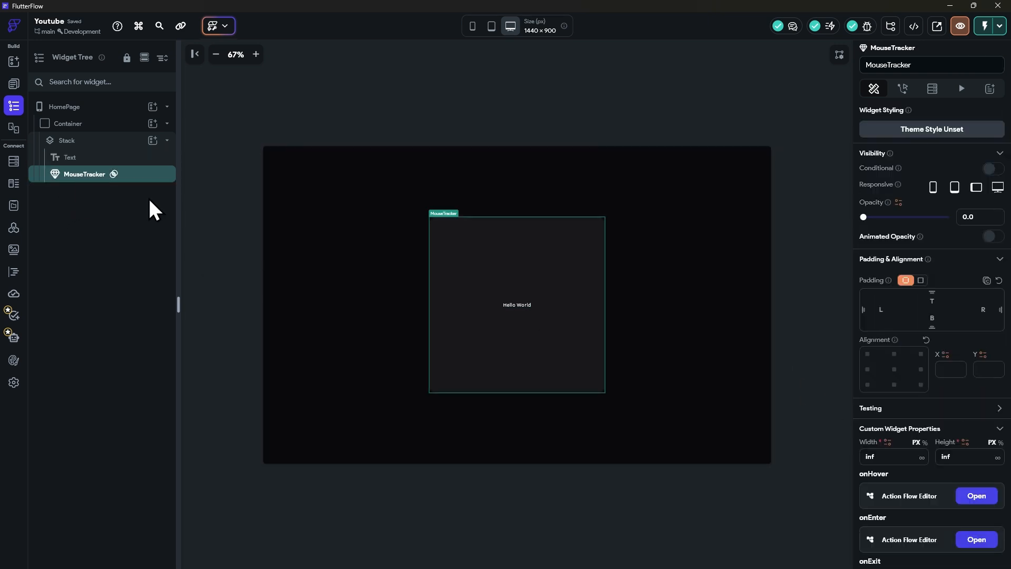
scroll(909, 407, down, 3)
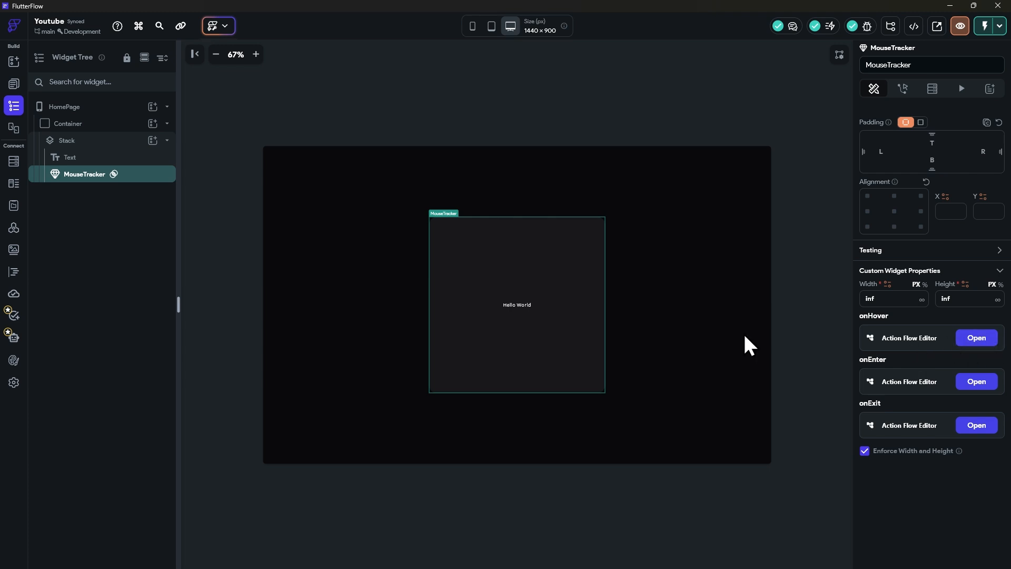
Step: Create a HomePage page state variable posX of type Double, non-nullable, with initial value 0
click(82, 108)
click(936, 234)
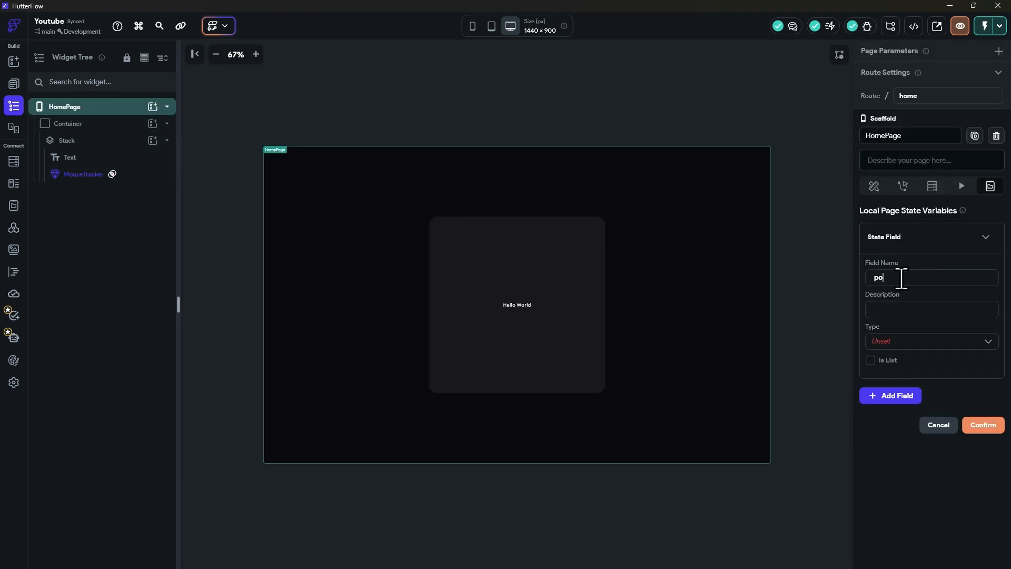
click(903, 341)
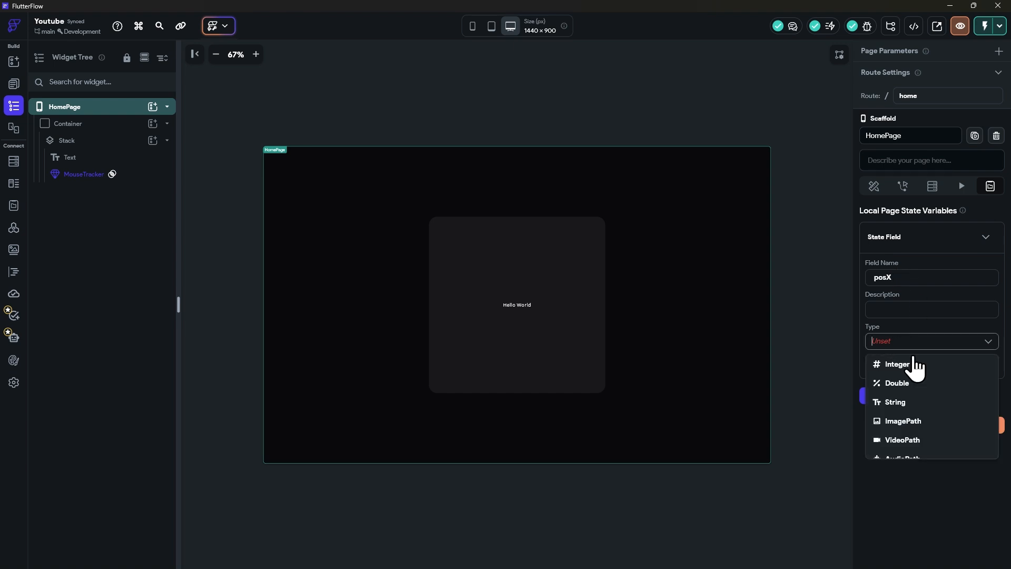
click(906, 377)
click(900, 342)
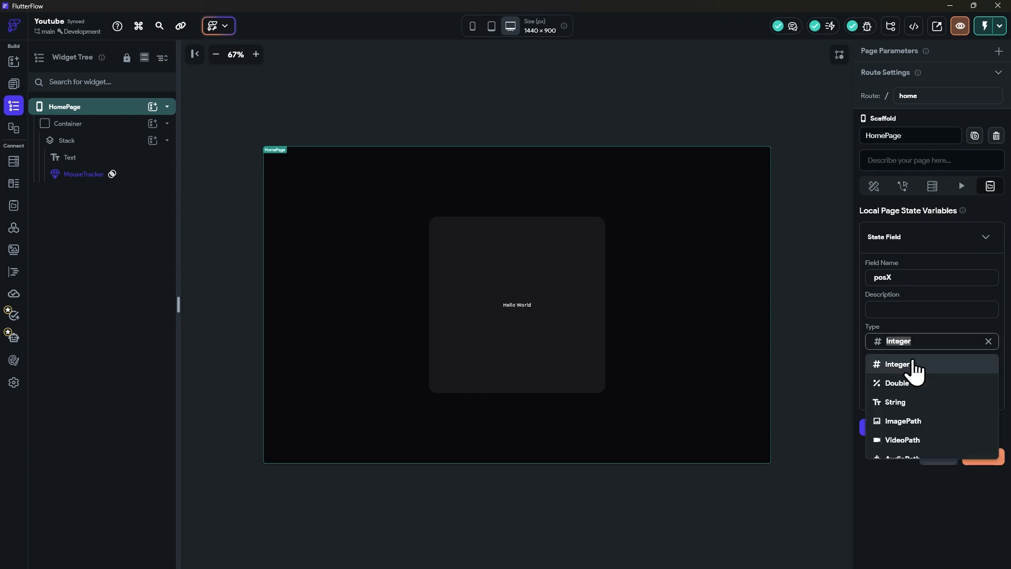
click(921, 381)
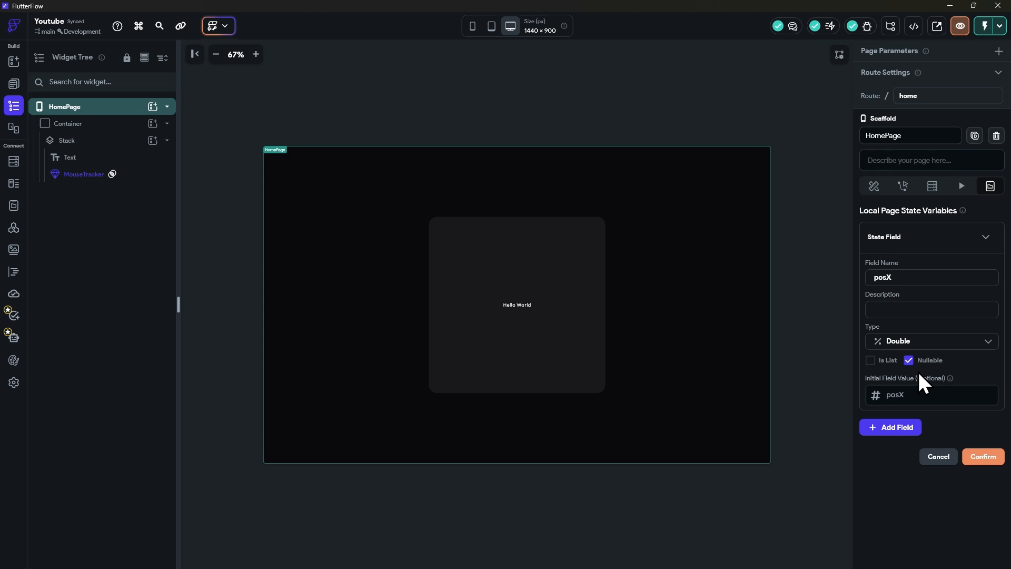
click(909, 363)
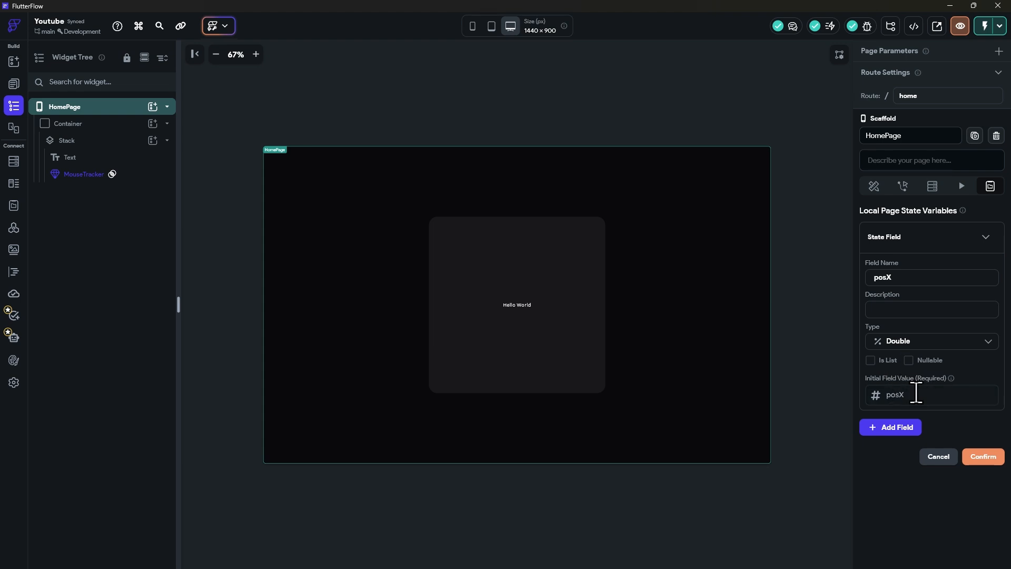
click(917, 394)
text(0)
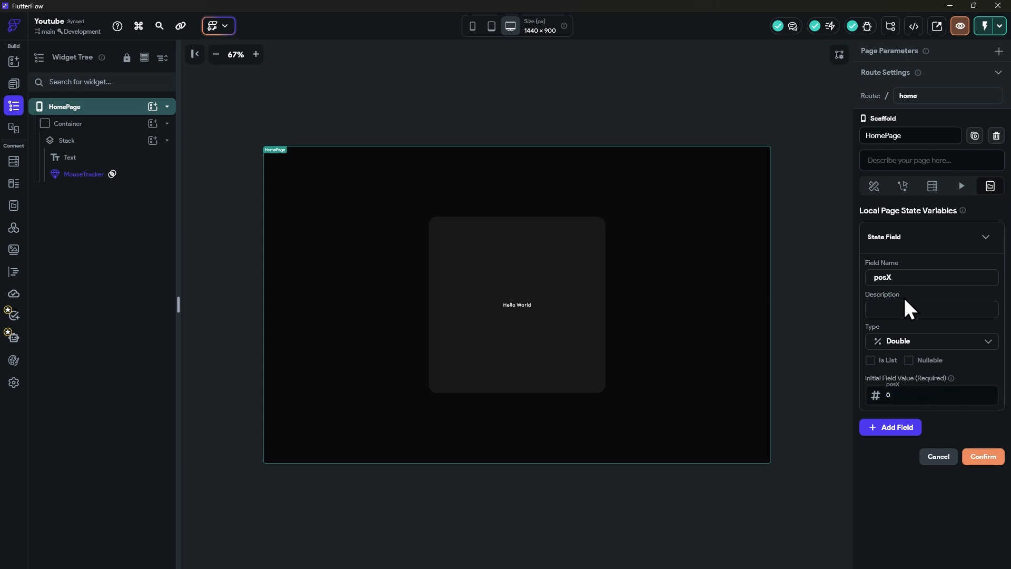
Step: Add a second page state variable posY of type Double with initial value 0 and save the state fields
click(895, 428)
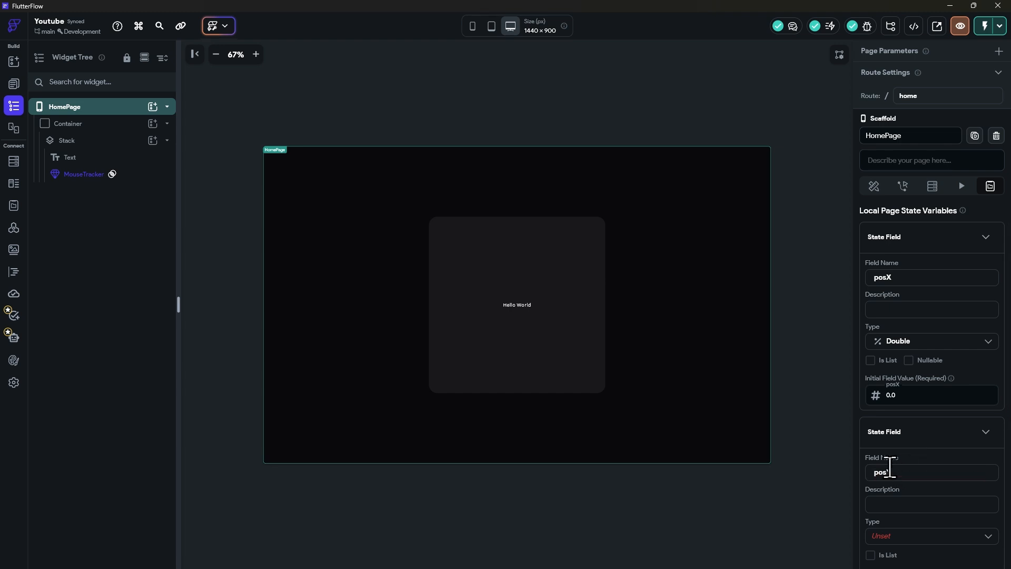
text(posY)
scroll(910, 451, down, 3)
click(887, 377)
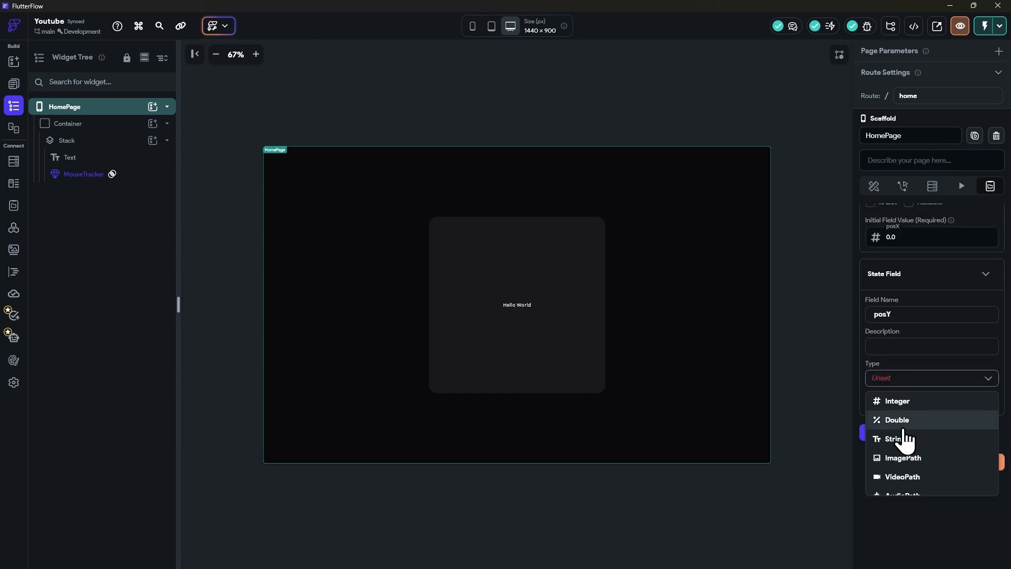
click(904, 427)
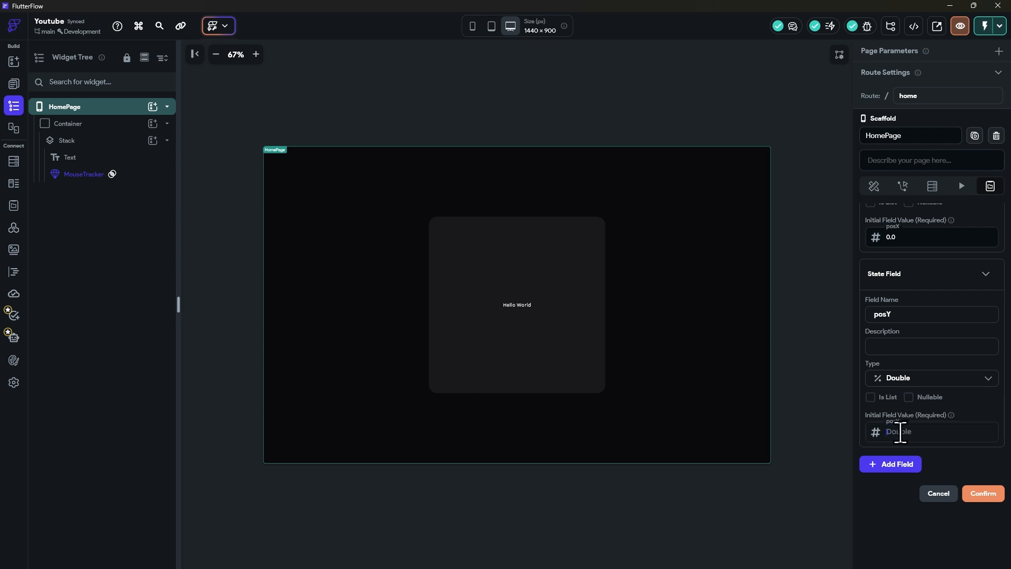
text(0)
click(983, 494)
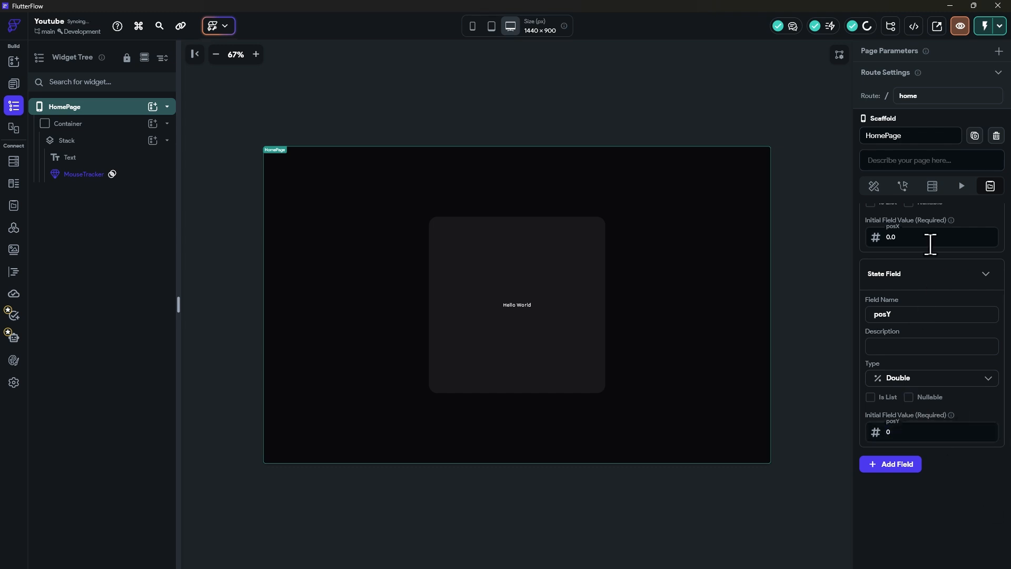
Step: Add an Update Page State action to the MouseTracker's onHover callback
click(102, 175)
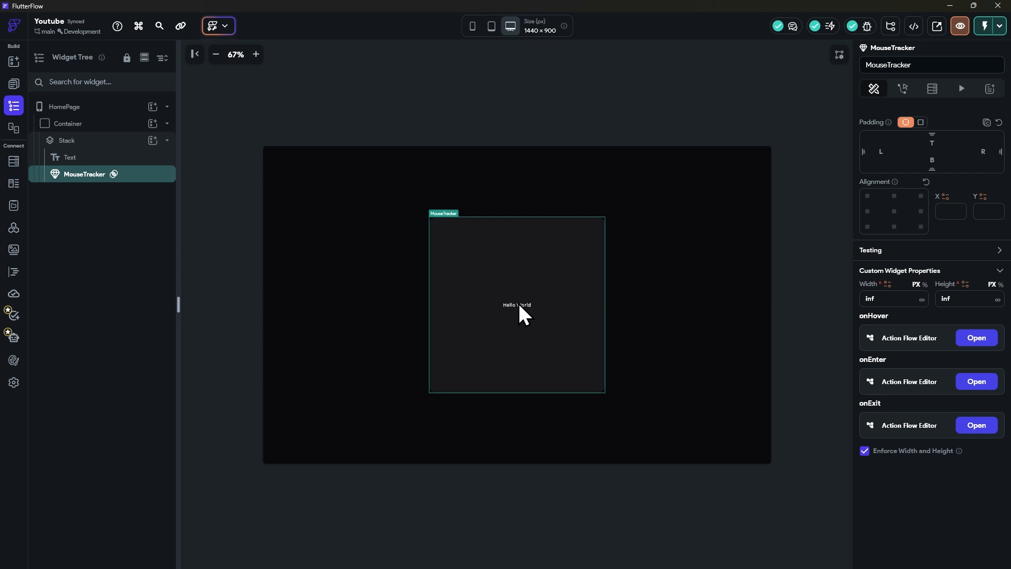
click(976, 339)
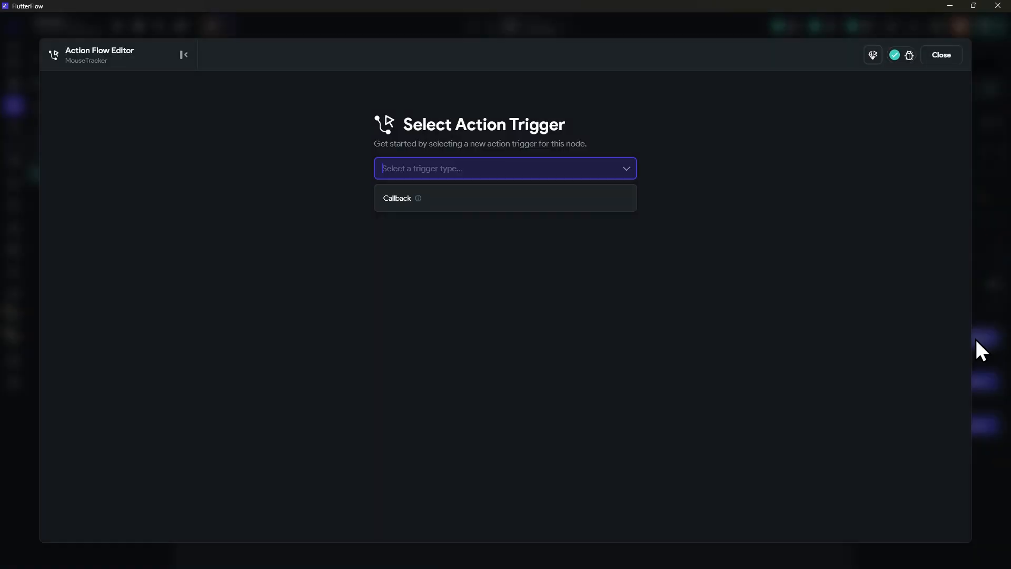
click(482, 203)
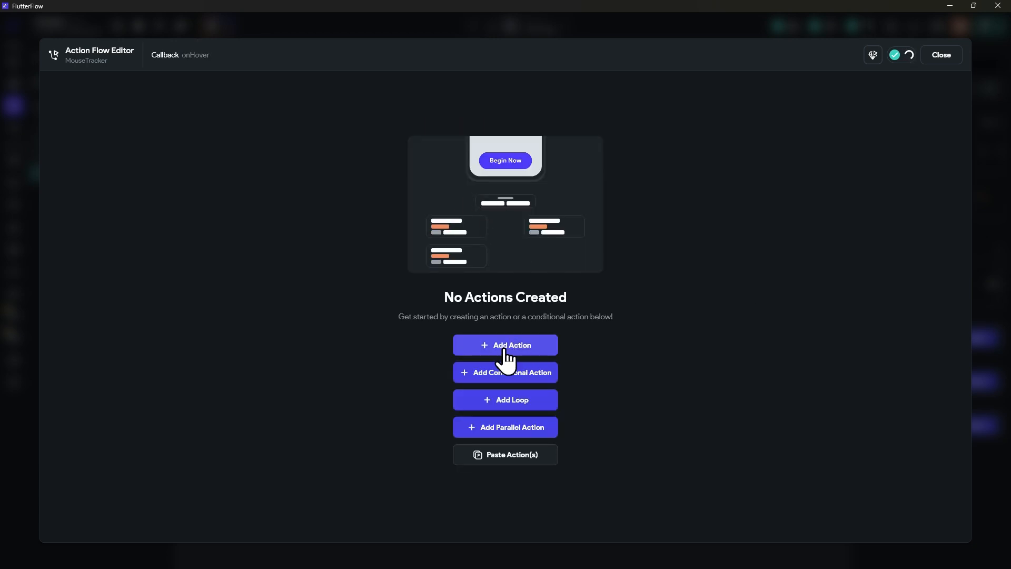
click(508, 351)
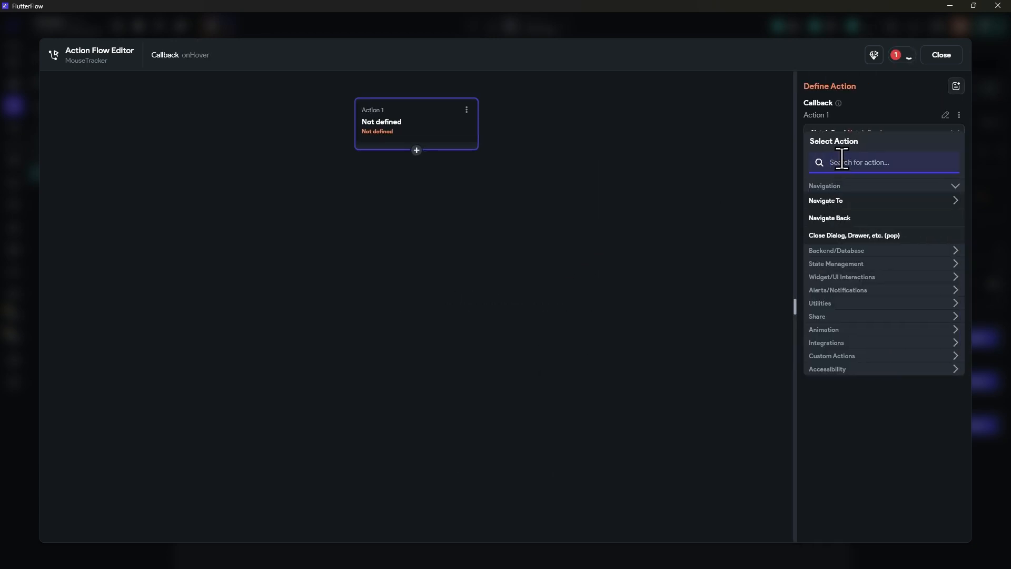
text(update)
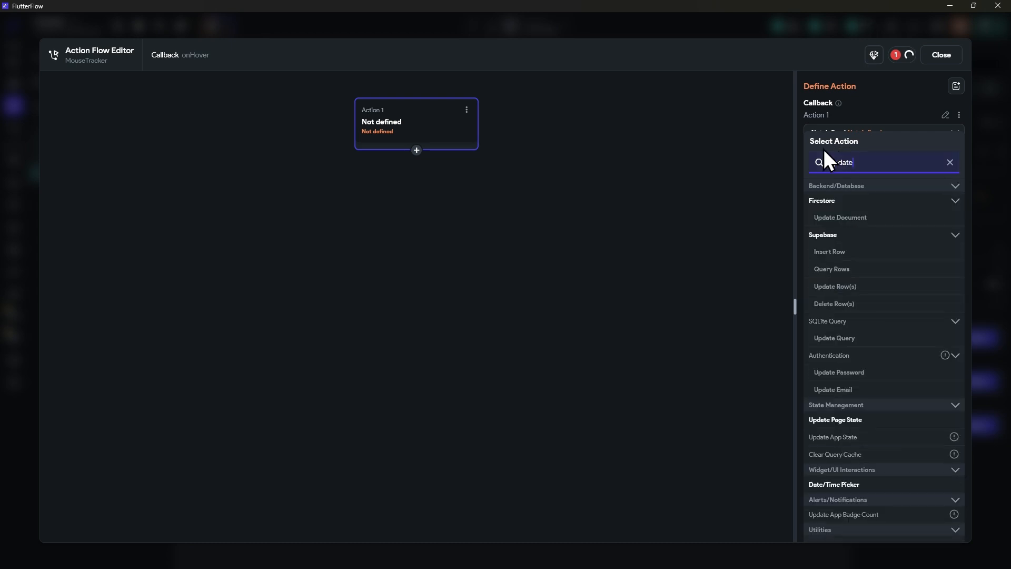
click(839, 420)
Step: Add the posX and posY fields to the Update Page State action
click(874, 179)
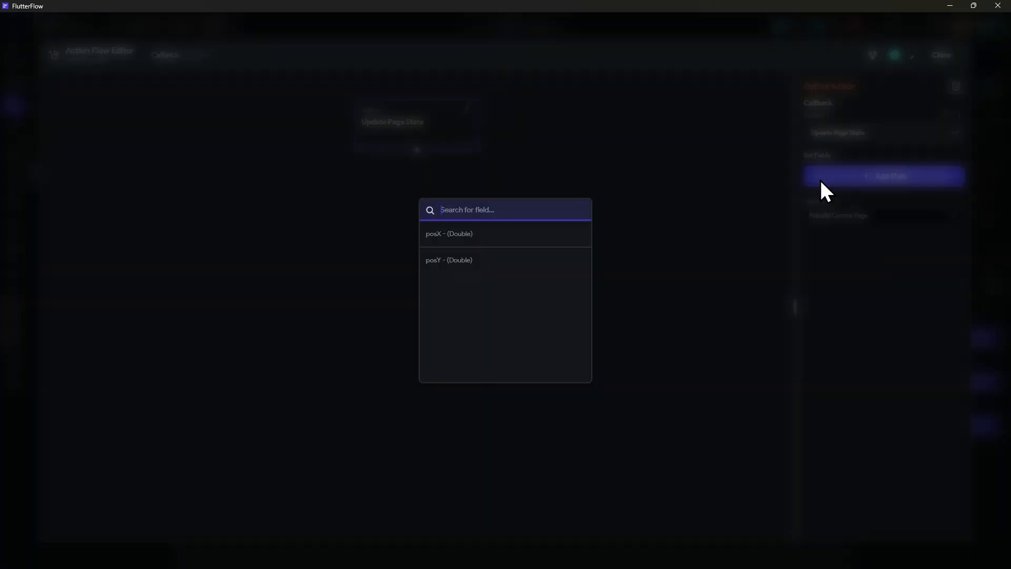
click(466, 239)
click(849, 266)
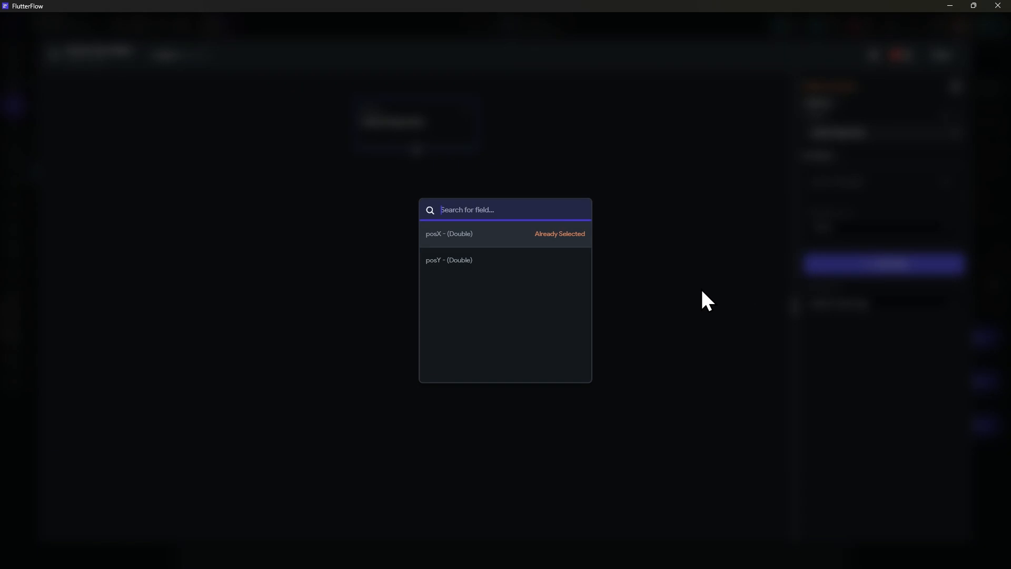
click(459, 263)
Step: Set posX's update type to Set Value, using the callback parameter mousePositionX
click(839, 227)
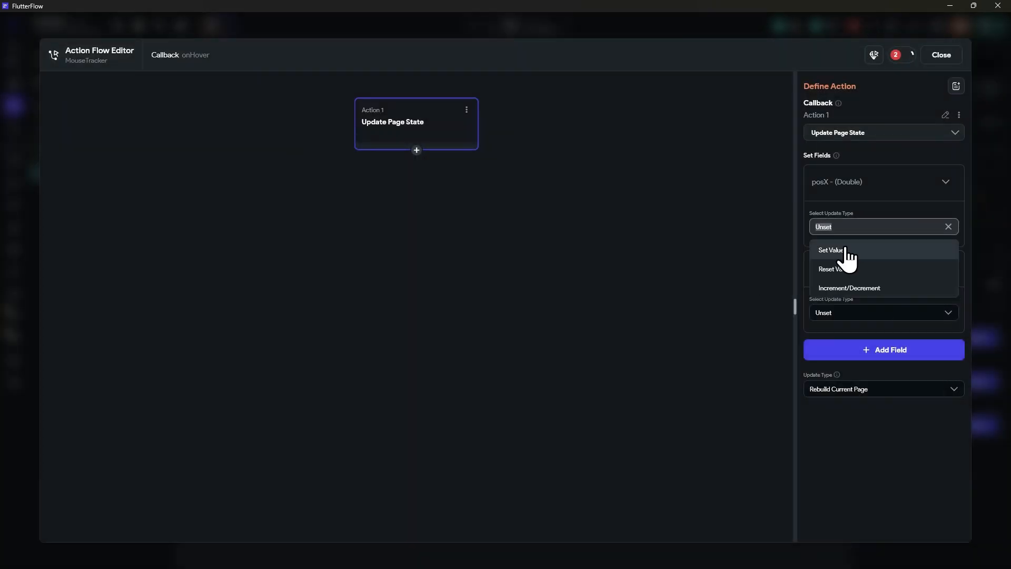
click(852, 249)
click(850, 245)
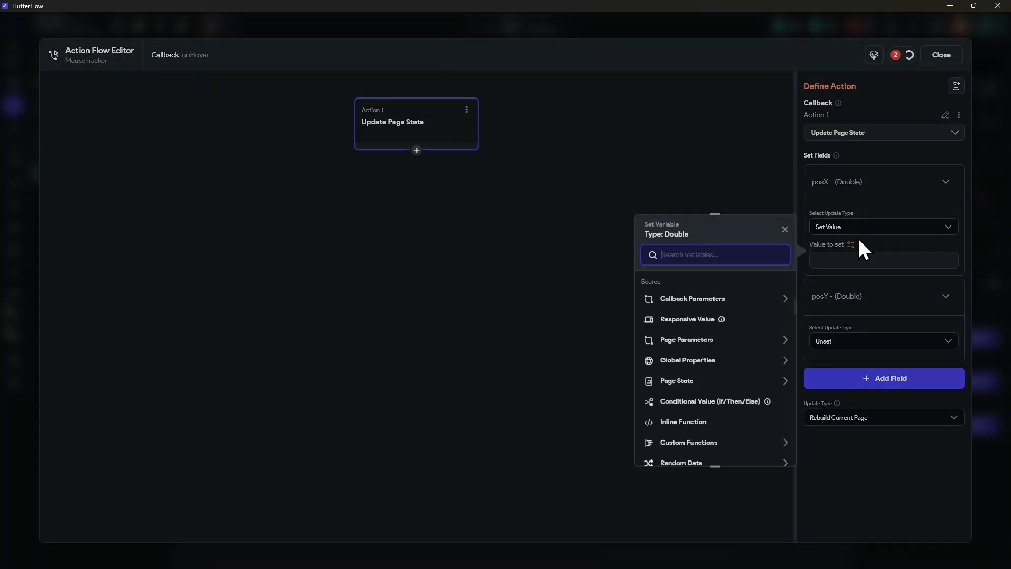
click(683, 300)
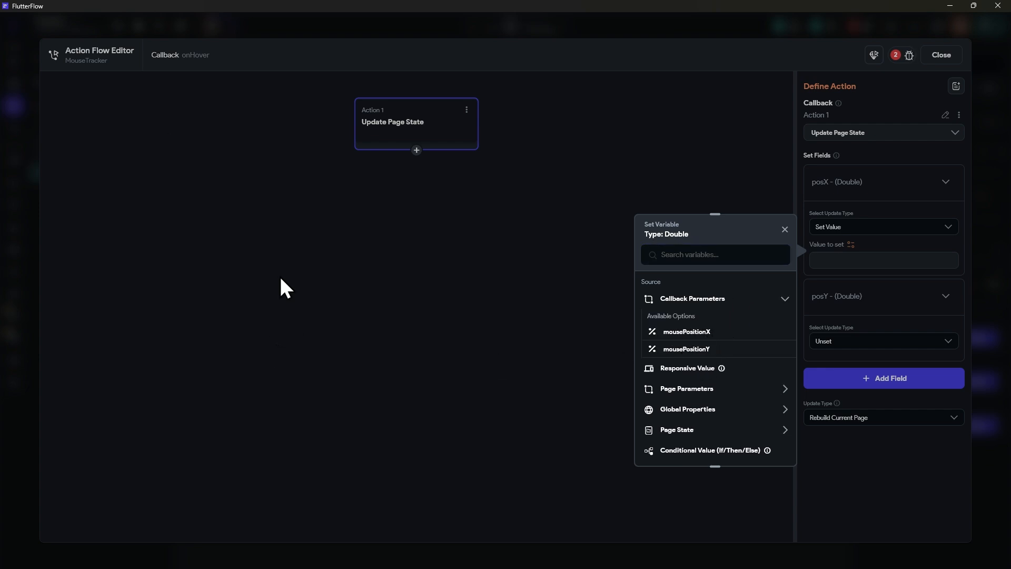
click(694, 333)
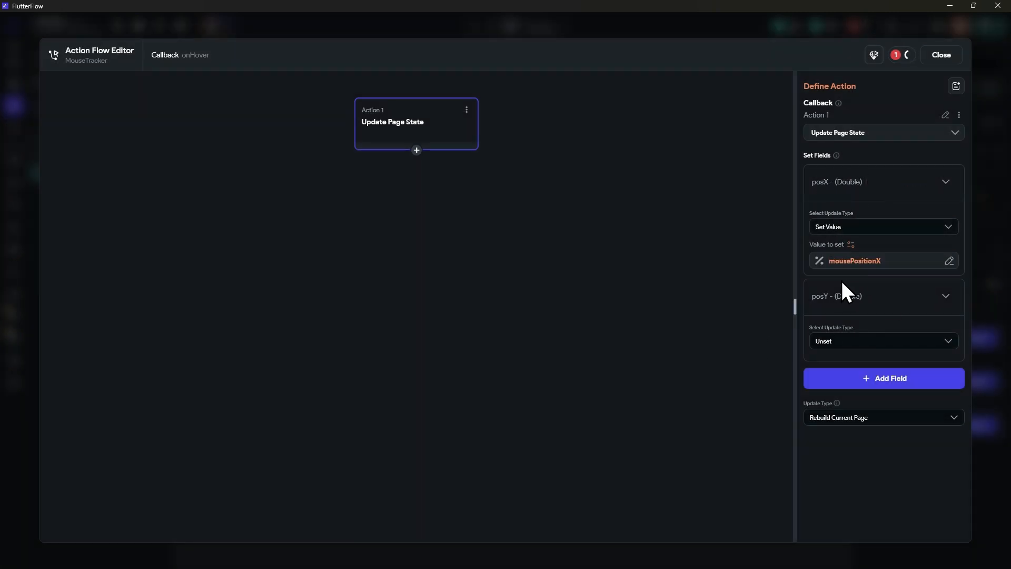
Step: Set posY's update type to Set Value with the callback parameter mousePositionY, and close the action flow editor
click(843, 342)
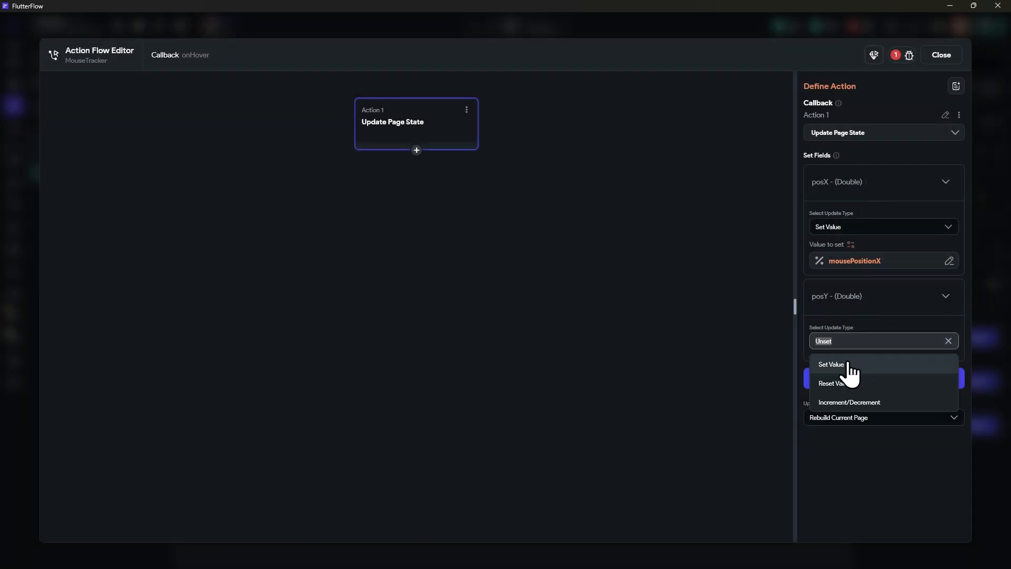
click(849, 369)
click(853, 363)
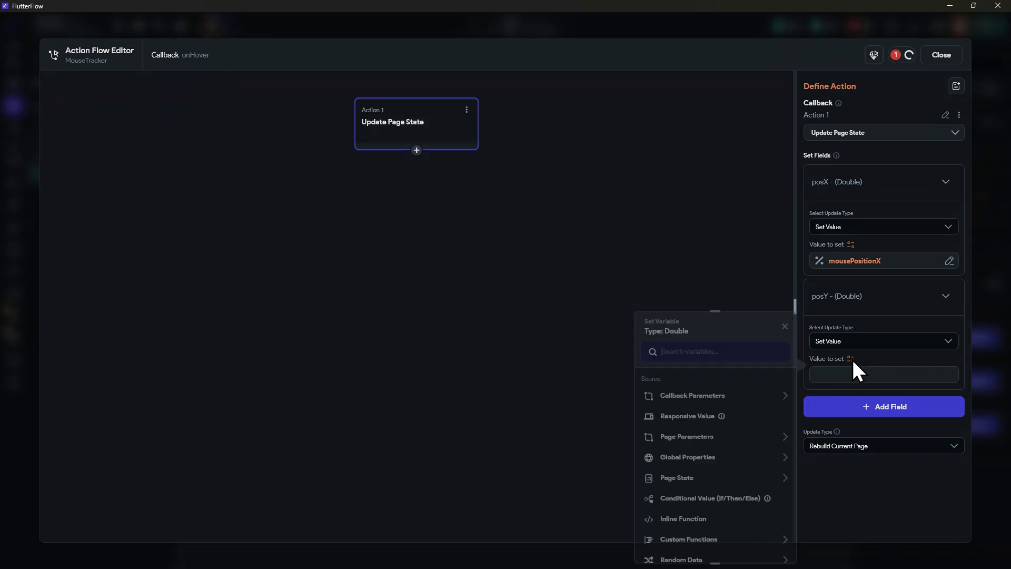
click(703, 397)
click(687, 445)
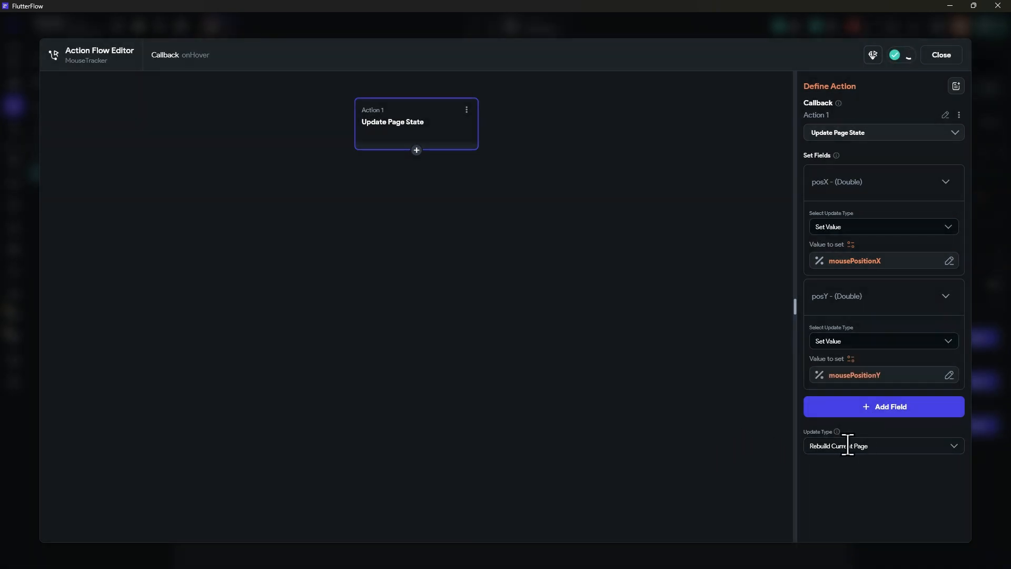
click(846, 446)
click(738, 368)
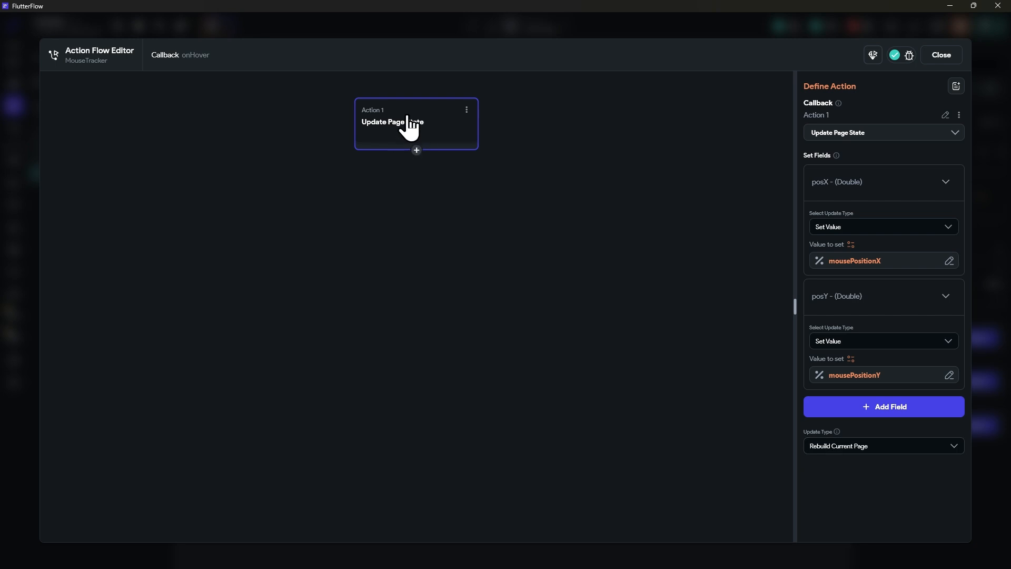
click(949, 54)
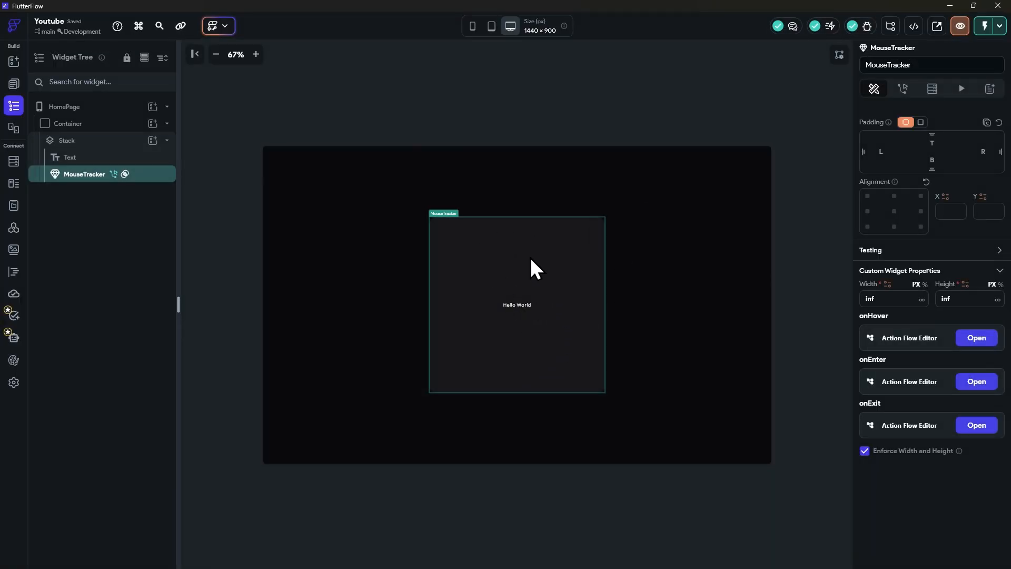
Step: Bind the Text widget's content to a Combine Text variable whose first text is "Posição X: "
click(68, 158)
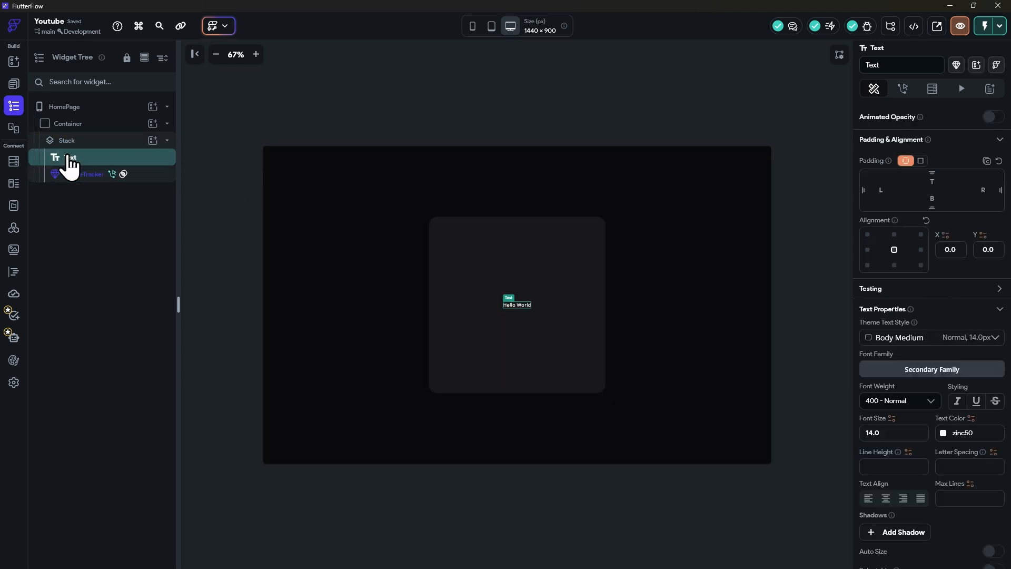
scroll(915, 332, up, 3)
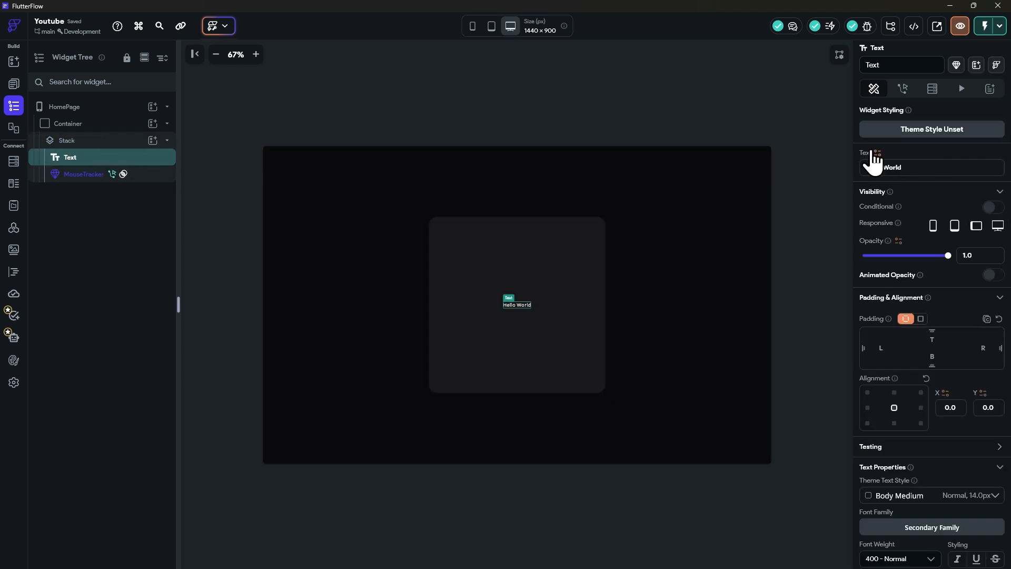
click(877, 154)
click(736, 278)
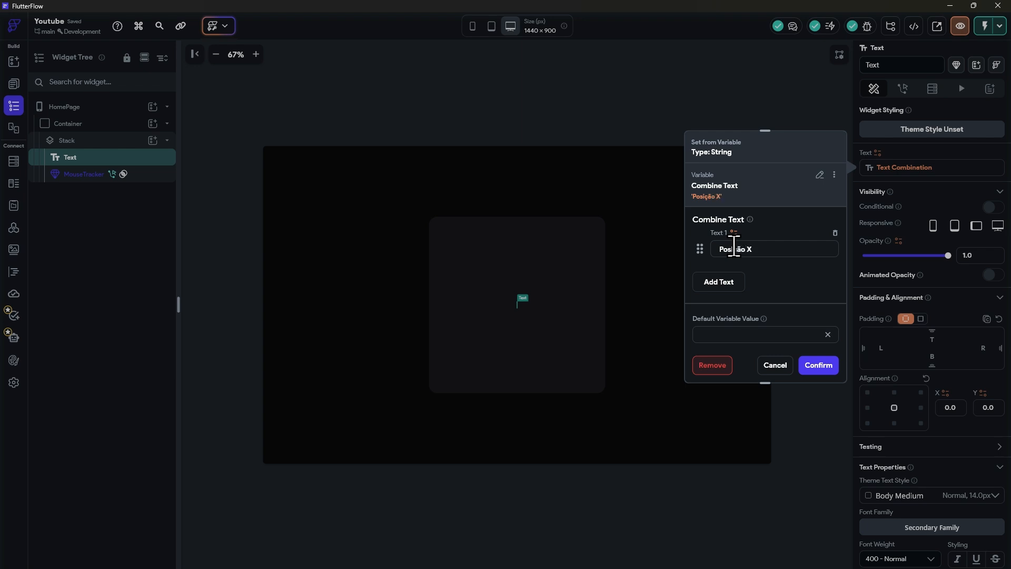
text(:)
Step: Add a second text to the combination and bind it to the page state variable posX
click(722, 282)
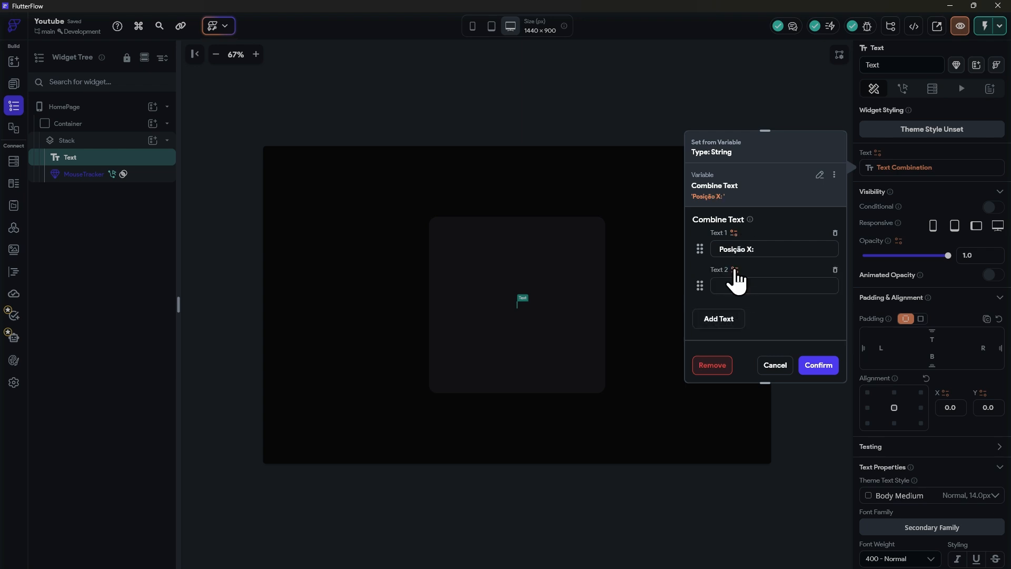
click(735, 270)
click(579, 365)
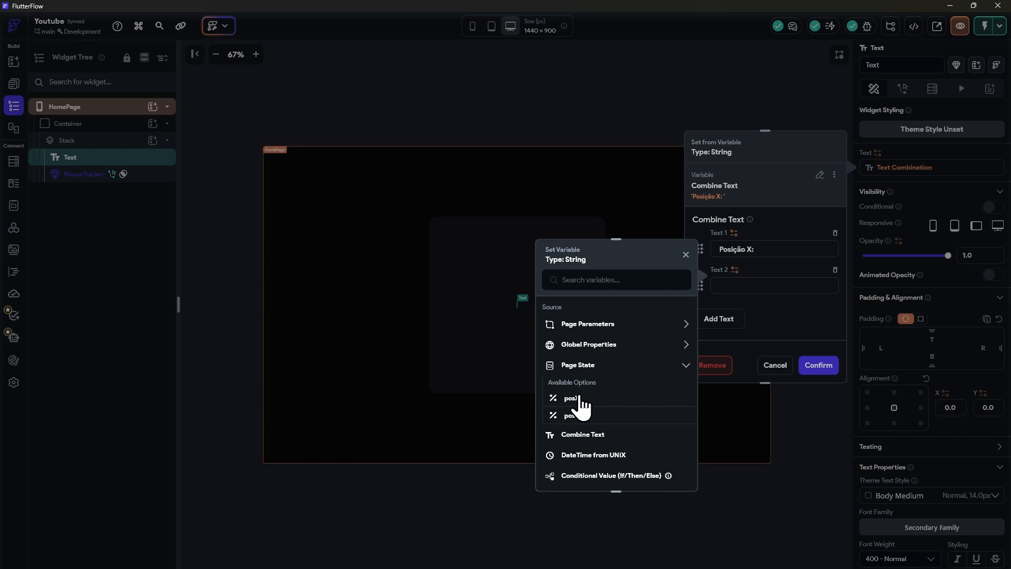
click(610, 395)
click(665, 475)
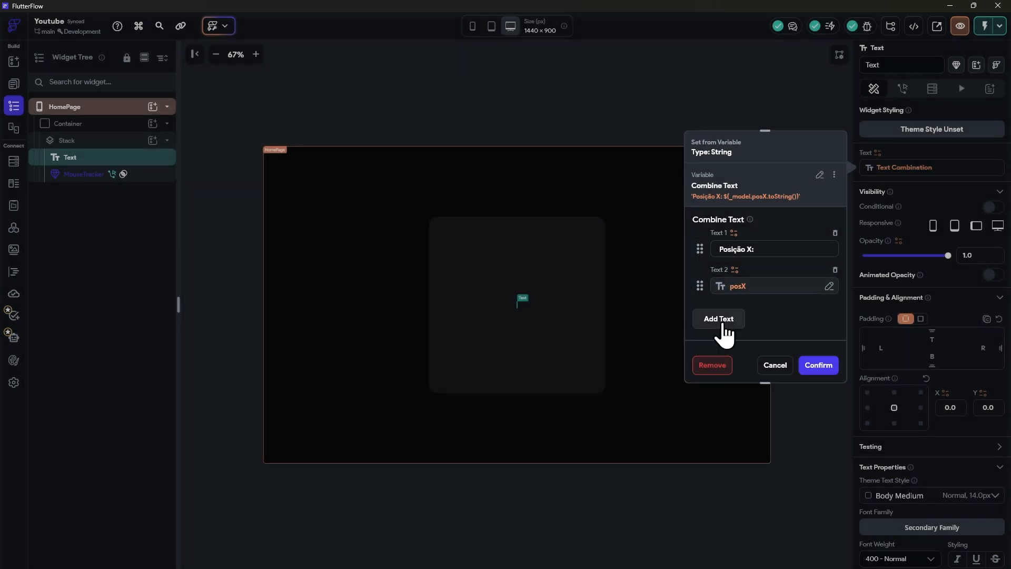
Step: Add a third text " | Posição Y: " and a fourth bound to page state variable posY, and confirm the text combination
click(724, 322)
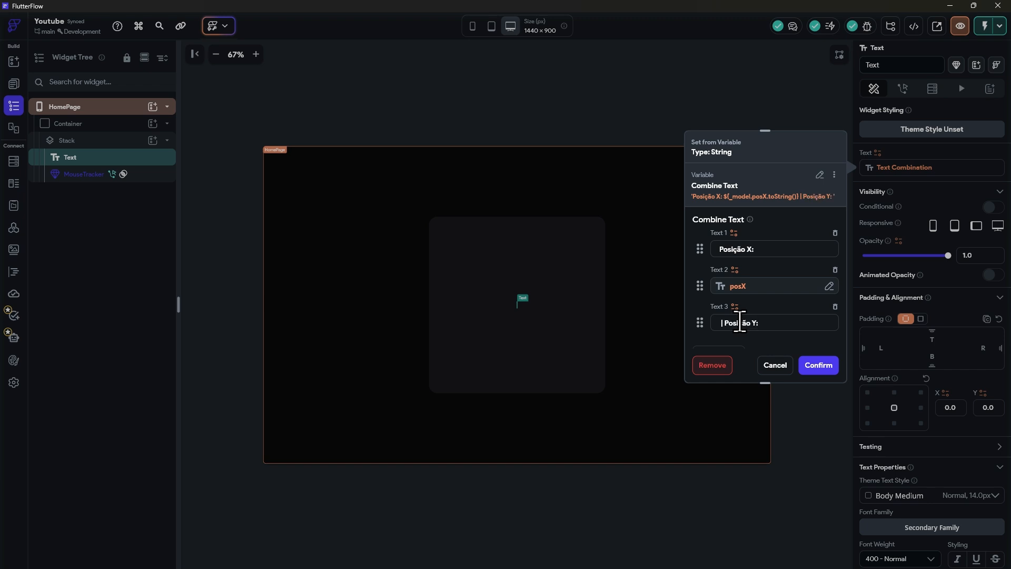
scroll(740, 322, down, 1)
click(739, 321)
click(734, 291)
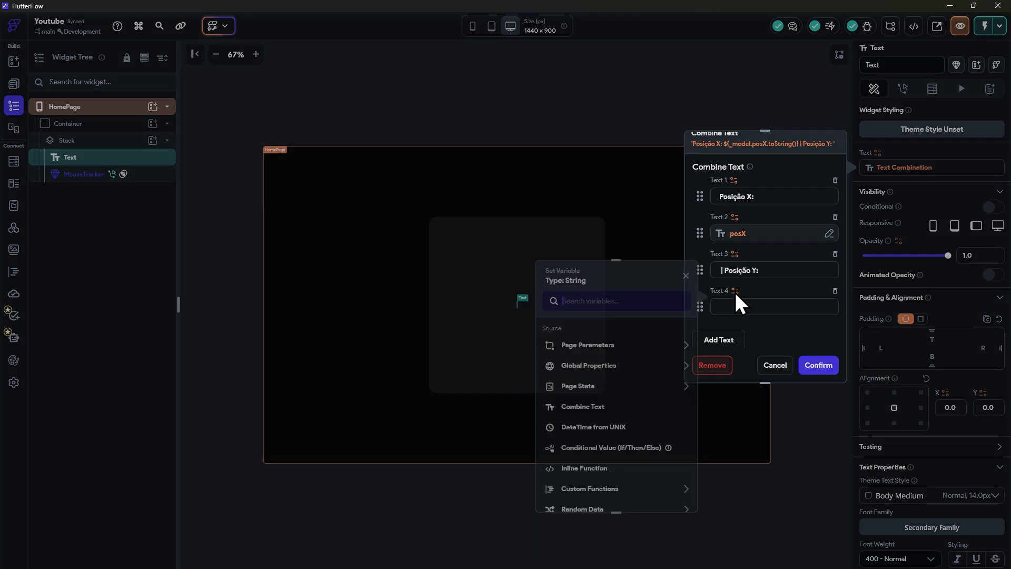
click(578, 386)
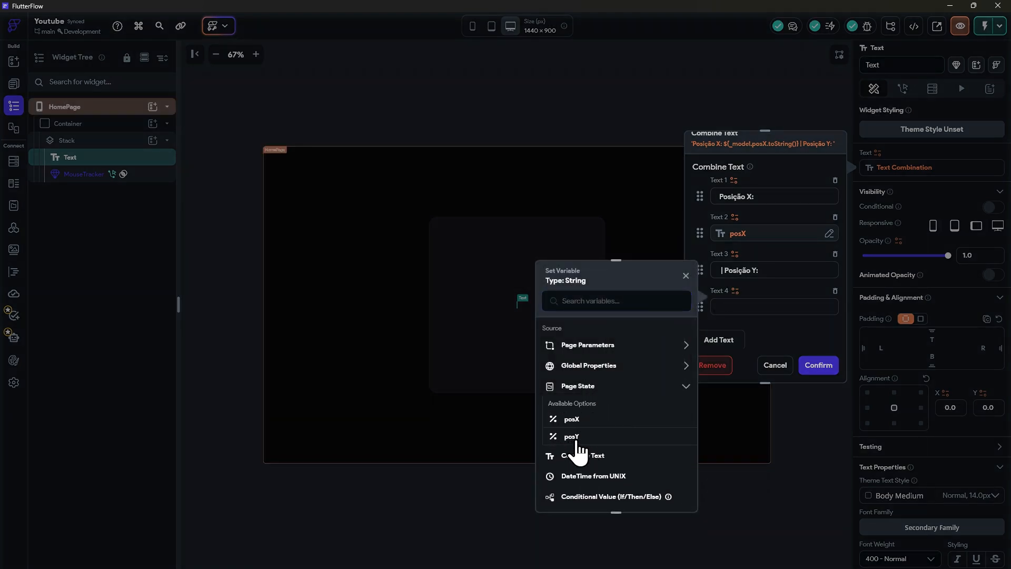
click(574, 435)
click(670, 495)
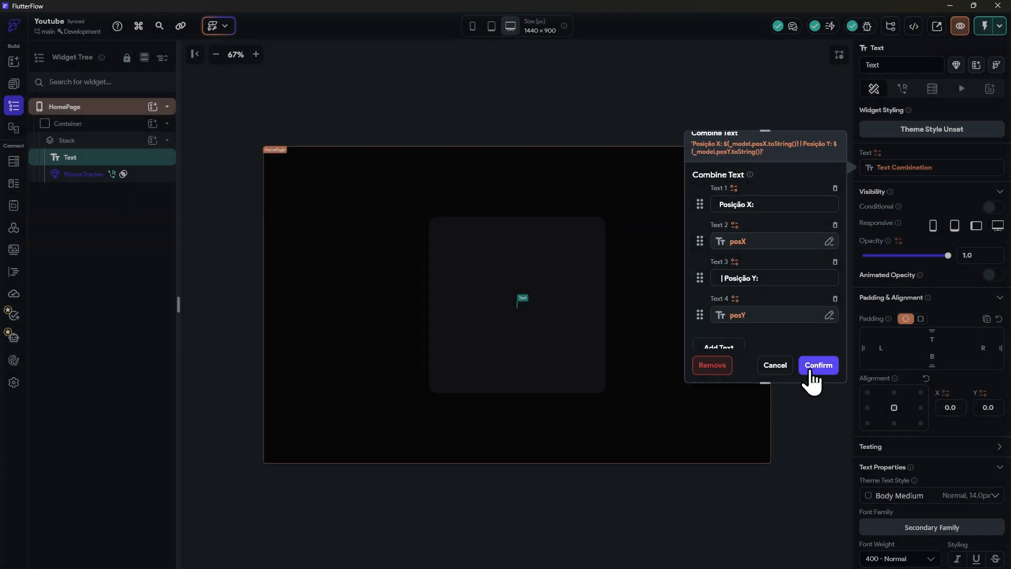
click(811, 367)
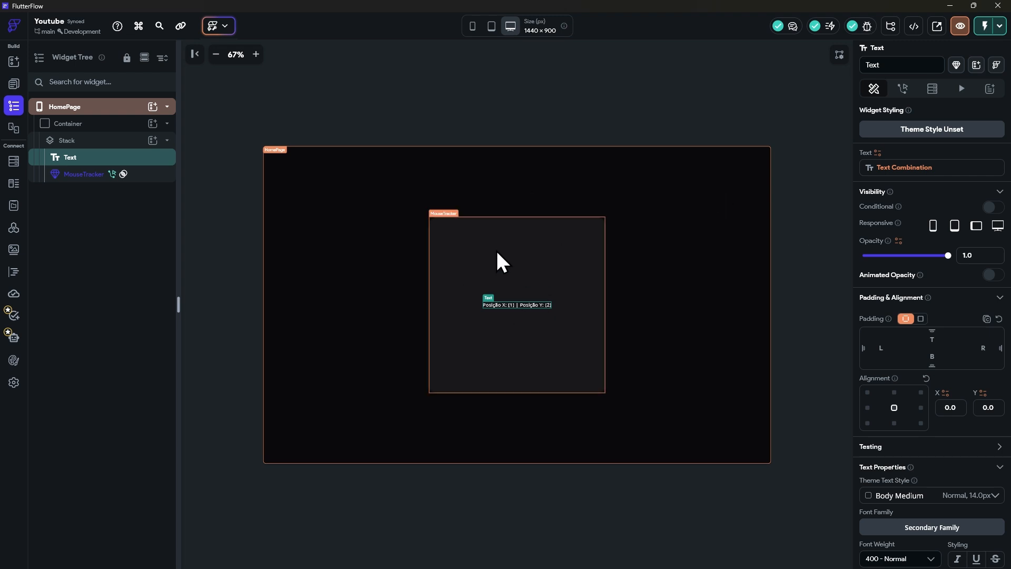
Step: View the MouseTracker custom widget code and run the project in Test Mode to check the displayed mouse coordinates
click(14, 272)
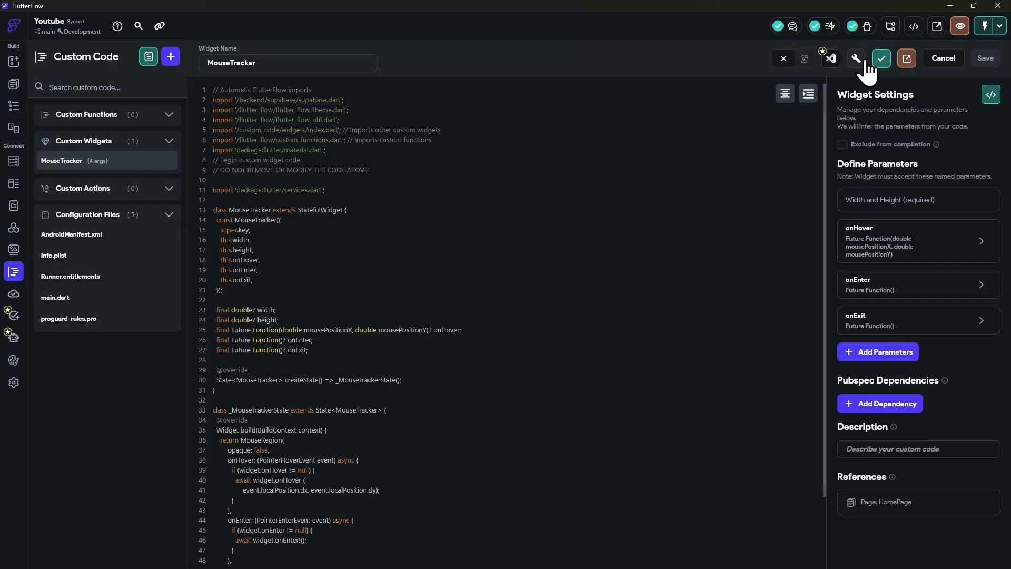
click(986, 27)
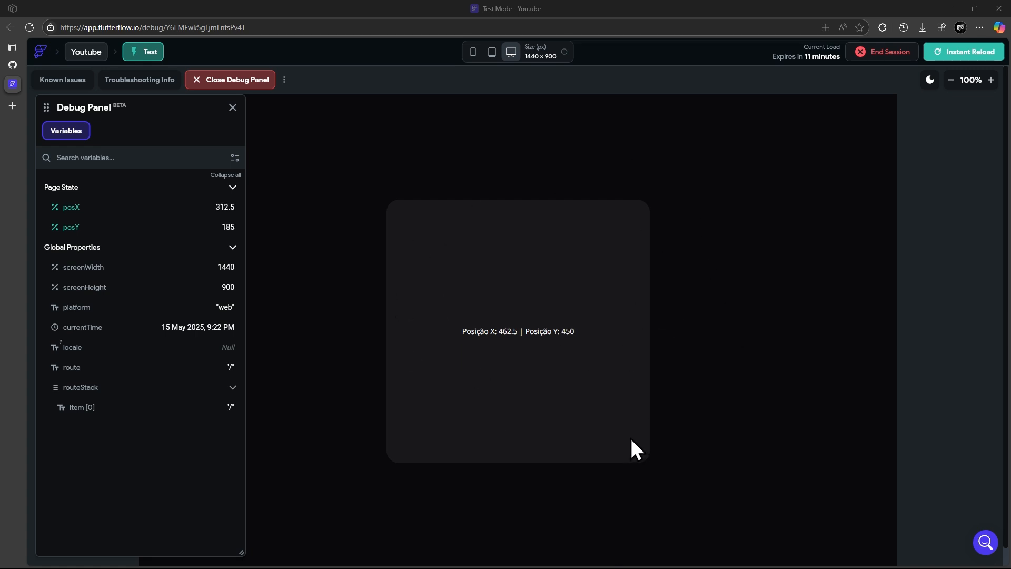
key(alt+Tab)
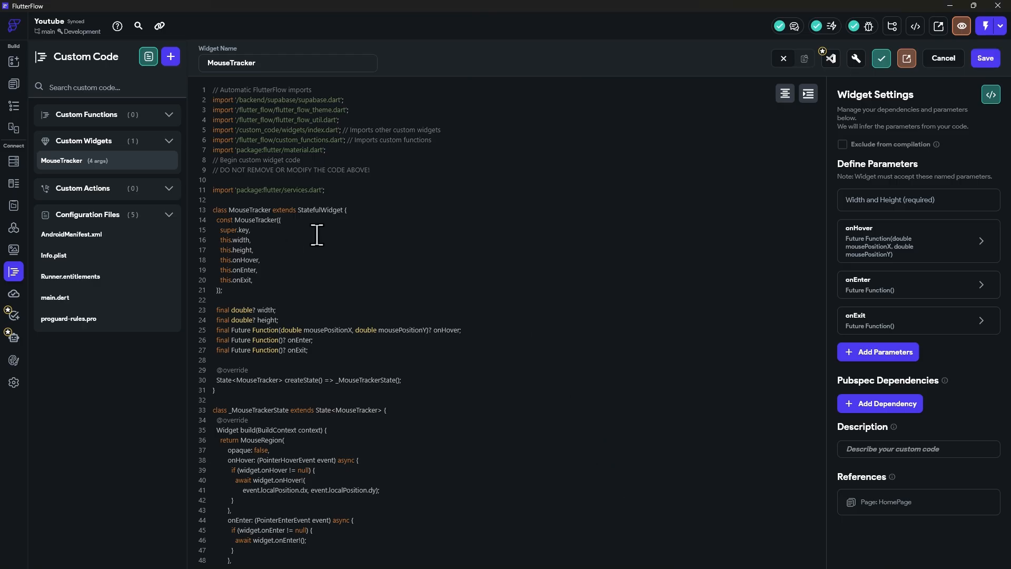
Step: In the widget tree's MouseTracker, add an Update Page State action to the onExit callback
click(14, 106)
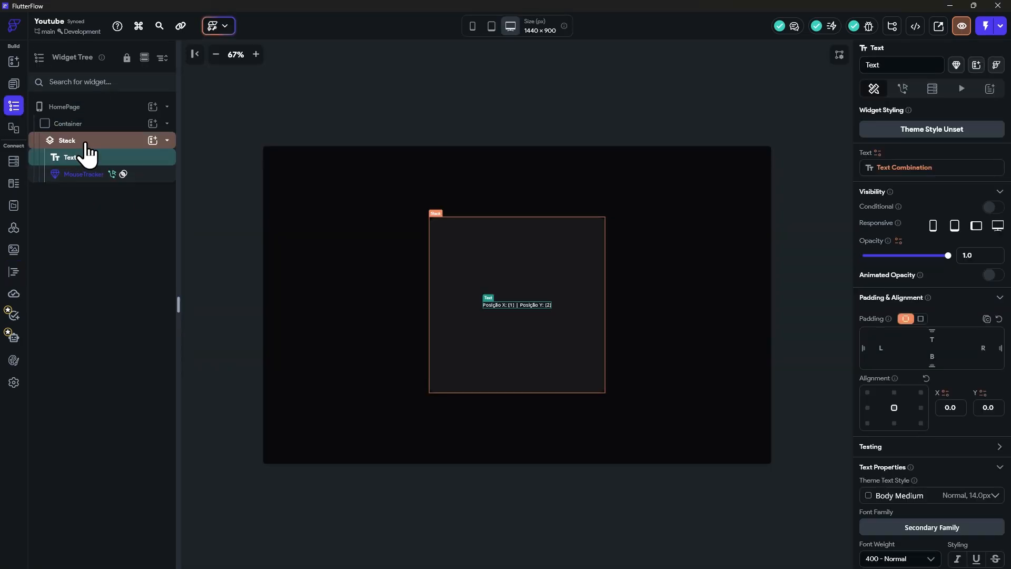
click(84, 174)
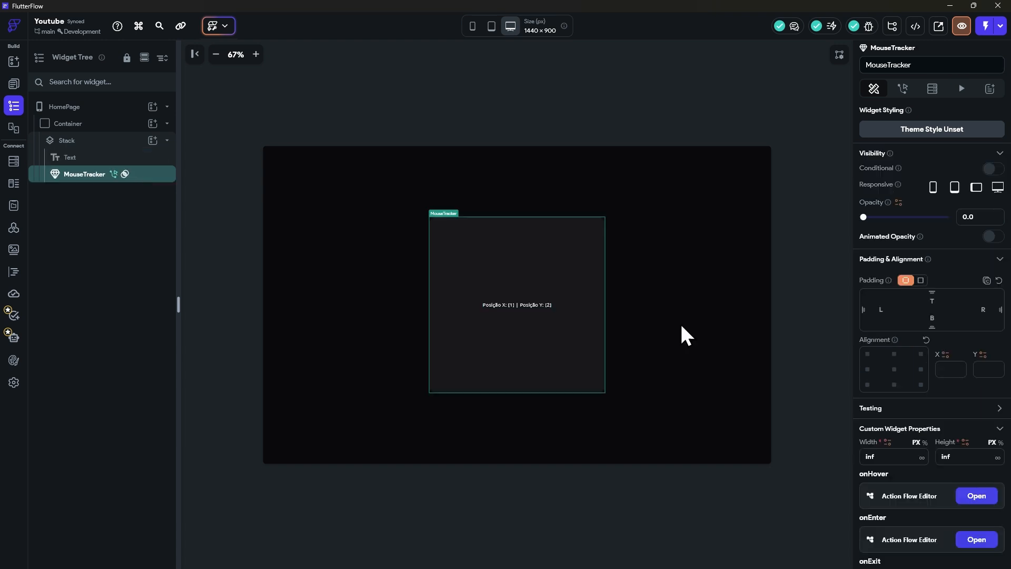
scroll(960, 420, down, 3)
click(972, 426)
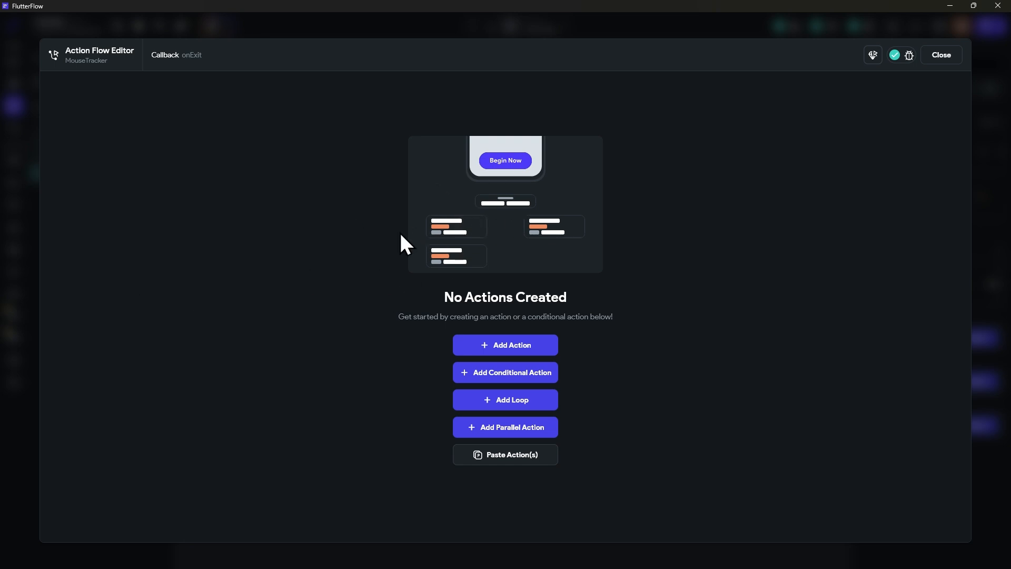
click(507, 348)
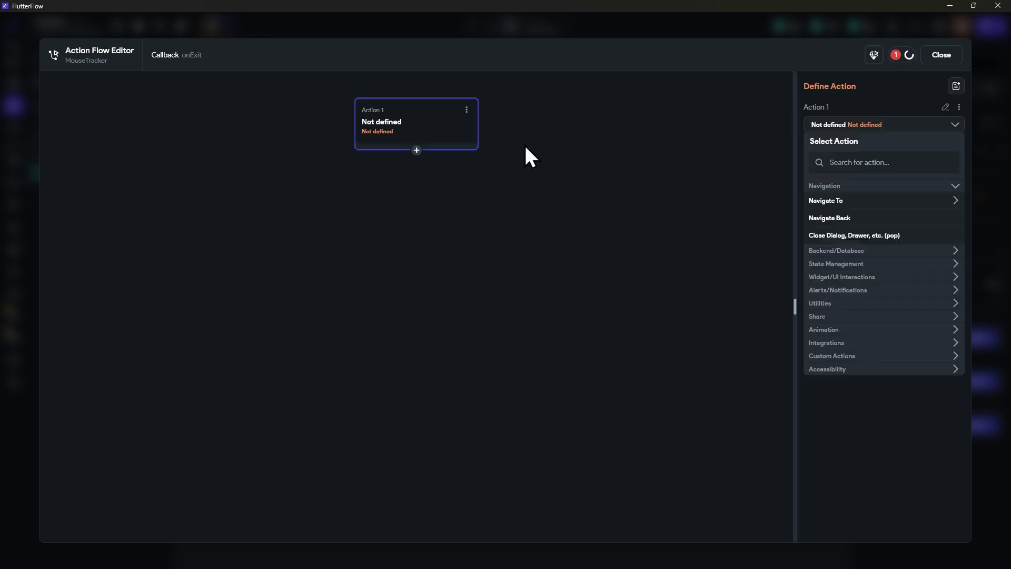
click(860, 163)
text(update)
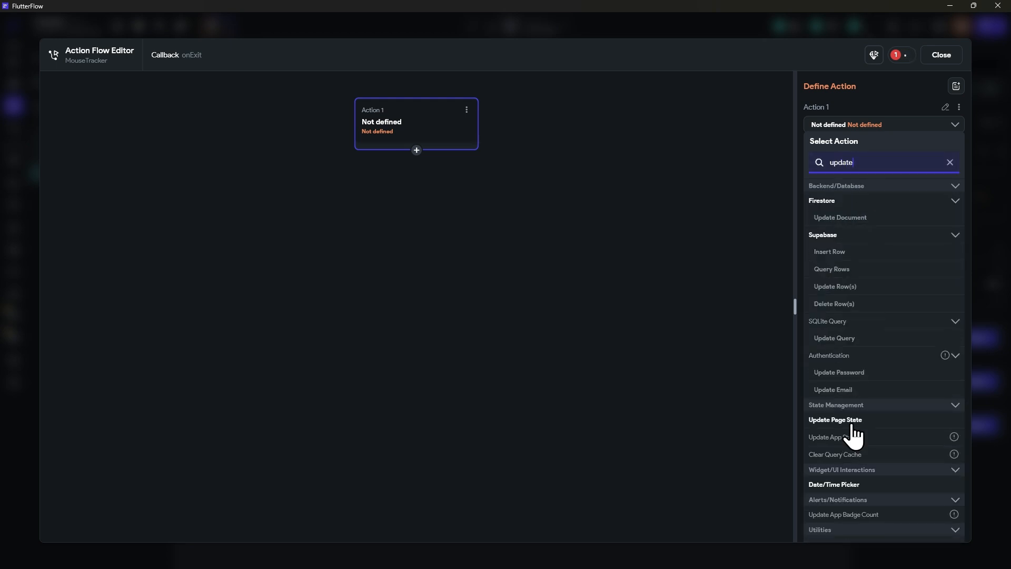
click(854, 424)
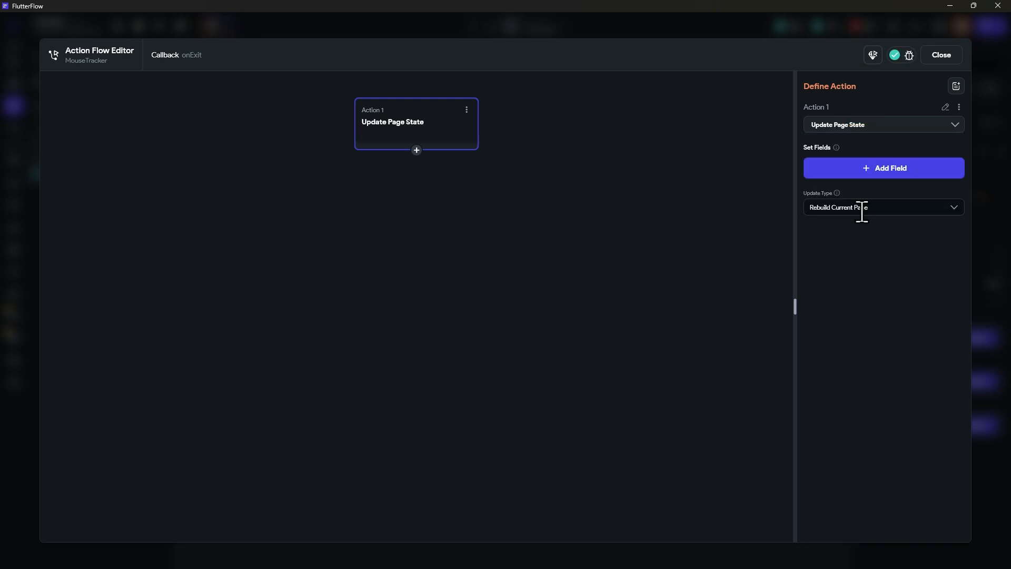
Step: Add posX and posY as fields of the onExit Update Page State action
click(854, 168)
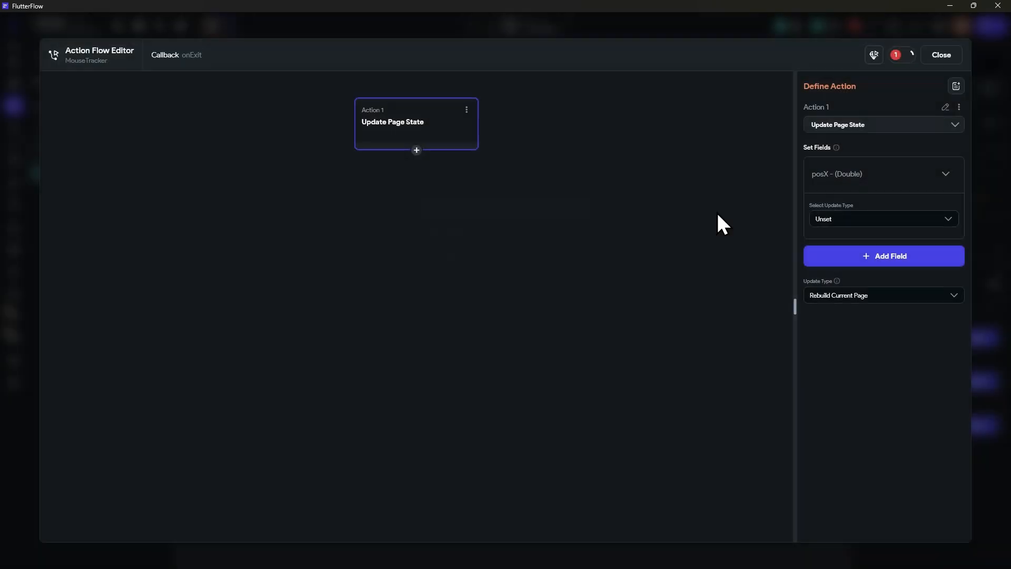
click(880, 258)
click(445, 261)
Step: Set the update type of both posX and posY to Reset Value, close the action flow editor and select HomePage
click(837, 220)
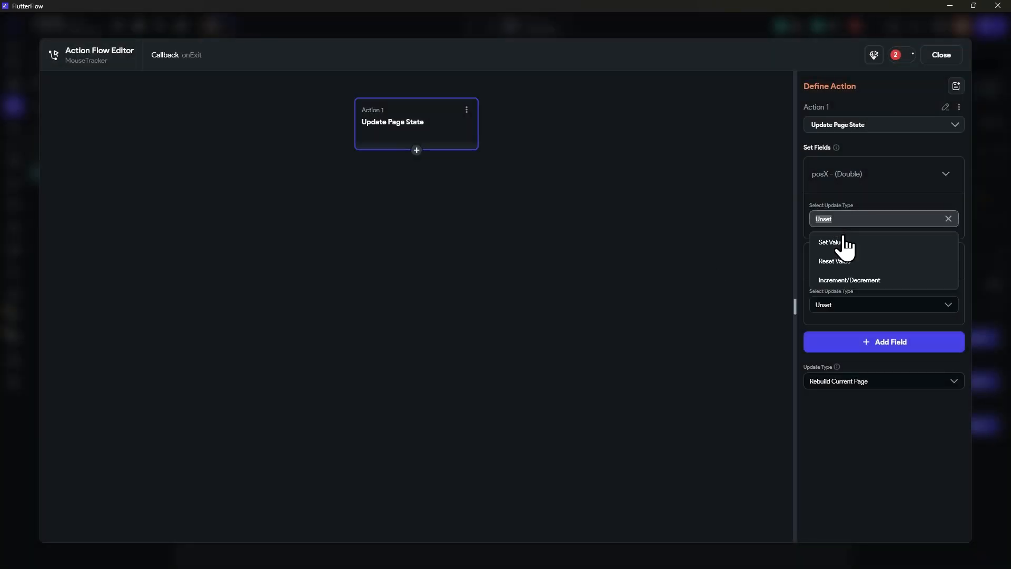
click(841, 262)
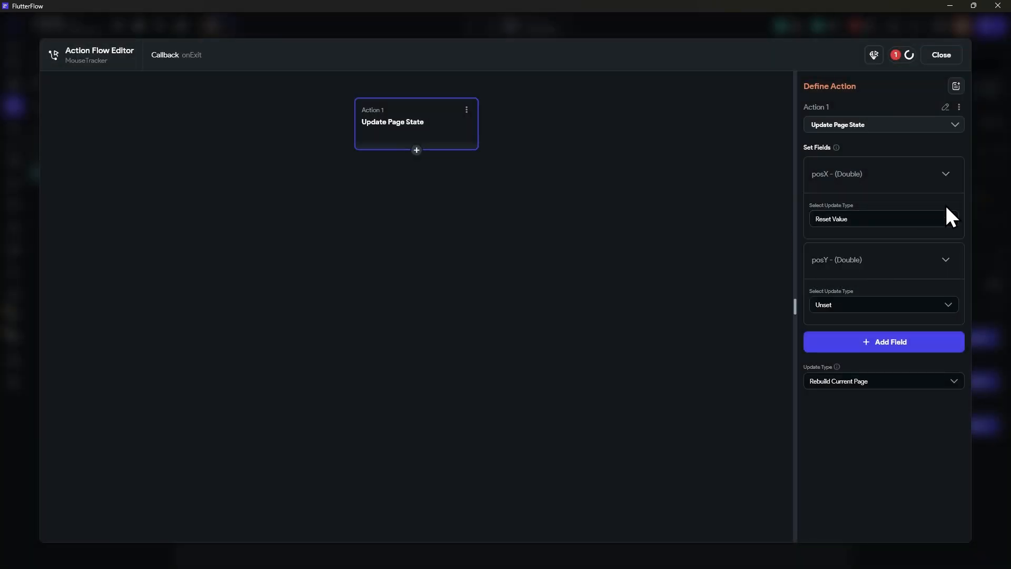
click(852, 305)
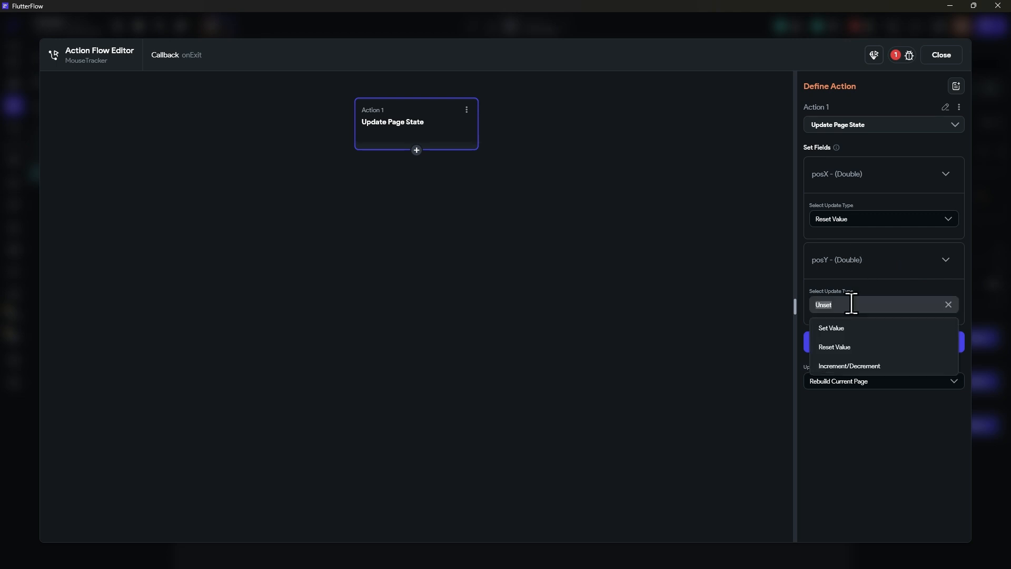
click(835, 346)
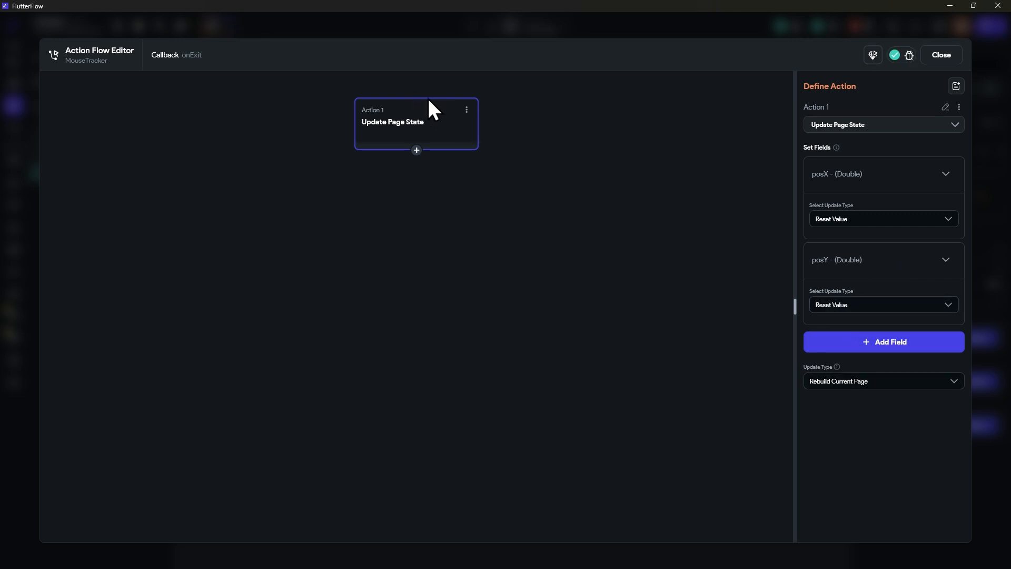
click(939, 56)
click(681, 151)
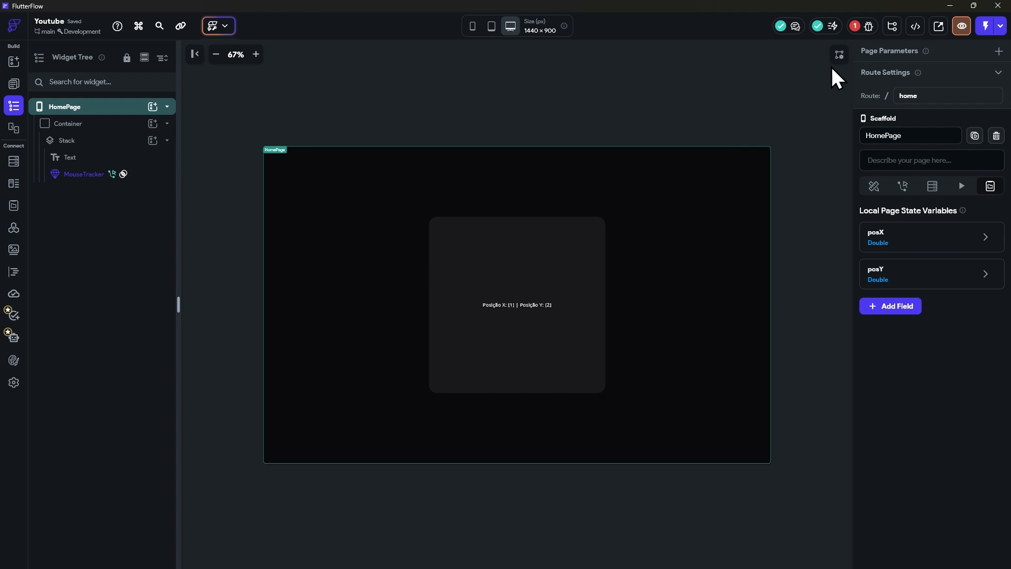
Step: Instantly reload the Test Mode session in the browser to test the onExit reset, and return to FlutterFlow
click(862, 26)
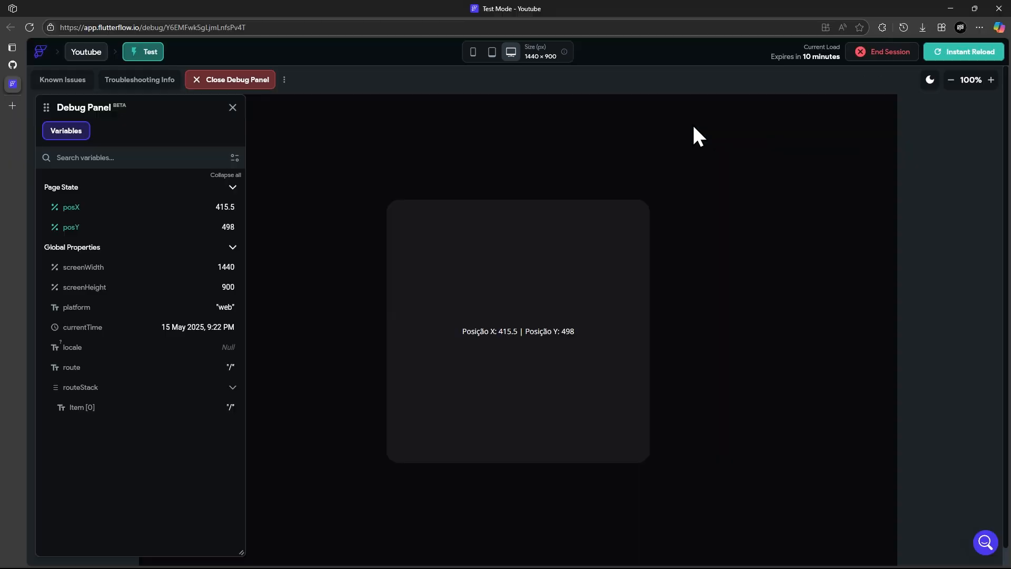
click(959, 53)
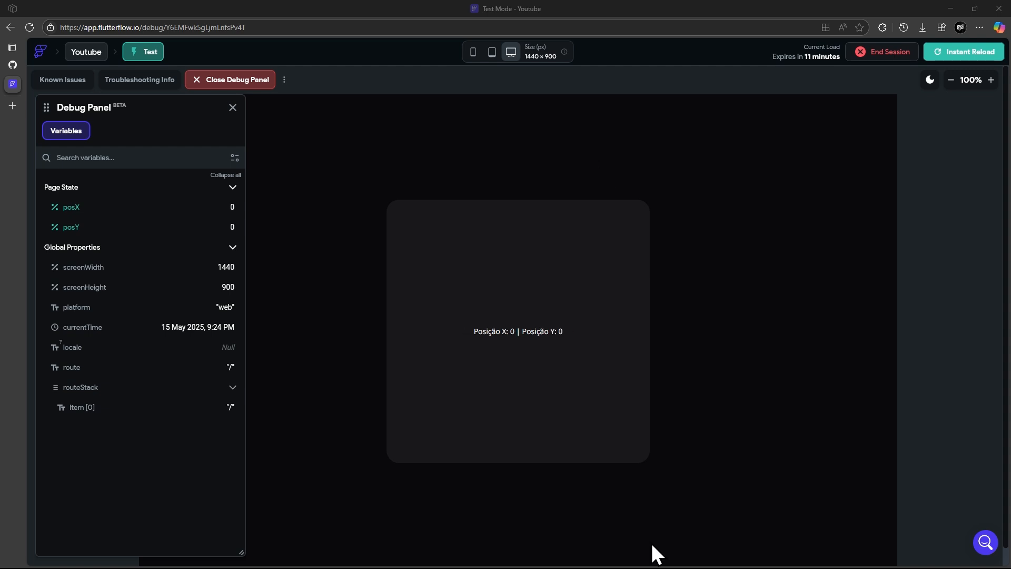
key(super)
click(599, 557)
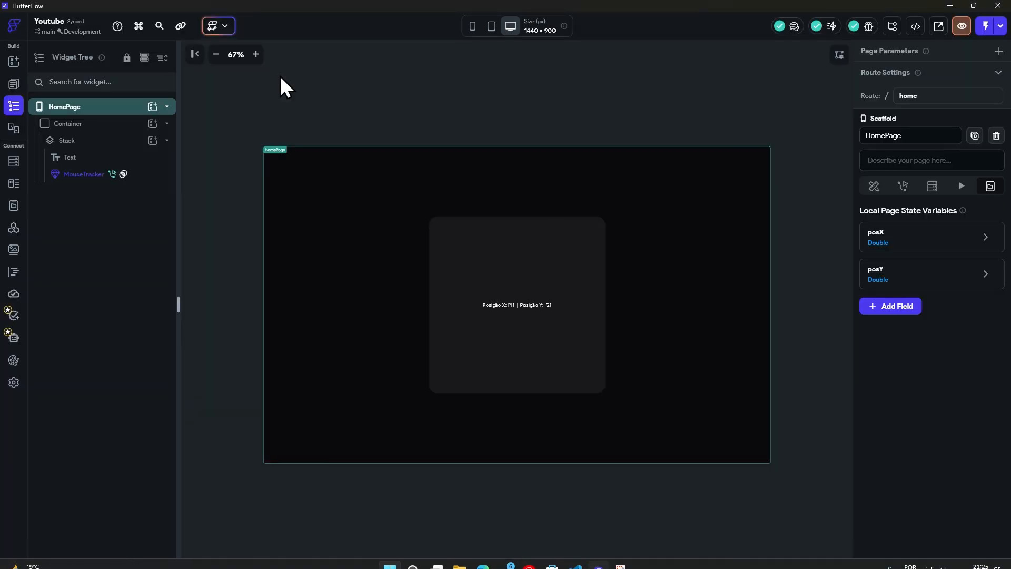
Step: Examine the getTodo API call's definition, its URL, and its response and test settings
click(14, 228)
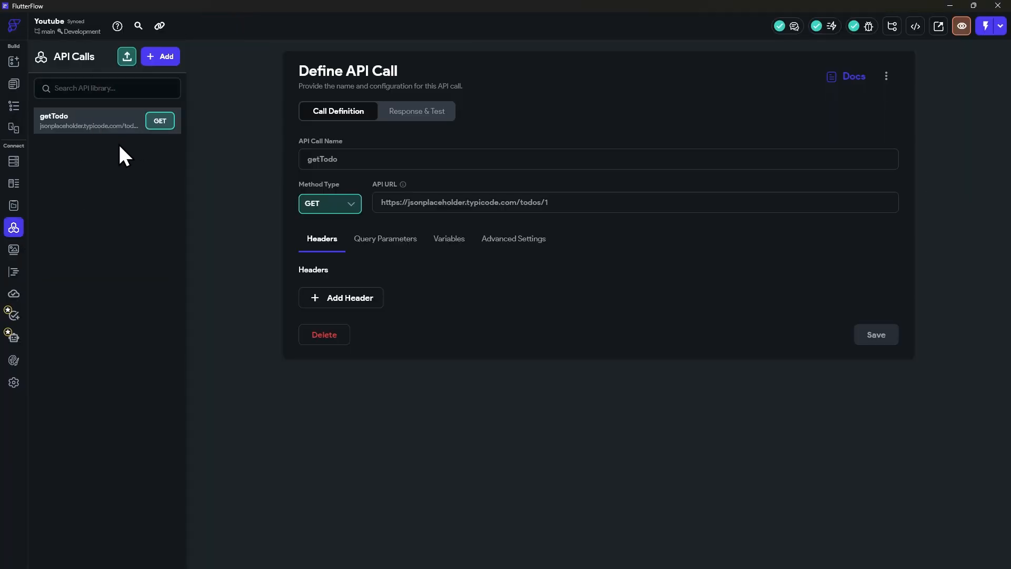
drag(508, 197, 314, 207)
drag(574, 201, 345, 213)
click(412, 117)
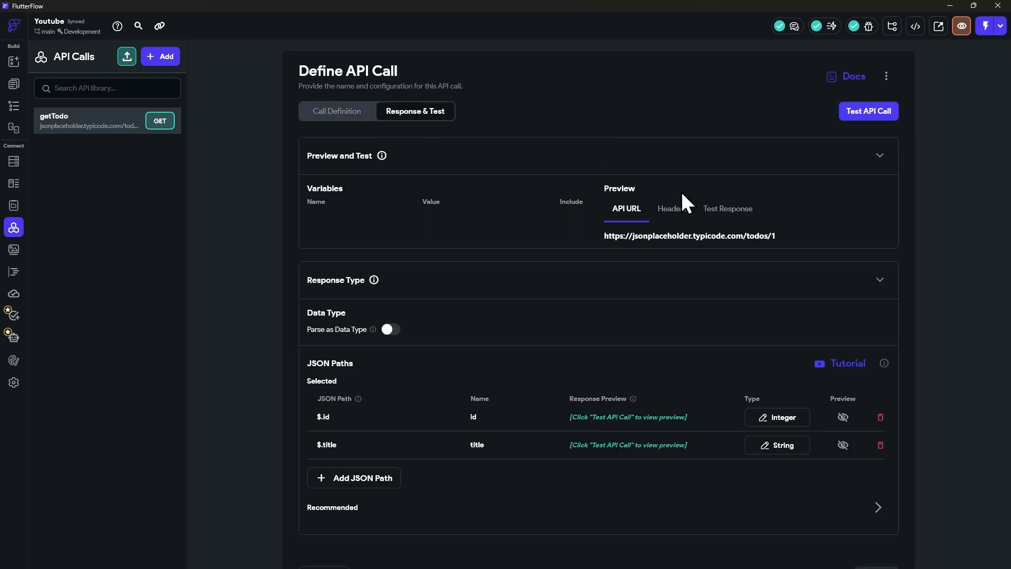
click(323, 117)
Step: Wrap the HomePage's Container in a Column
click(14, 107)
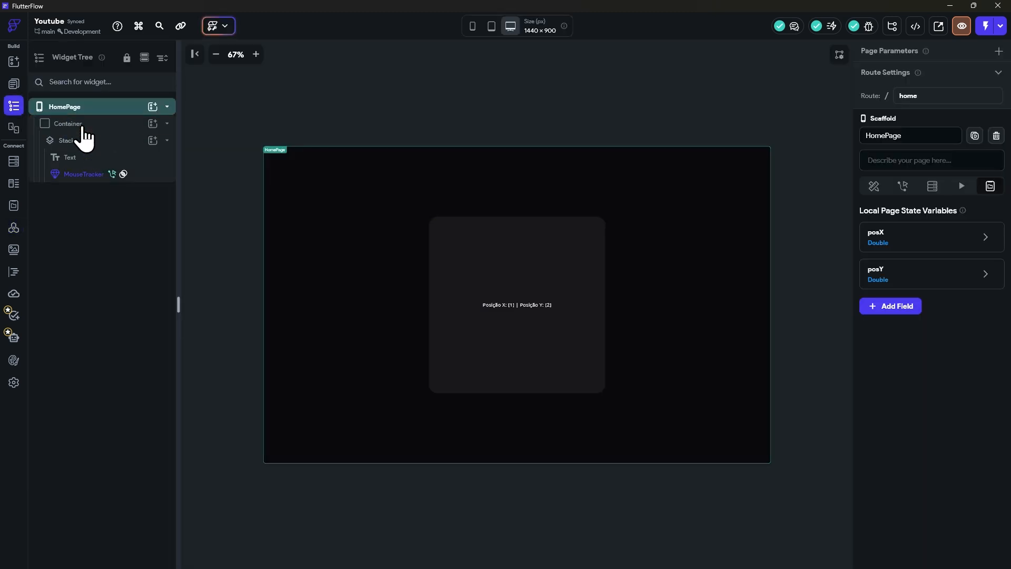
click(79, 125)
right_click(85, 131)
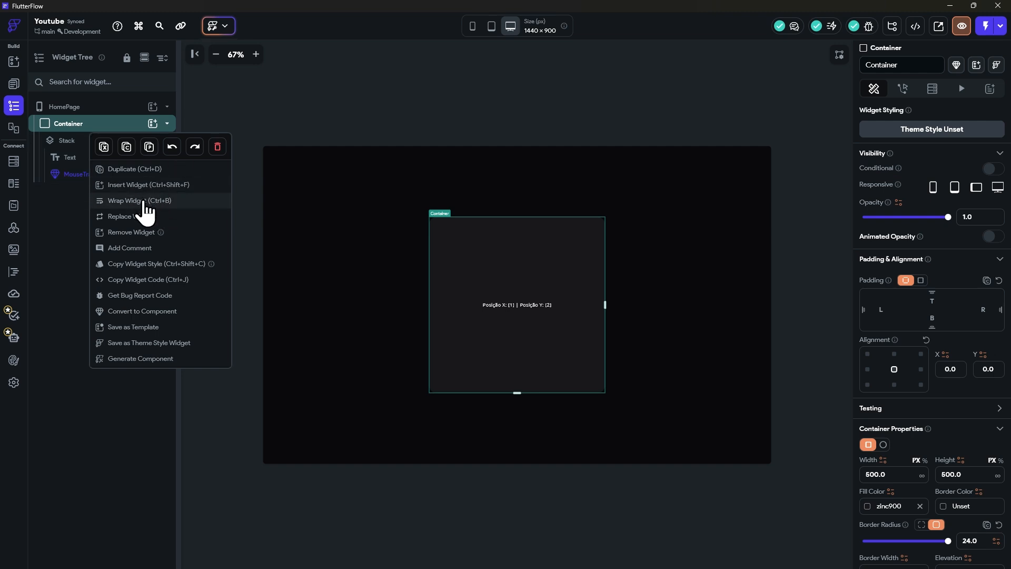
click(149, 200)
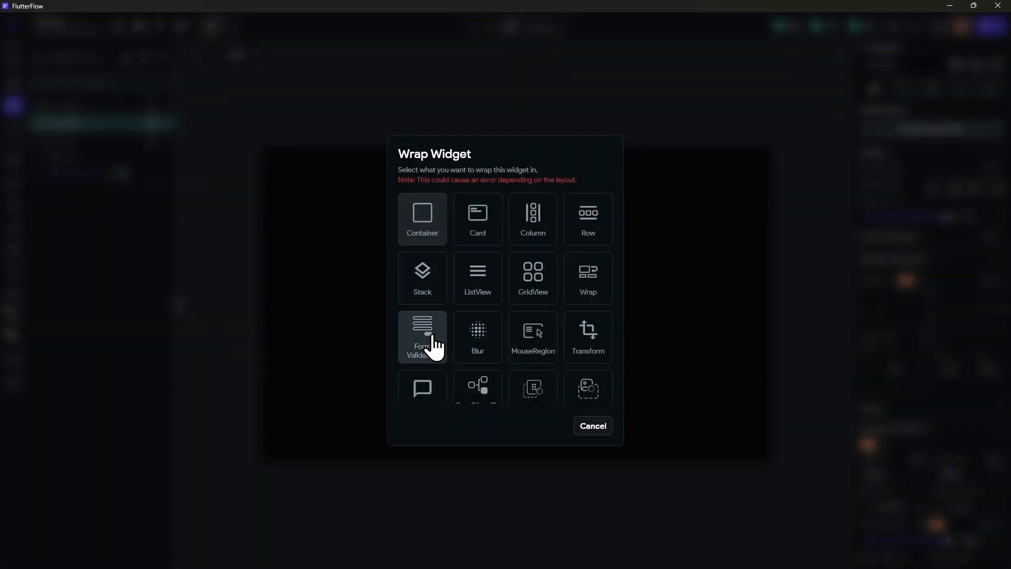
click(534, 218)
Step: Set the new Column's main axis alignment to Center
click(103, 139)
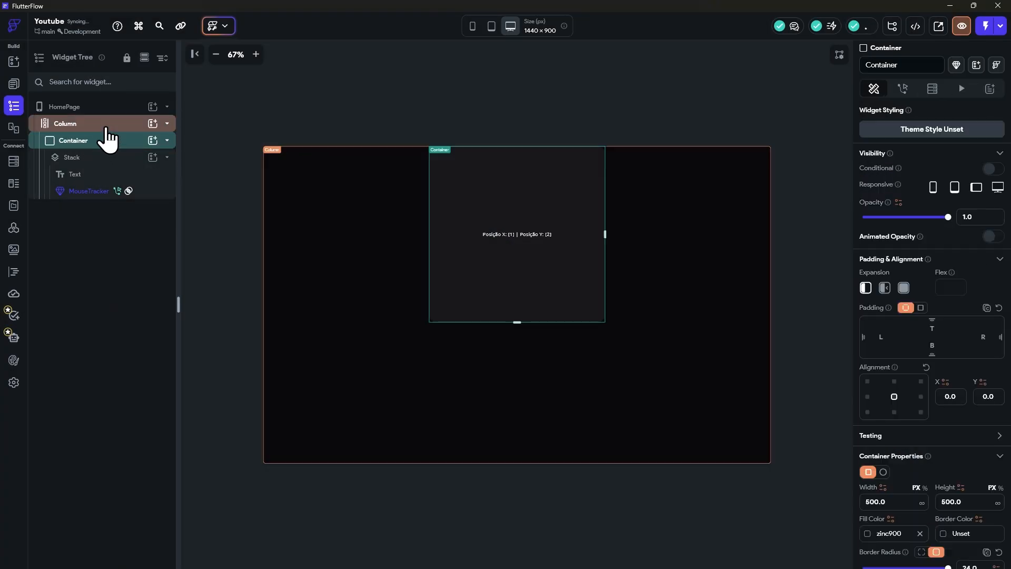
click(101, 126)
click(886, 444)
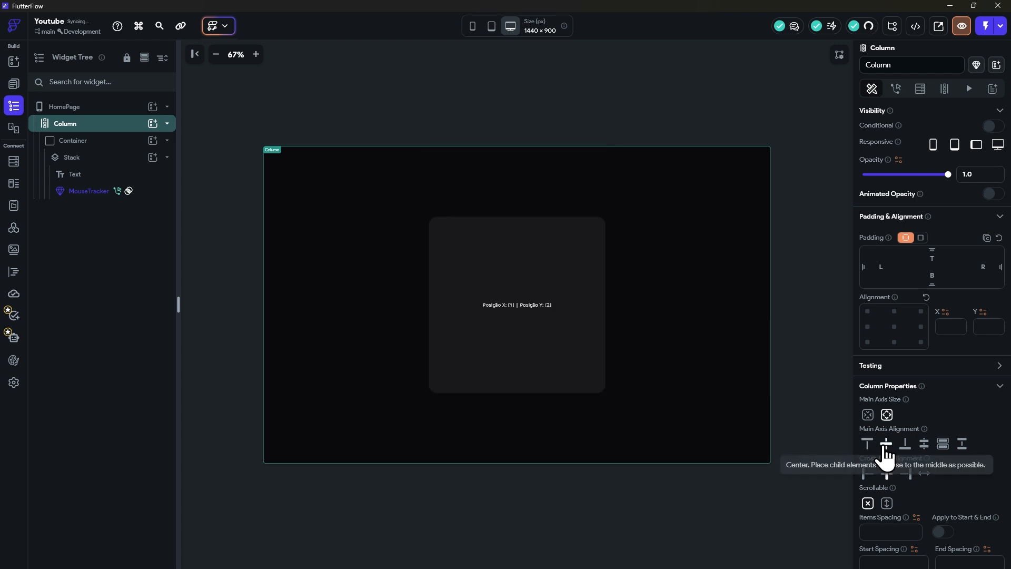
Step: Add a Text widget to the Column and move it above the Container
click(153, 123)
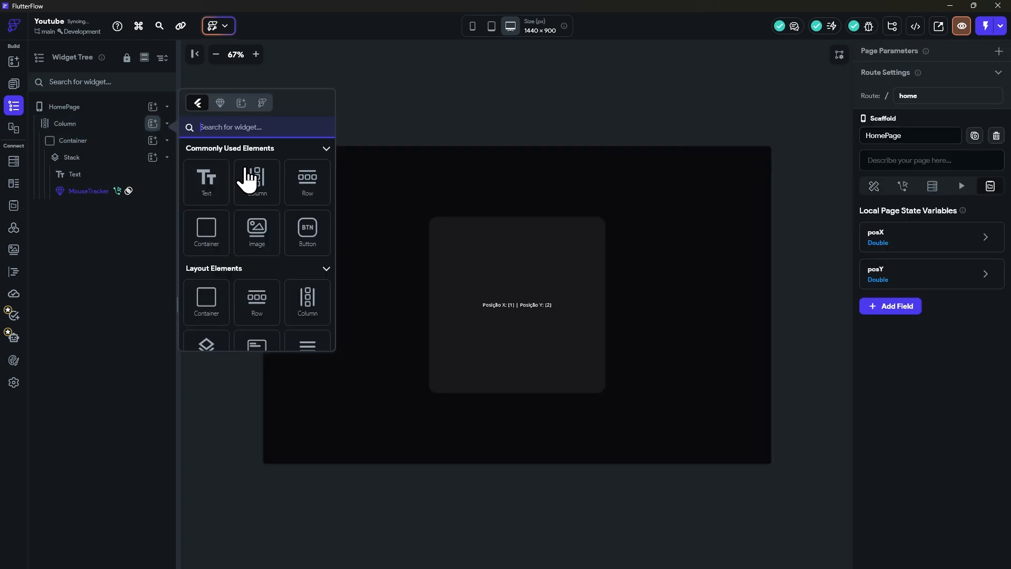
click(208, 178)
drag(78, 210, 71, 133)
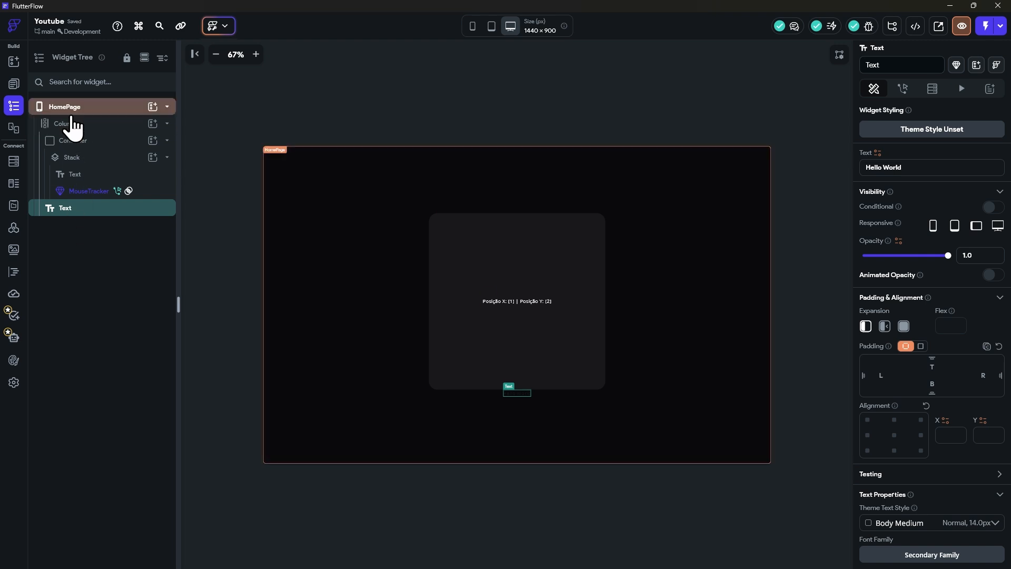
drag(65, 210, 71, 148)
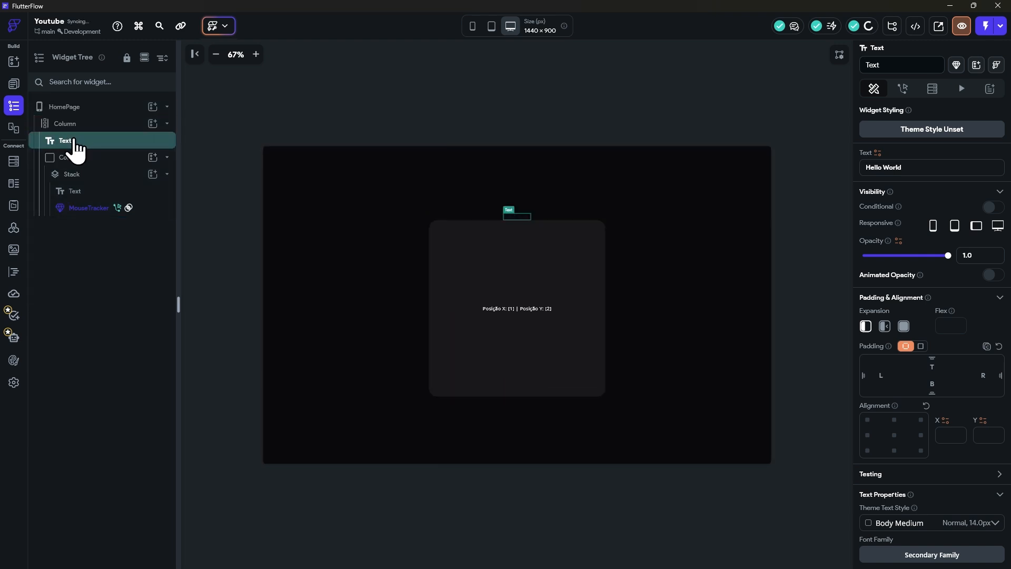
Step: Set the items spacing of the Column that holds the Text and Container to 24
click(106, 126)
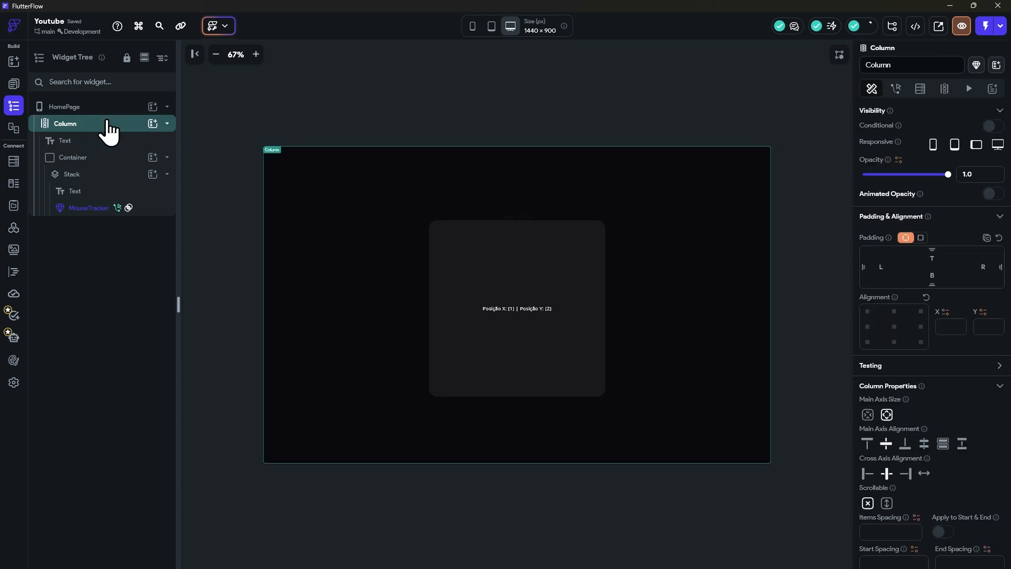
click(886, 529)
text(2)
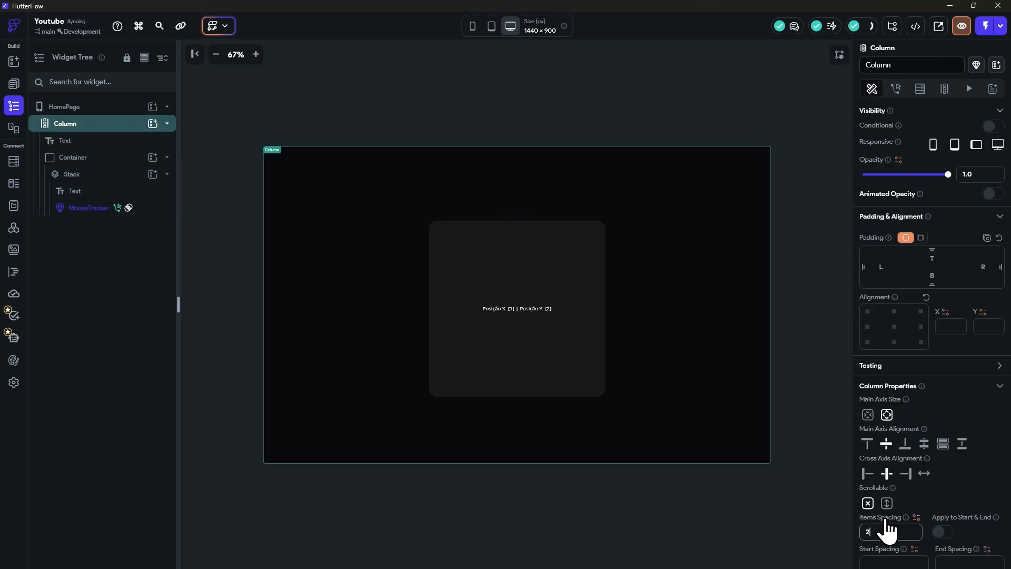
text(4)
Step: Set the text color of the Hello World text above the Container to the Primary Background theme color
click(510, 211)
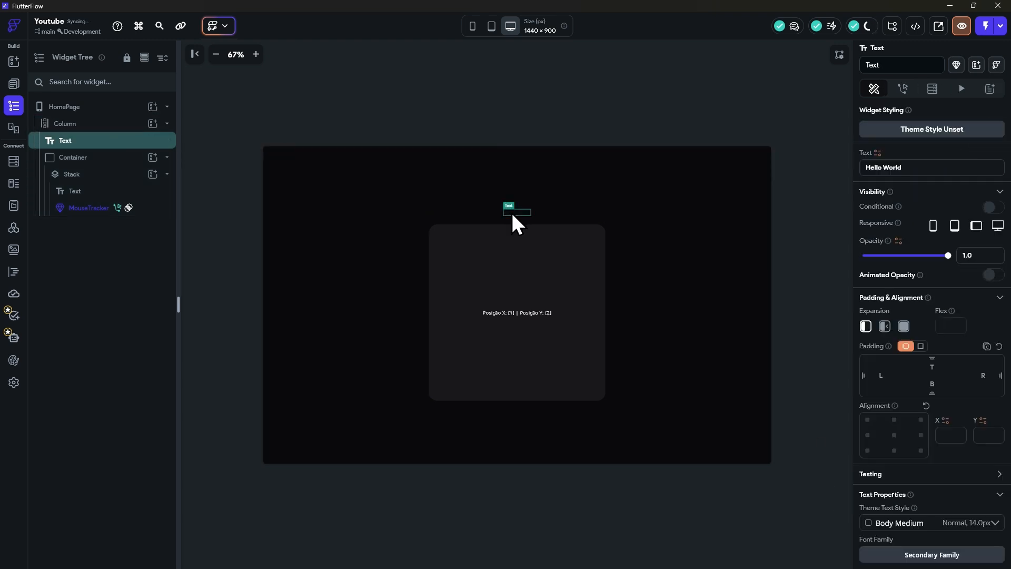
scroll(932, 463, down, 3)
click(943, 461)
text(\)
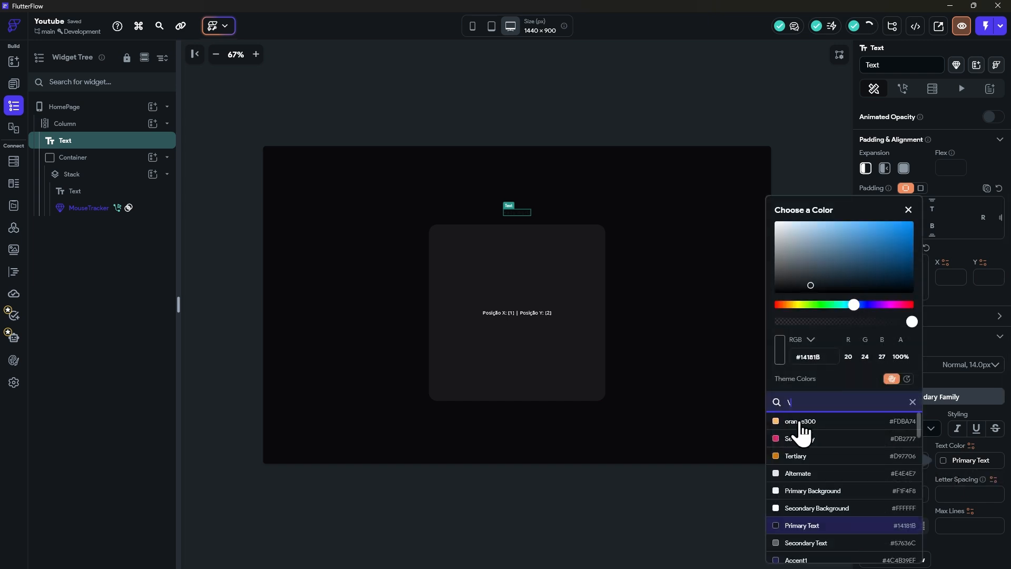
click(812, 494)
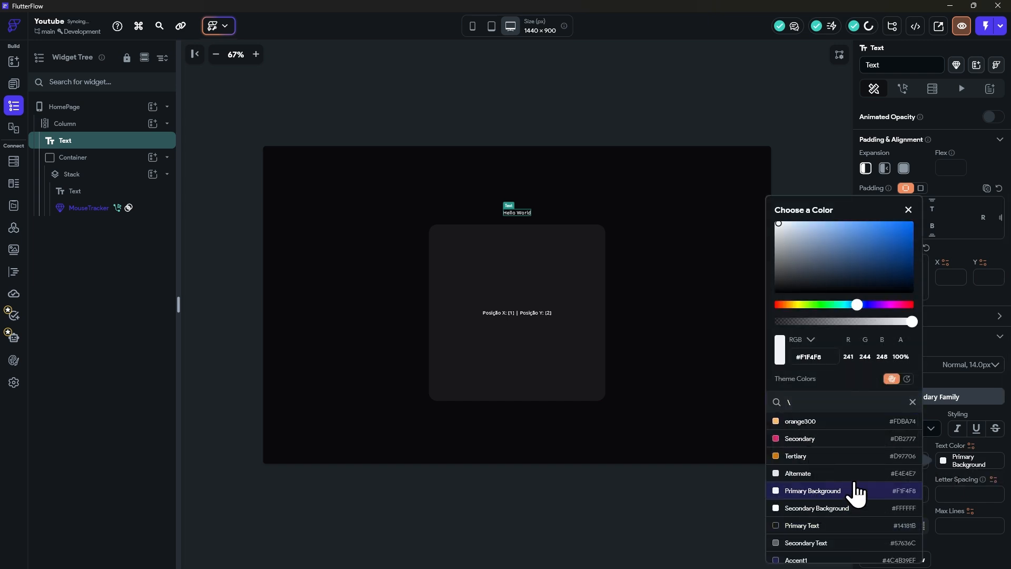
click(970, 485)
scroll(943, 337, up, 3)
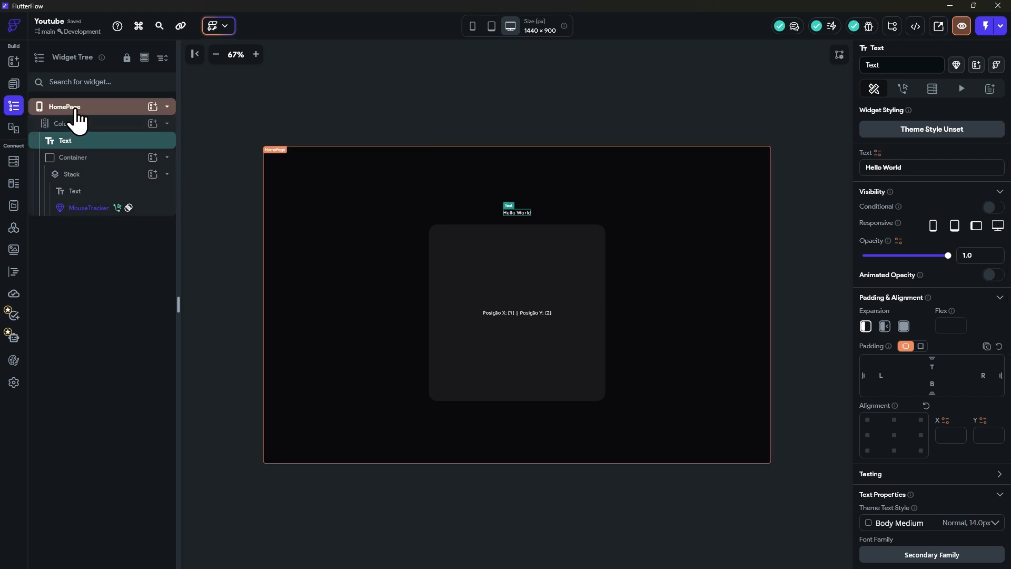
Step: Add a backend query to HomePage that uses the getTodo API call
click(74, 107)
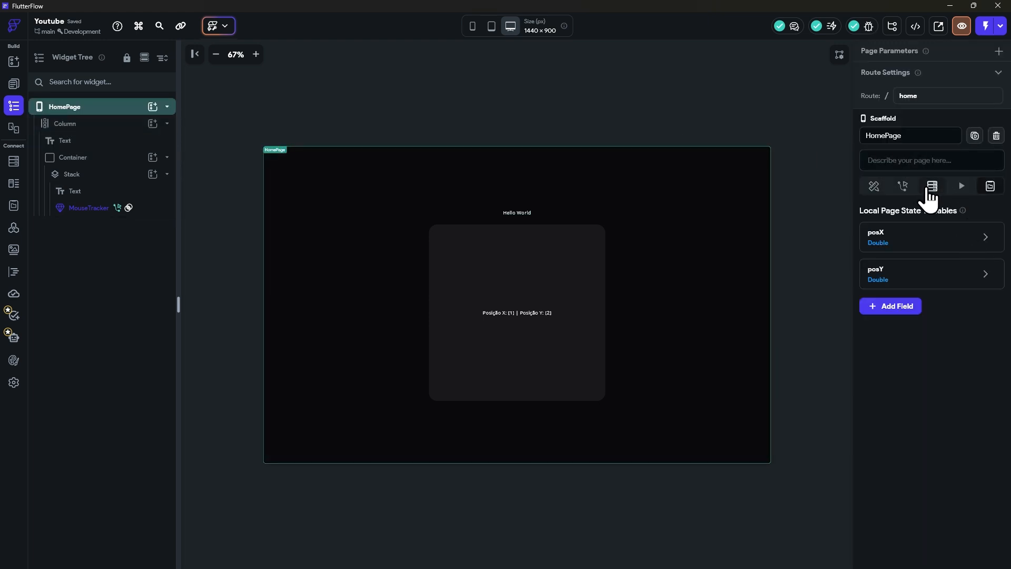
click(930, 188)
click(936, 215)
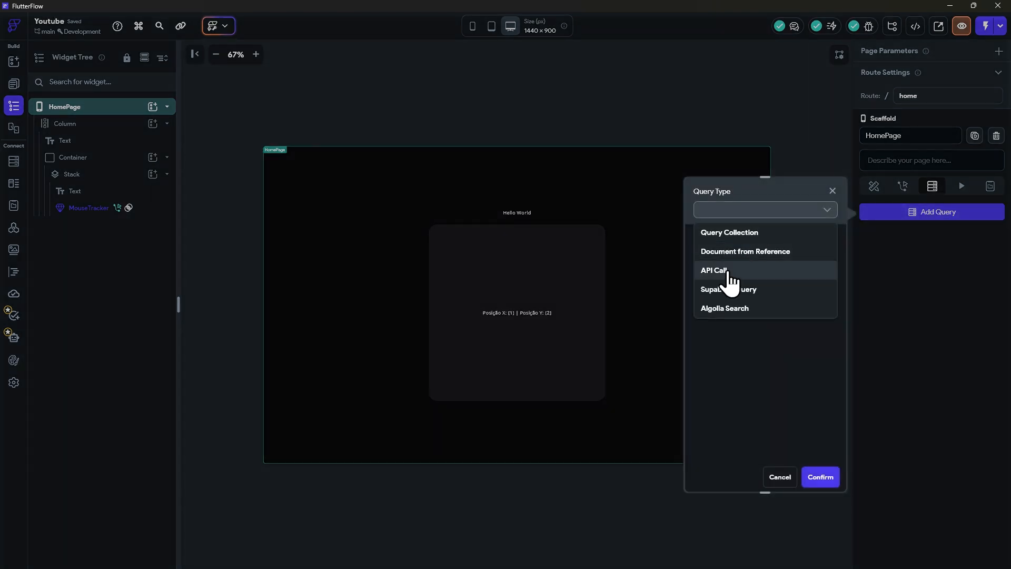
click(730, 271)
click(740, 252)
click(725, 276)
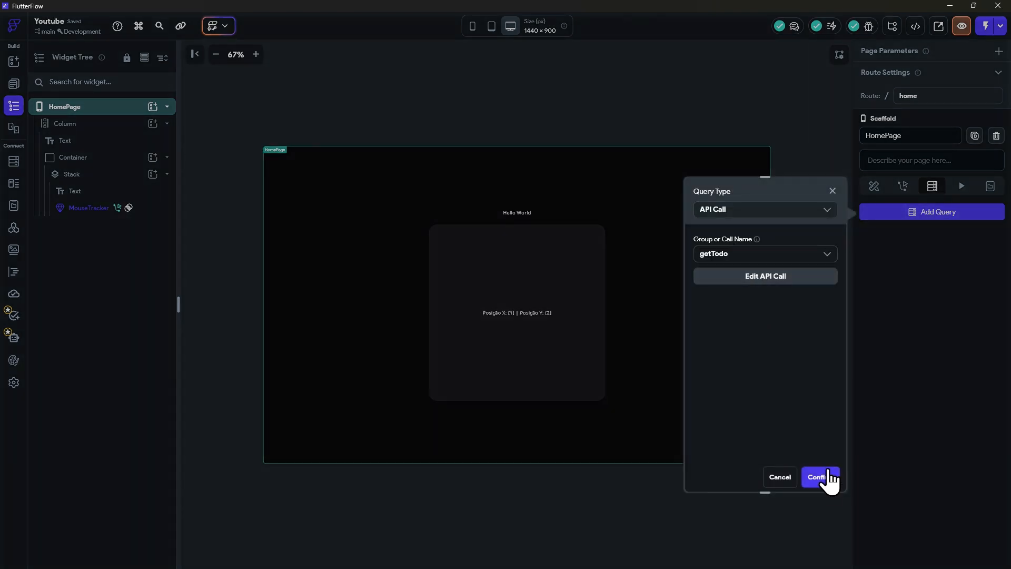
click(822, 477)
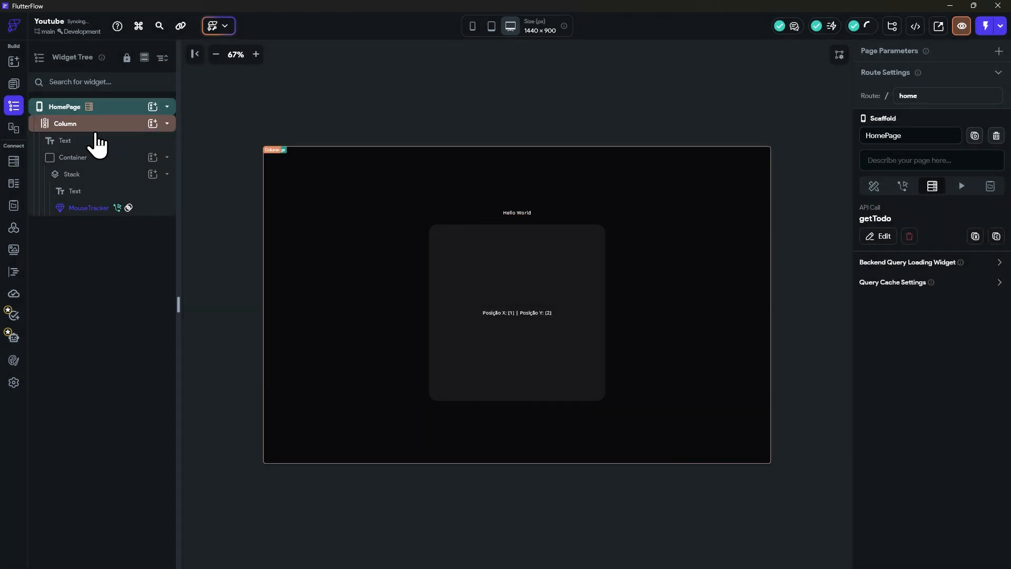
Step: Bind the Text above the Container to the getTodo response with the Raw Body Text option
click(71, 141)
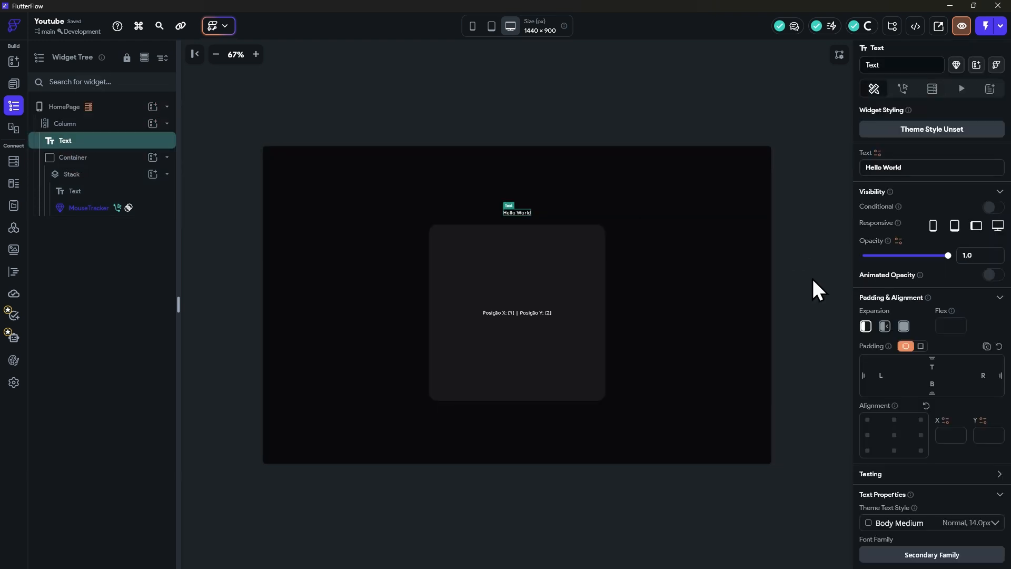
click(877, 153)
click(736, 238)
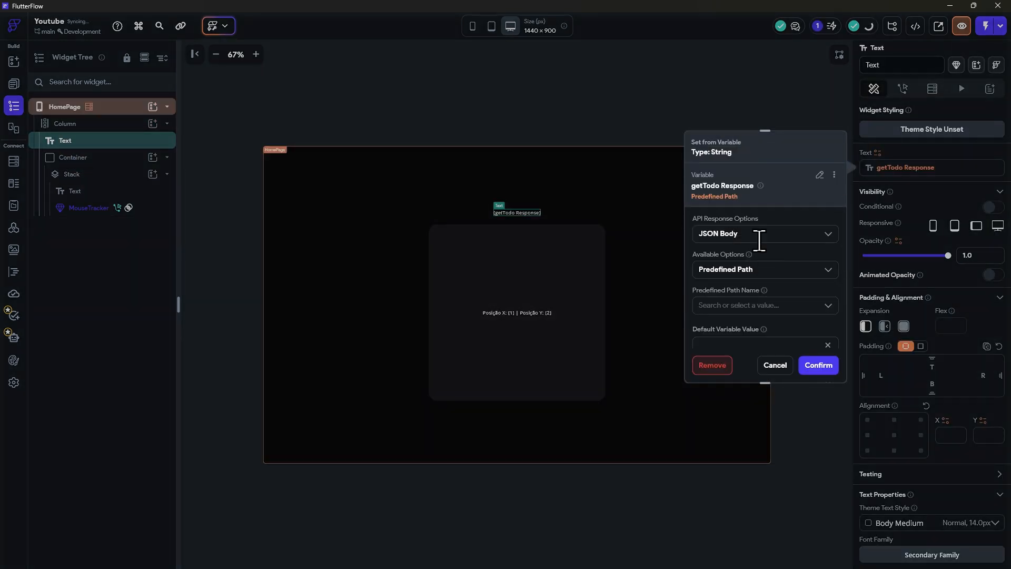
click(727, 232)
scroll(754, 337, down, 1)
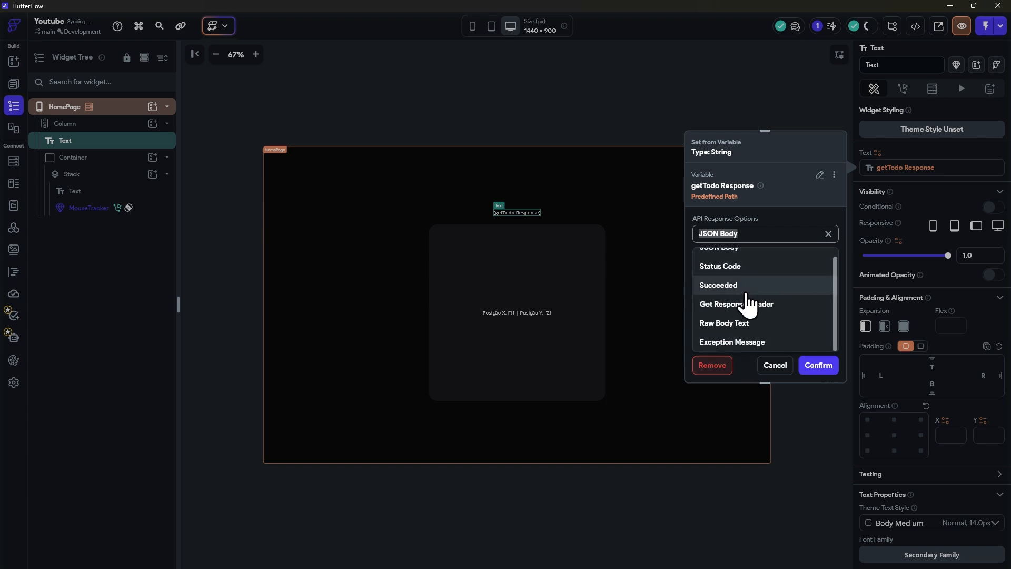
click(727, 328)
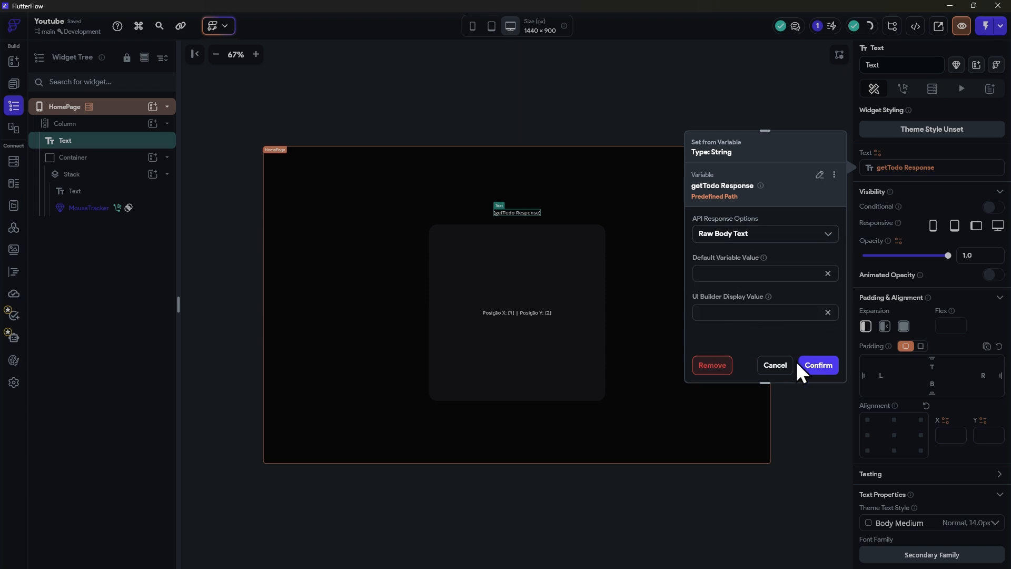
click(819, 365)
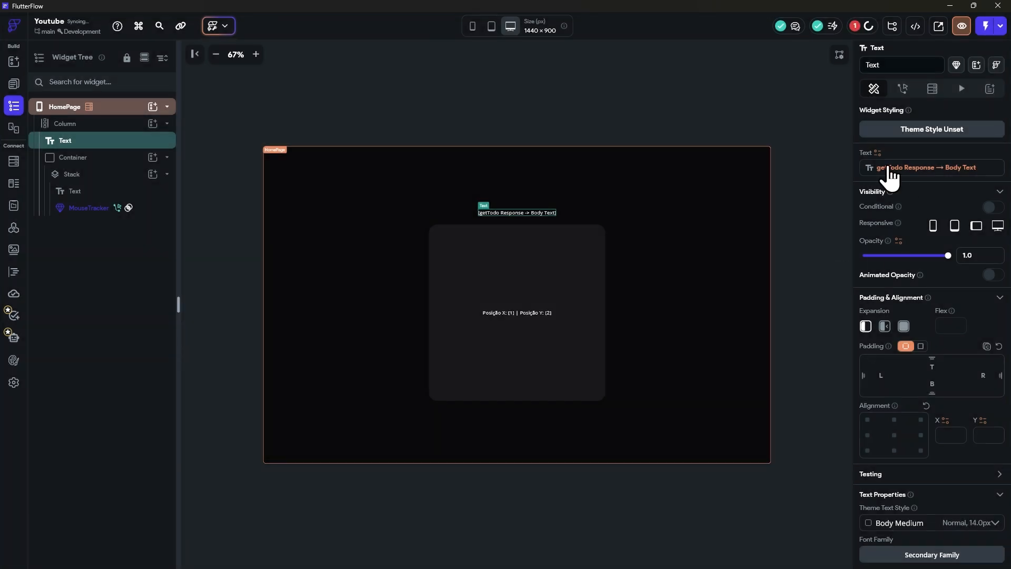
click(428, 97)
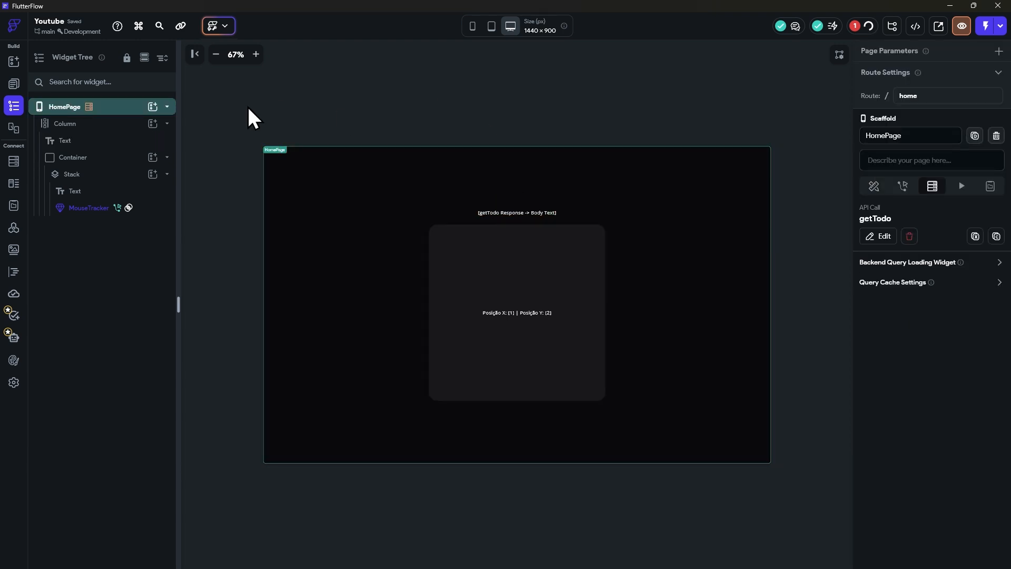
click(453, 116)
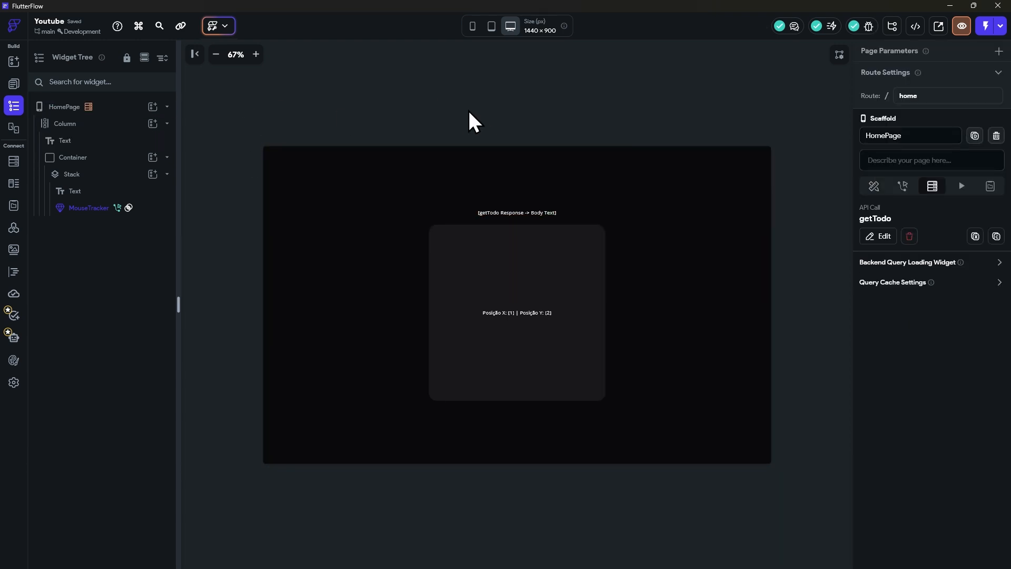
Step: Switch to the Test Mode session in the Edge browser and reload the app with Instant Reload
key(alt+Tab)
key(Tab)
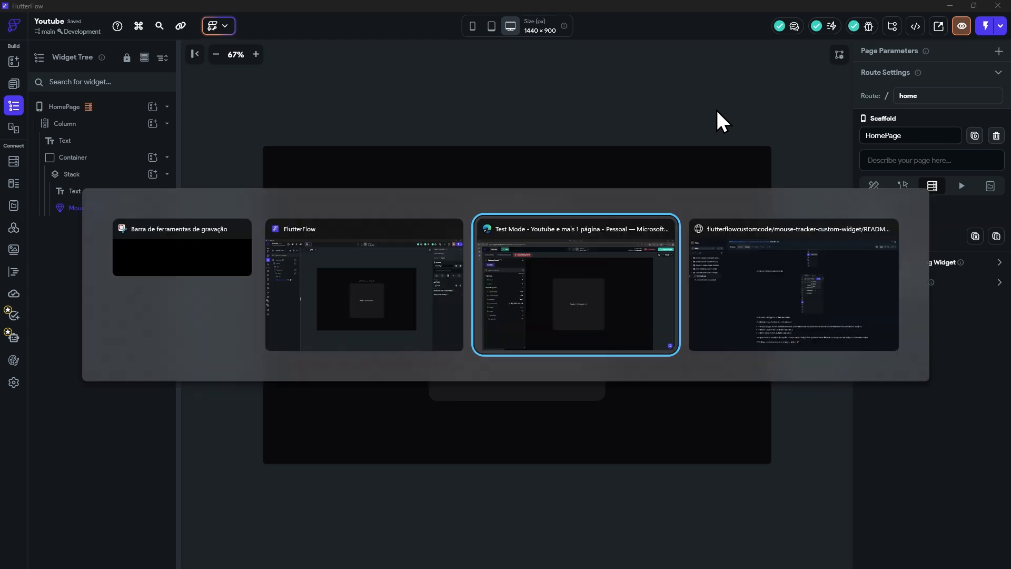
click(956, 59)
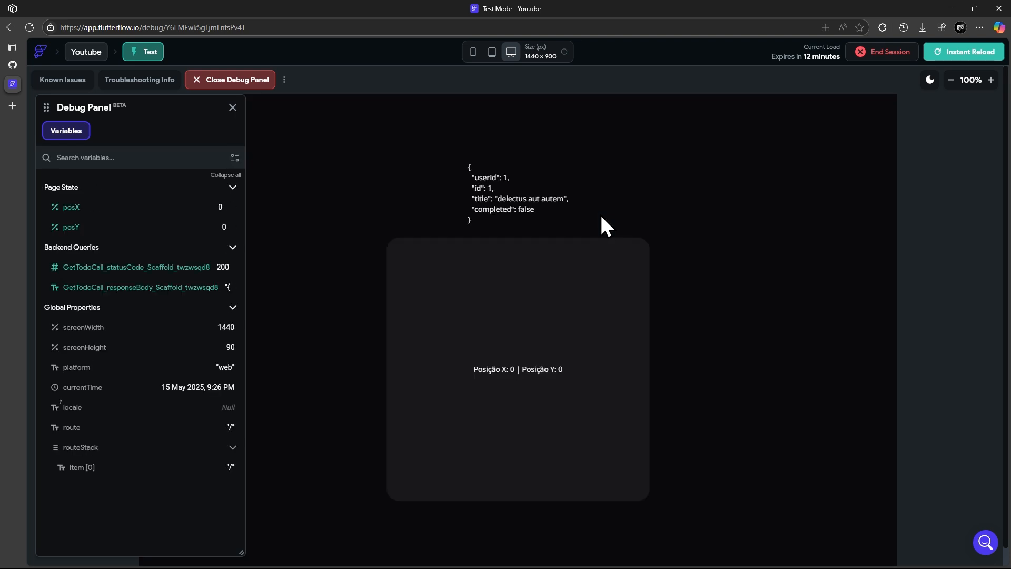
Step: Inspect the test page with the browser's DevTools and show its network activity
right_click(690, 296)
click(739, 287)
click(505, 167)
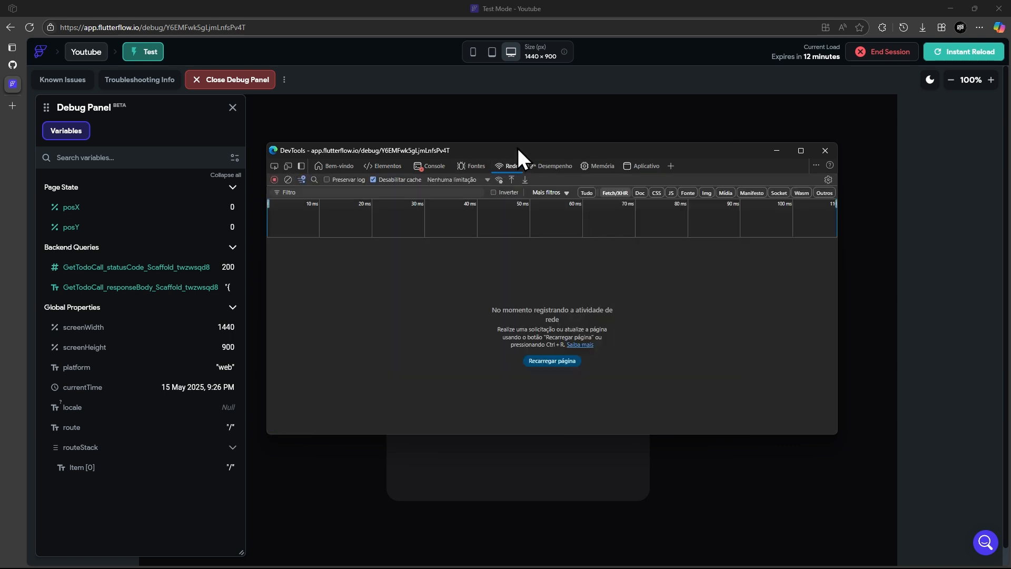
drag(518, 148, 554, 141)
drag(306, 137, 442, 148)
click(685, 171)
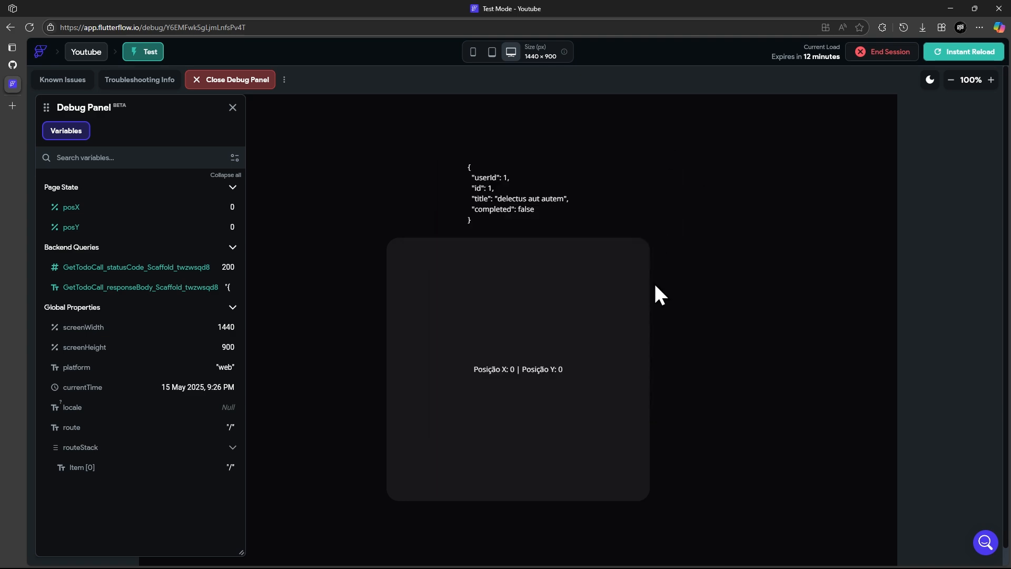
Step: Bring the DevTools window back beside the app preview and preview the response of a recorded API request
key(super)
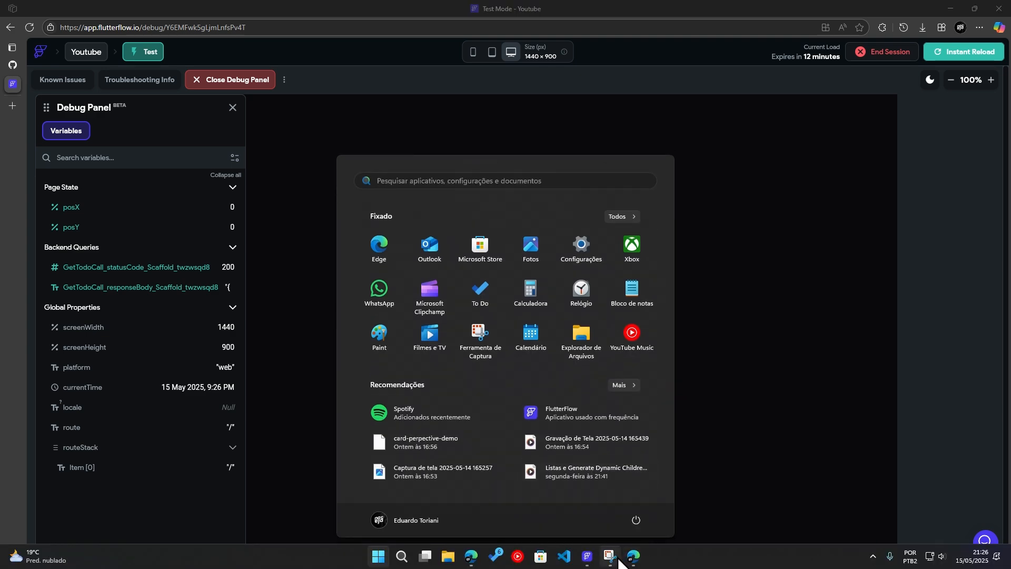
click(635, 557)
drag(687, 152, 788, 138)
click(572, 256)
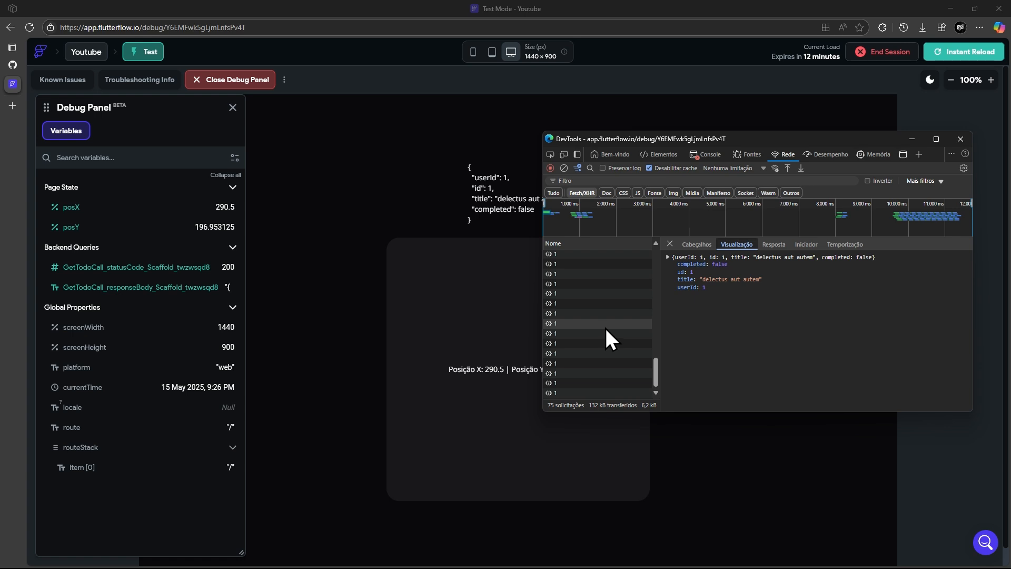
Step: Examine the requests recorded while the mouse moves over the Container, and close DevTools
drag(699, 141, 744, 137)
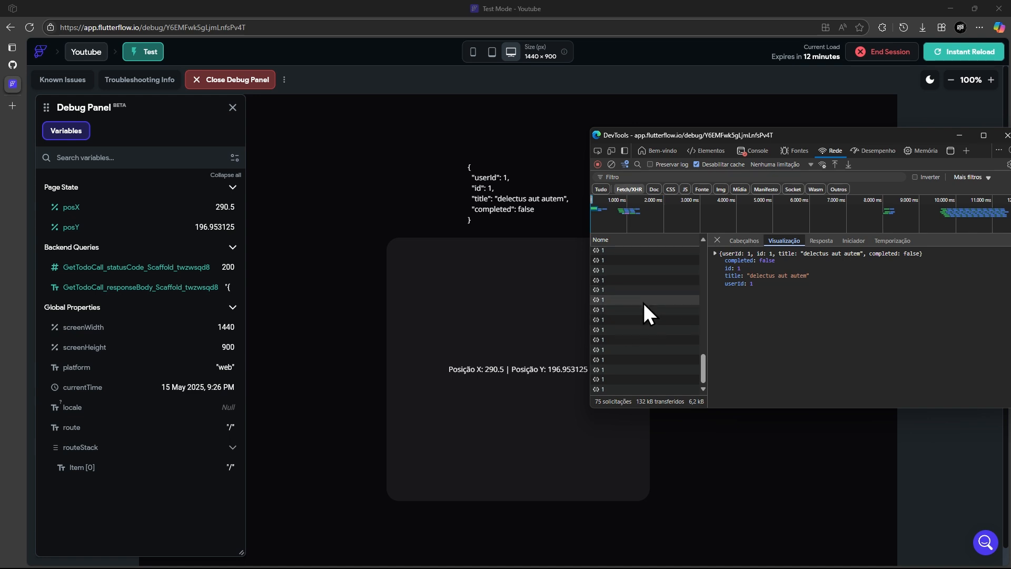
scroll(603, 305, up, 5)
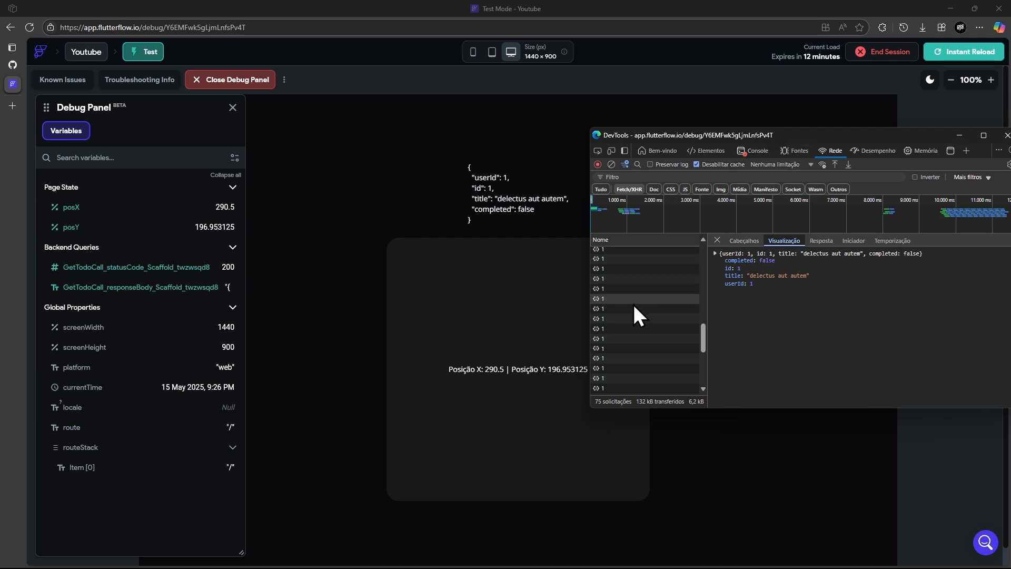
scroll(627, 314, down, 5)
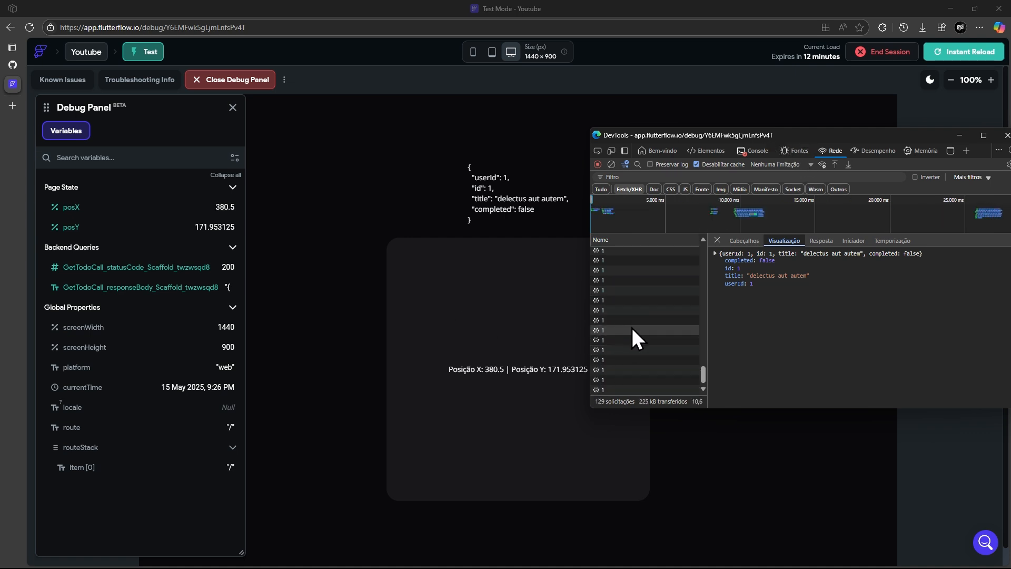
scroll(632, 316, up, 4)
scroll(646, 305, up, 3)
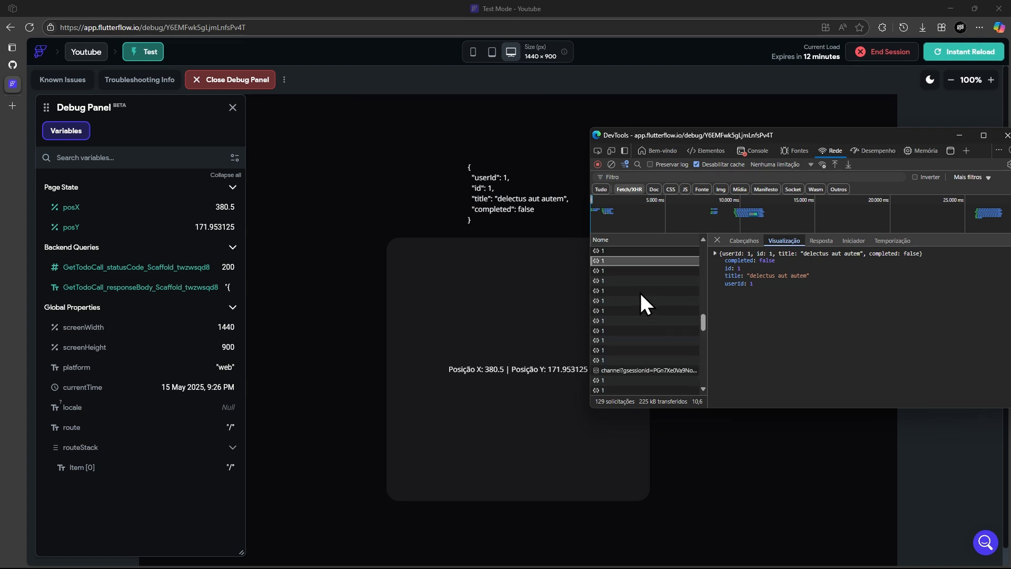
drag(743, 136, 549, 101)
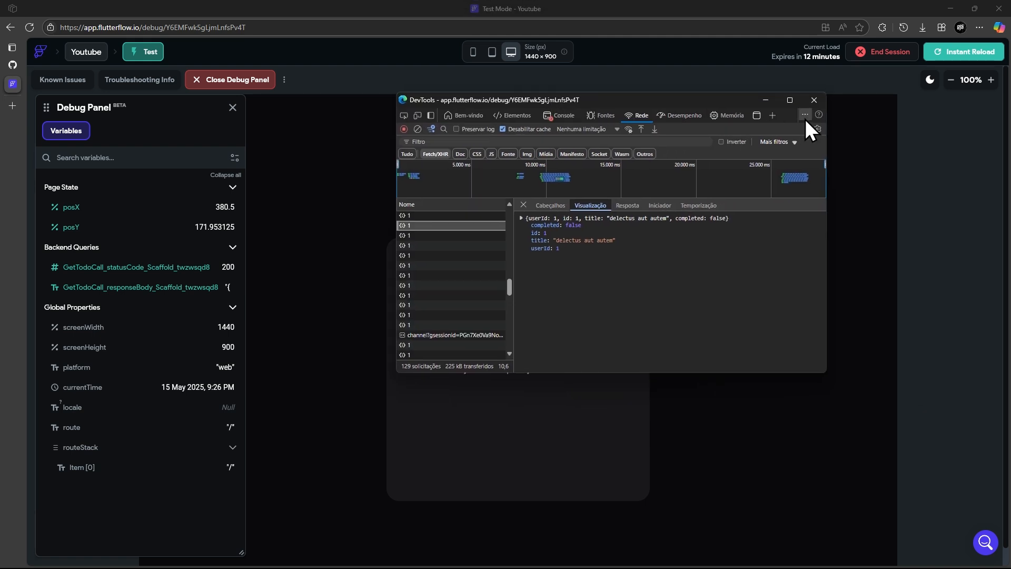
click(814, 100)
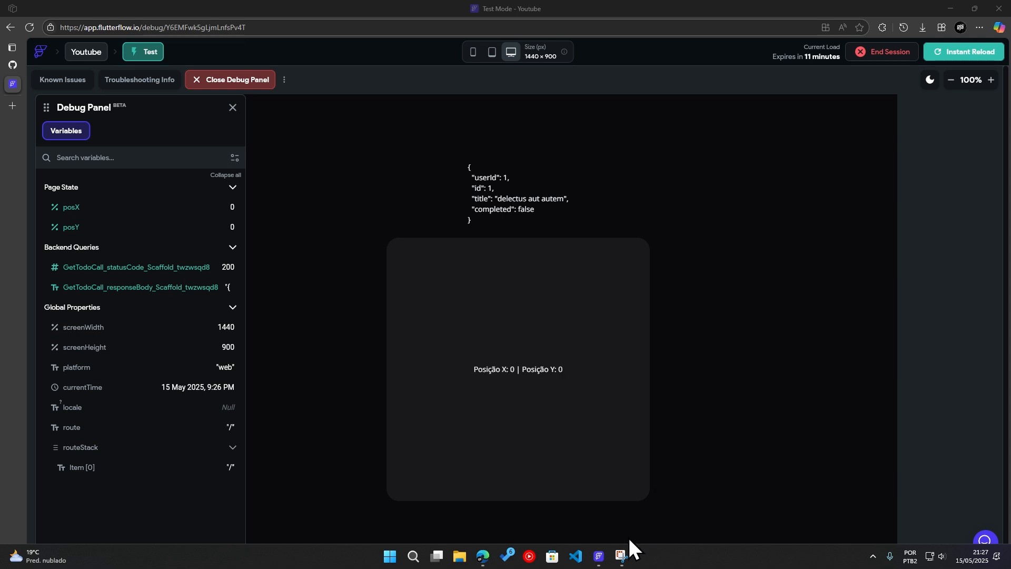
Step: Switch back to FlutterFlow and review the MouseTracker, the Column and HomePage's local page state variables
click(621, 556)
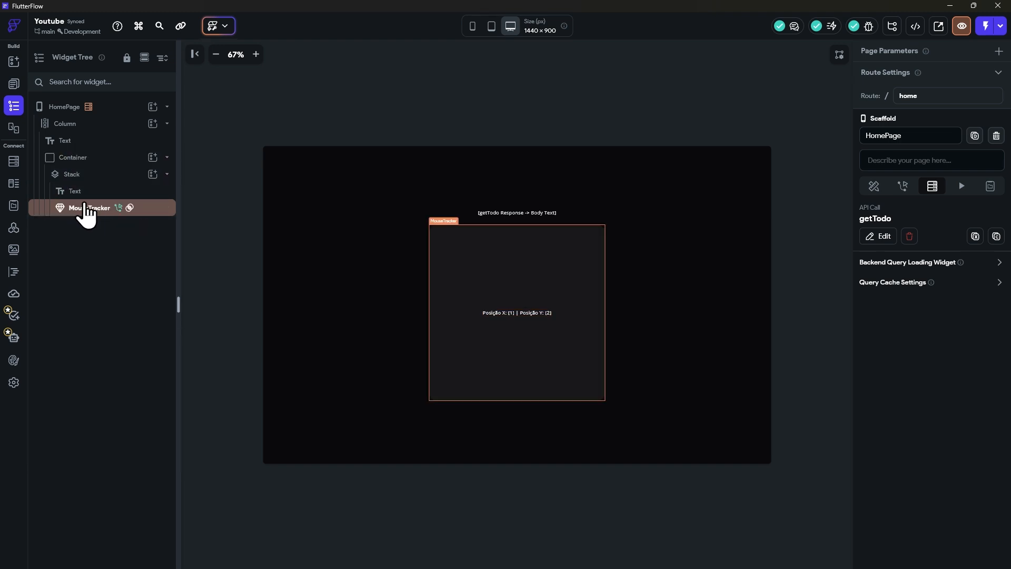
click(88, 210)
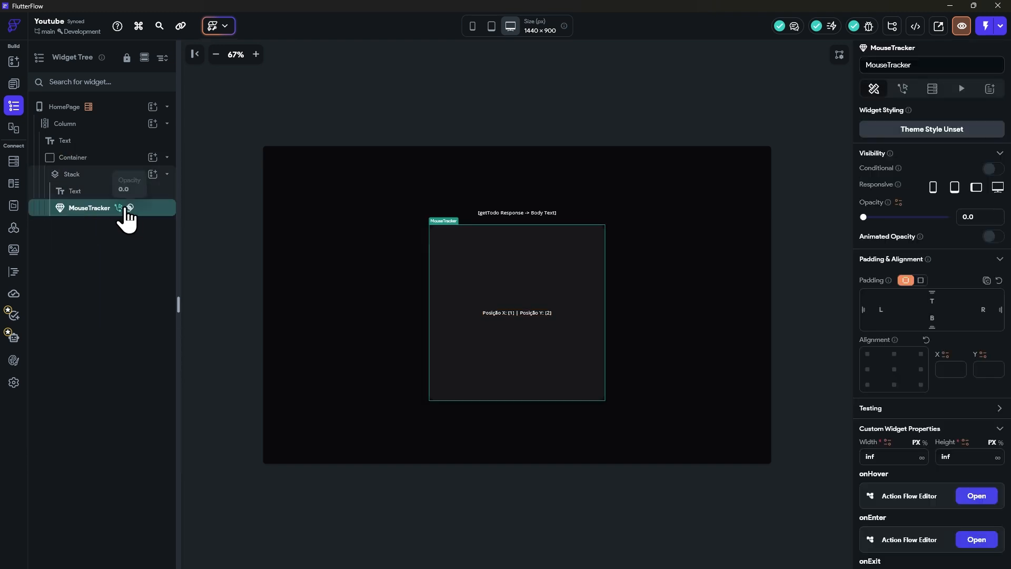
click(108, 125)
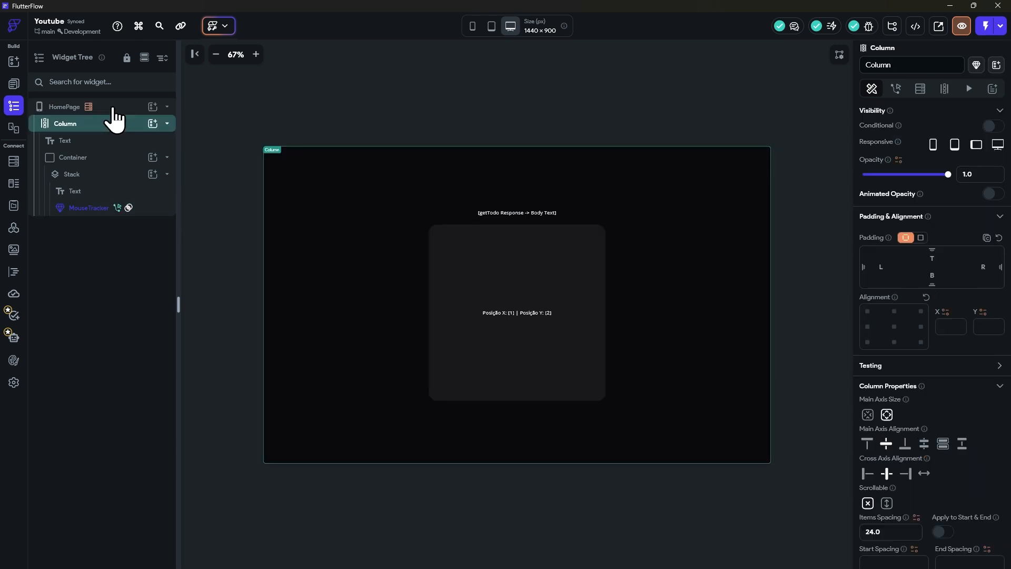
click(108, 106)
click(990, 188)
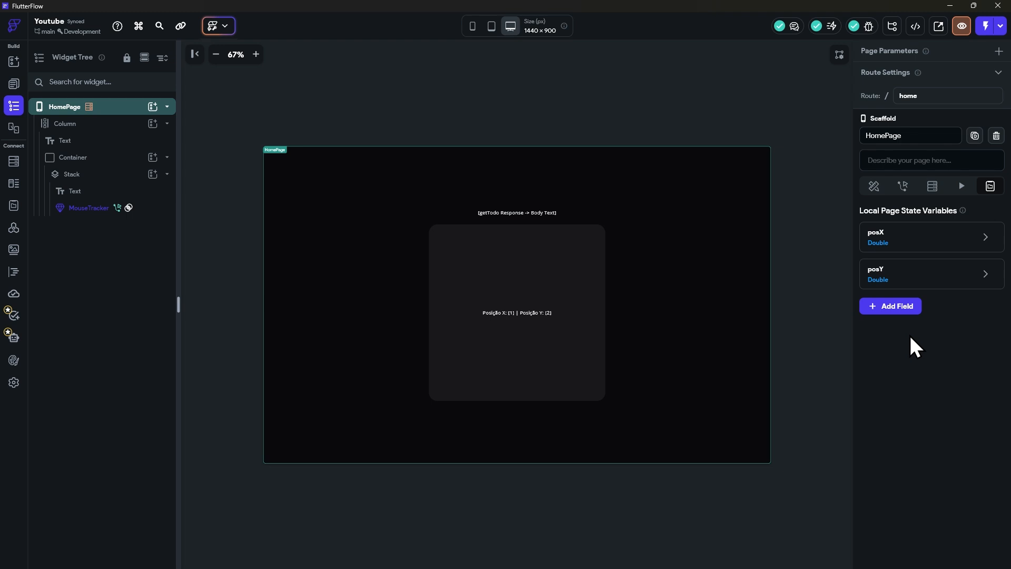
Step: Convert HomePage's Container into a new component named MouseTrackerDemo
click(106, 163)
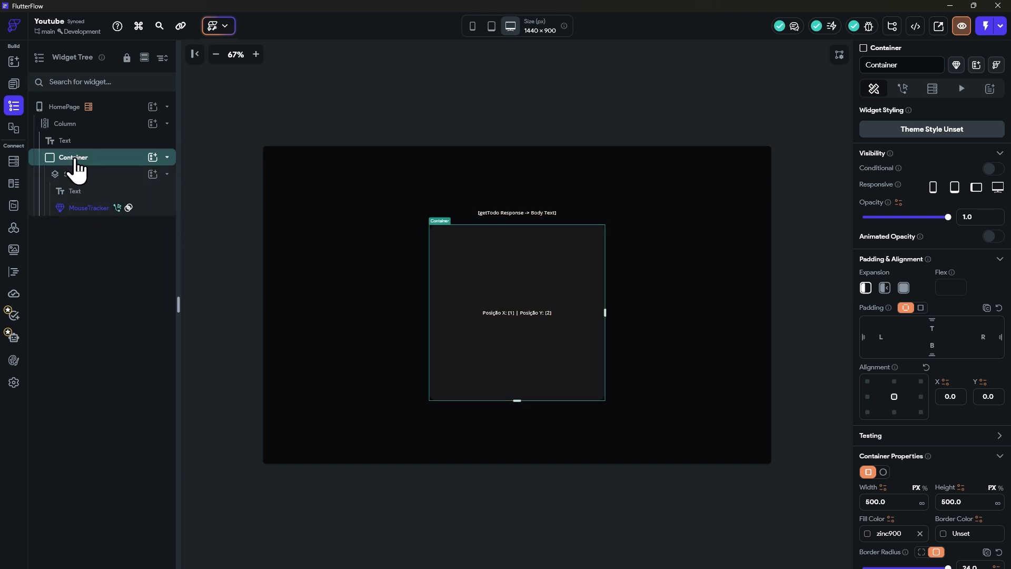
right_click(76, 167)
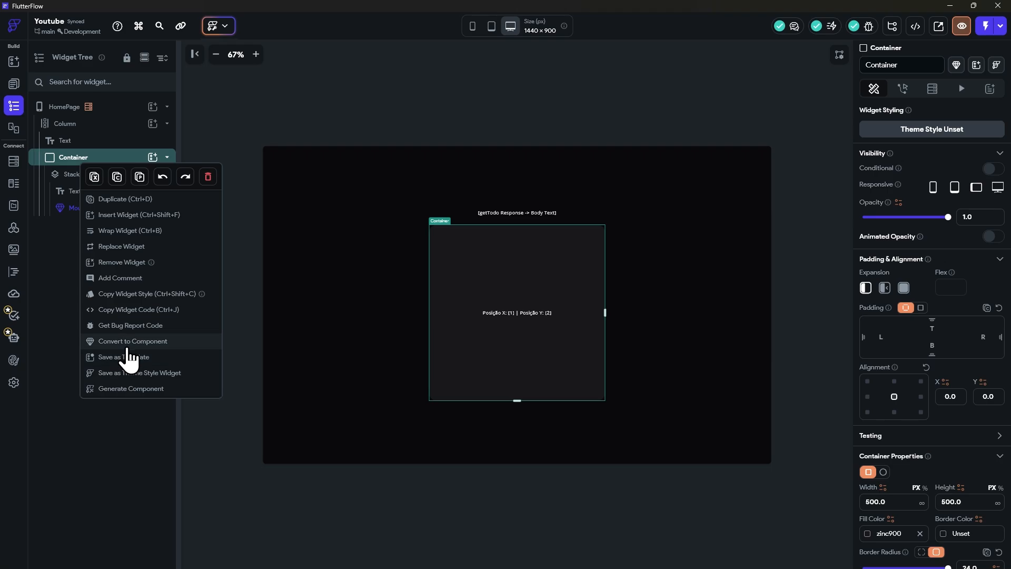
click(127, 343)
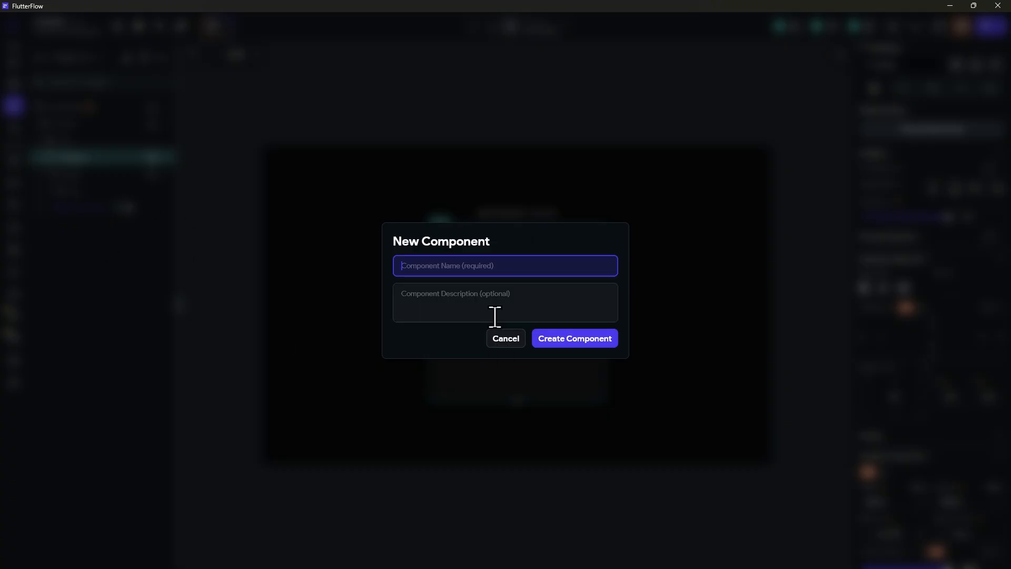
text(C)
click(586, 342)
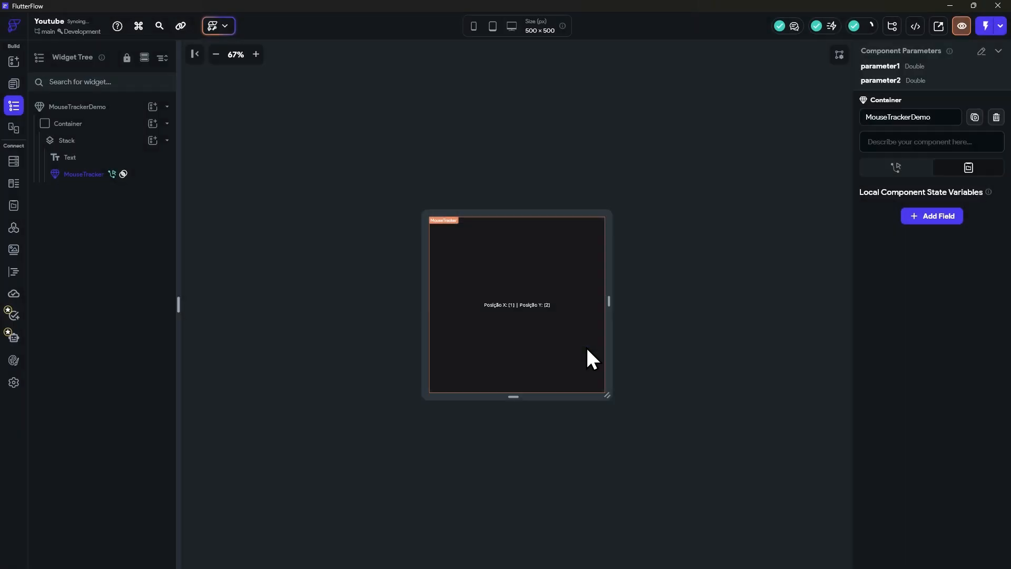
Step: Return to HomePage and delete its local page state variables posX and posY
click(13, 86)
click(66, 111)
click(12, 107)
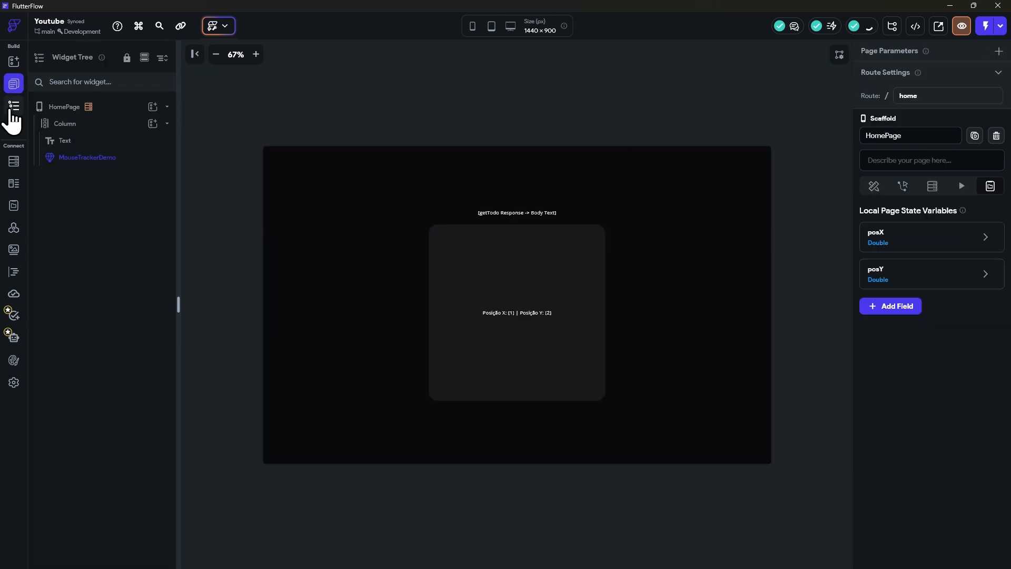
click(105, 158)
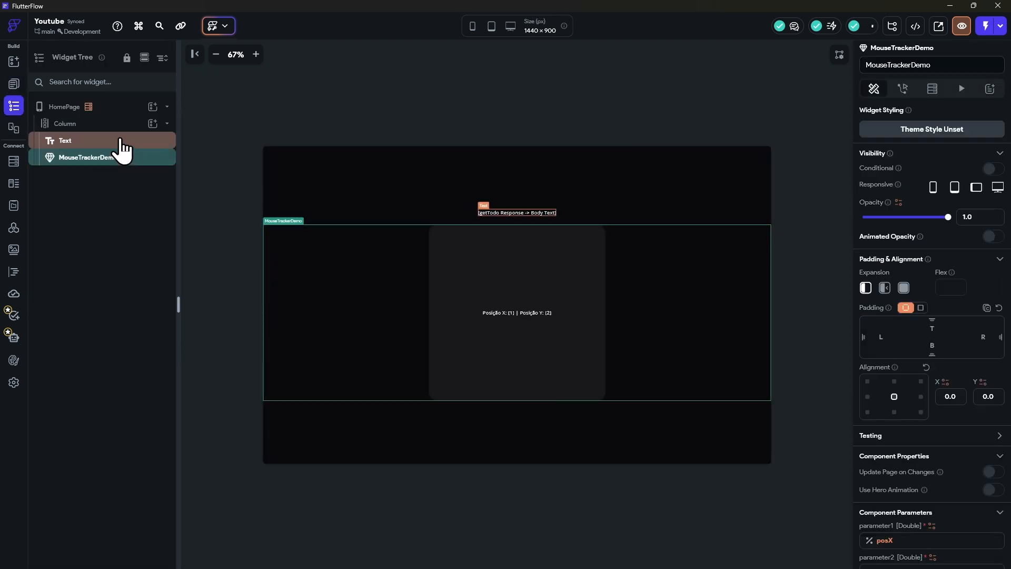
click(108, 107)
click(967, 238)
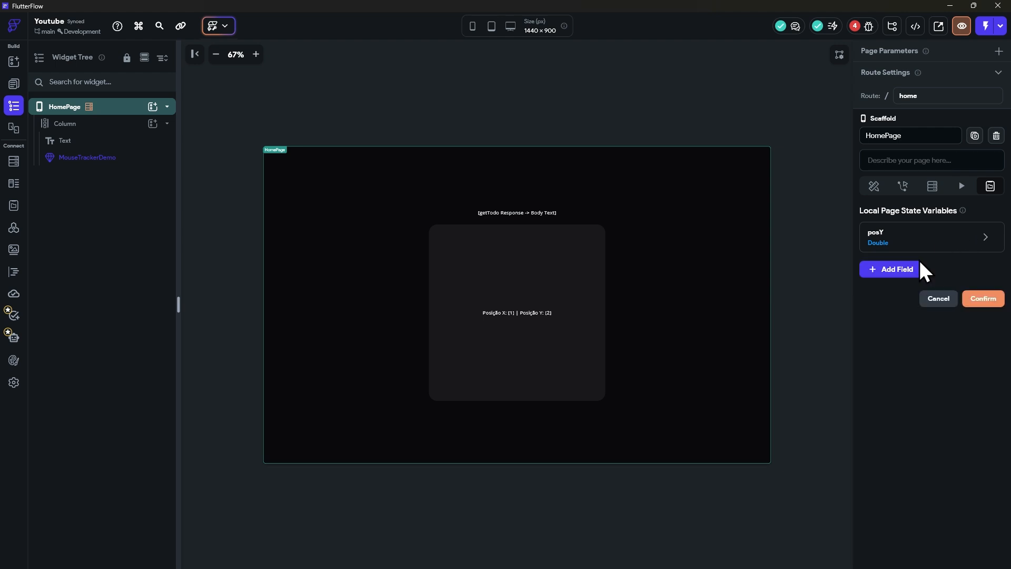
click(954, 238)
click(981, 261)
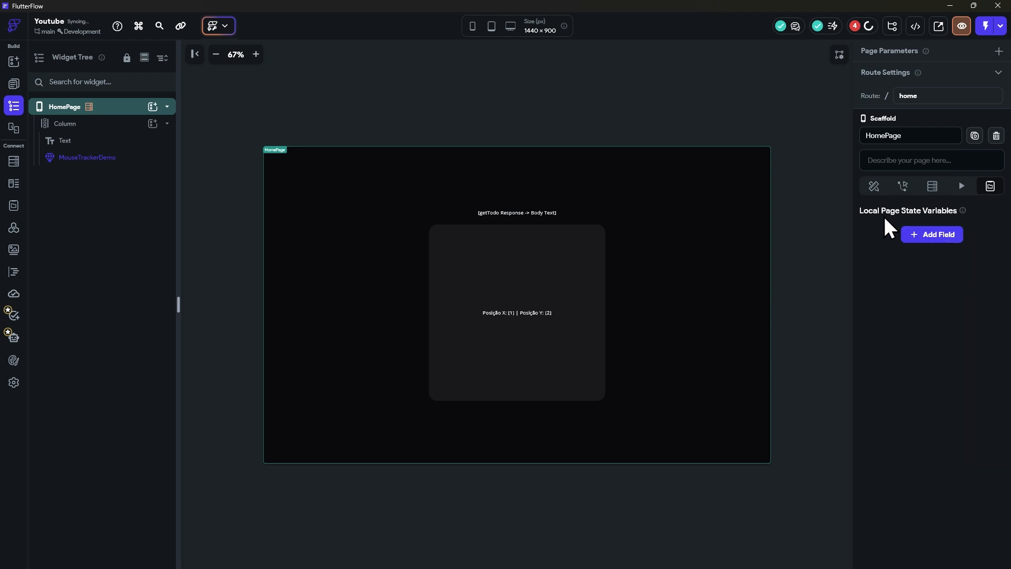
Step: Open the MouseTrackerDemo component and remove its component parameters parameter1 and parameter2
click(119, 167)
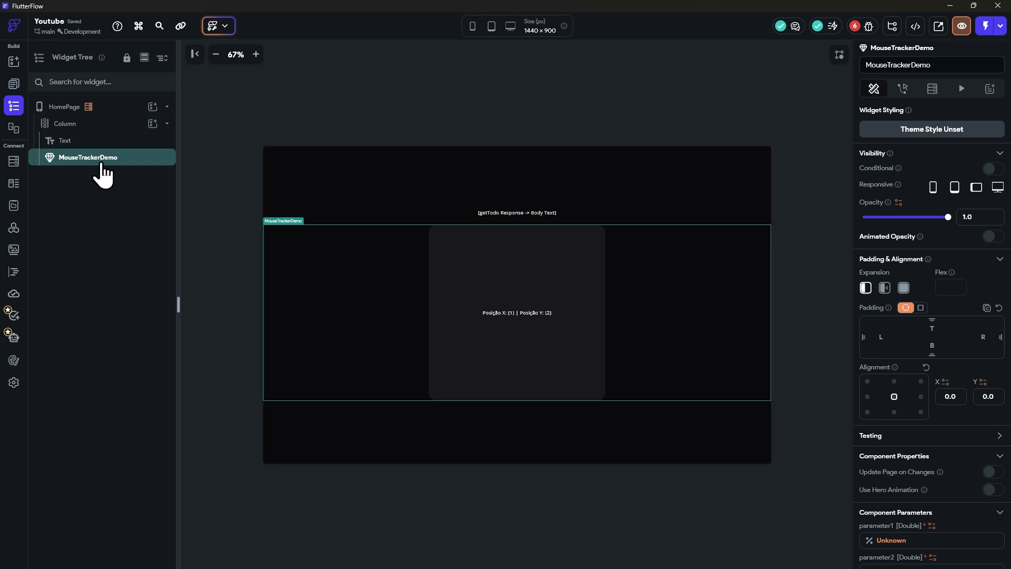
click(15, 84)
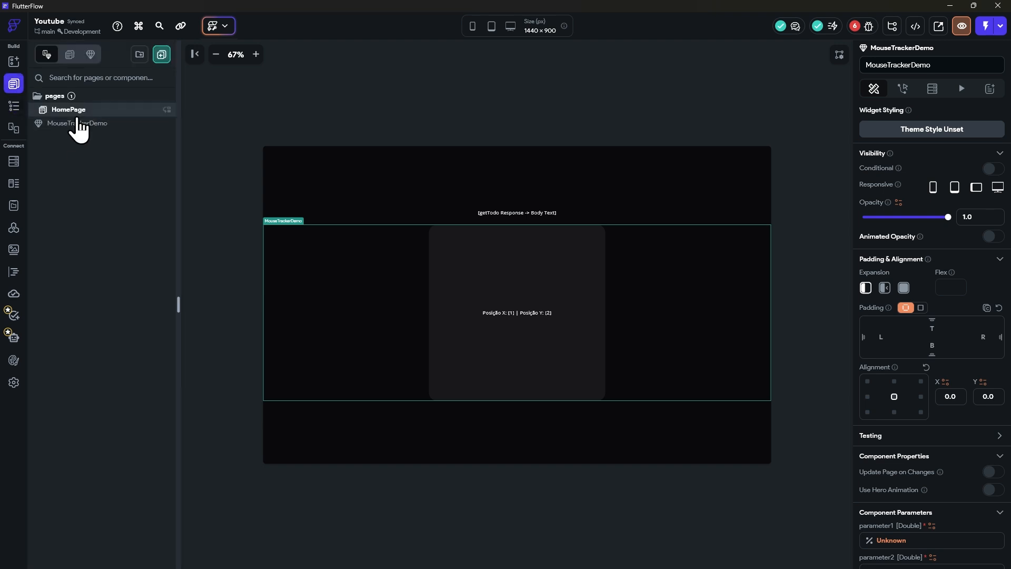
click(71, 123)
click(14, 107)
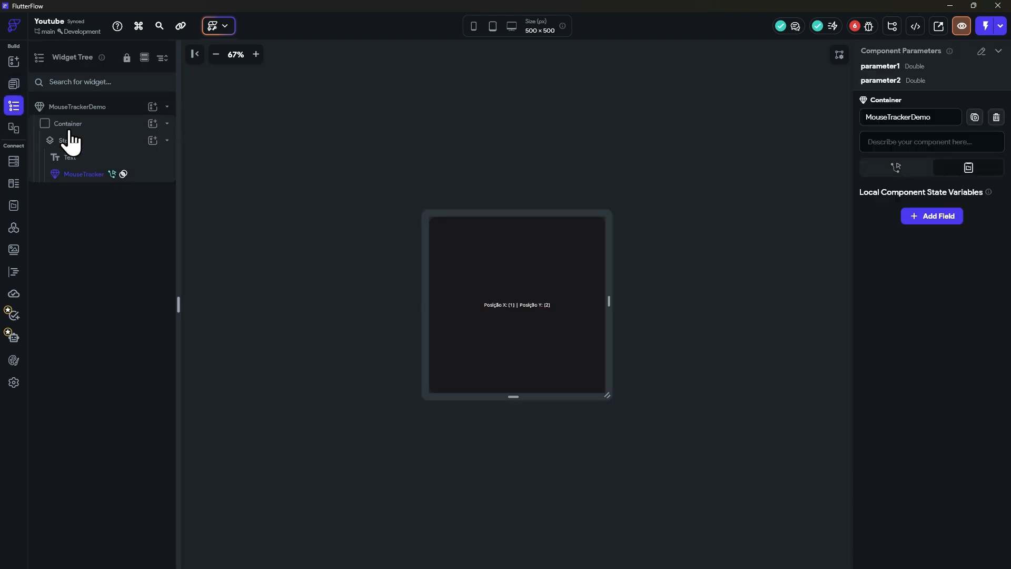
click(68, 124)
click(84, 109)
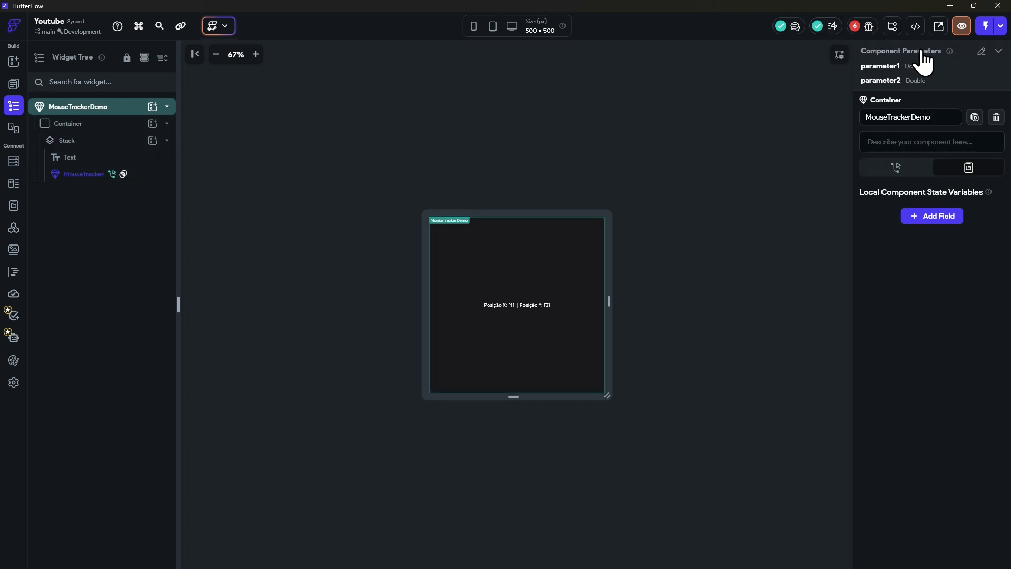
click(982, 51)
click(955, 111)
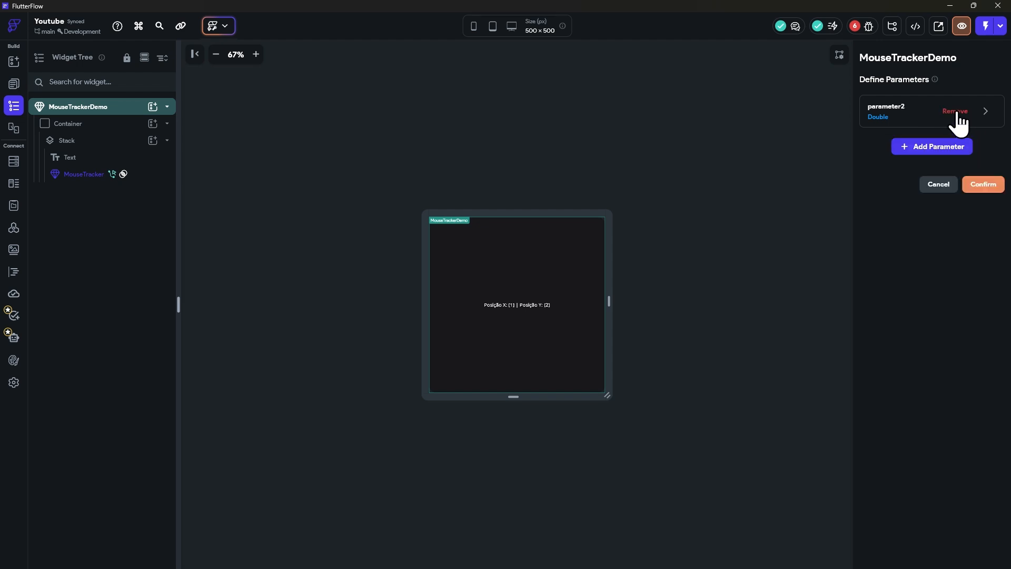
click(955, 111)
click(982, 146)
Step: Add a local component state variable posX of type Double with initial value 0.0 to MouseTrackerDemo
click(82, 124)
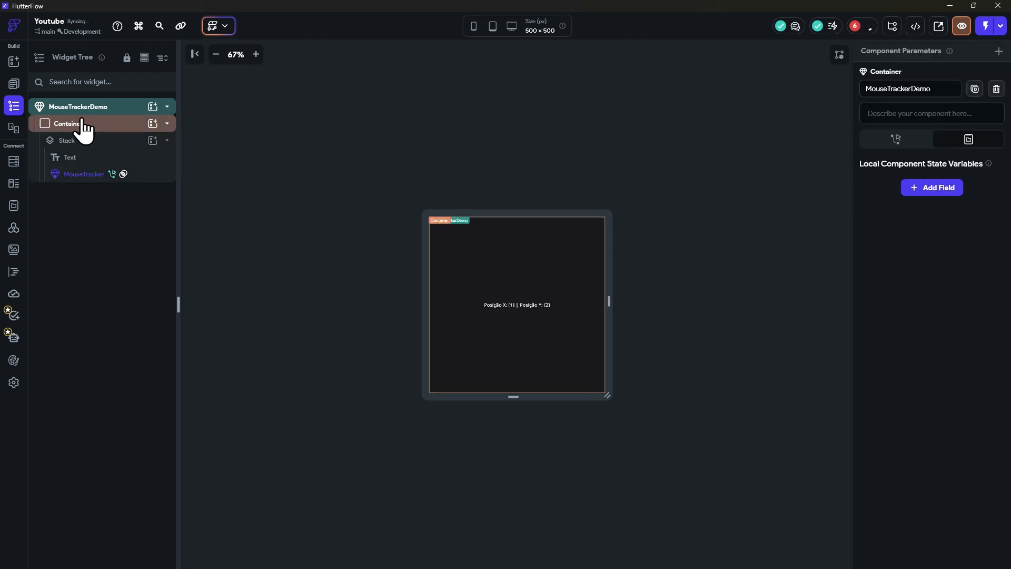
click(928, 193)
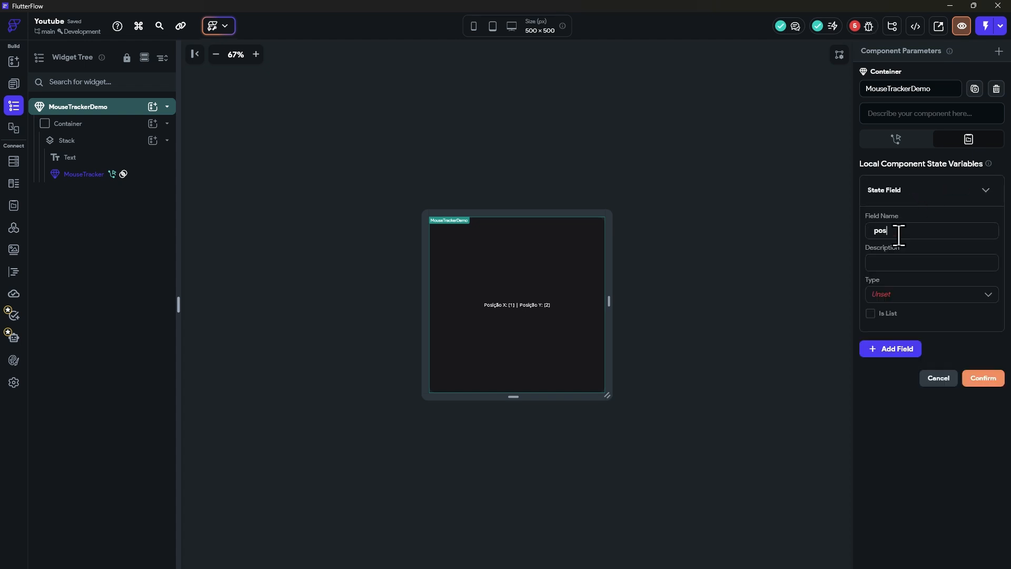
click(901, 294)
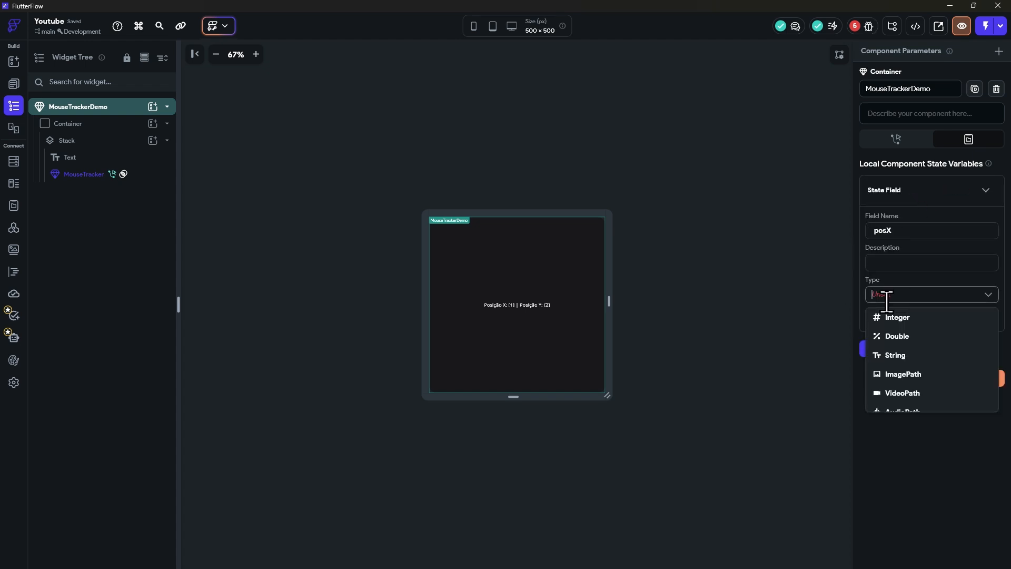
click(905, 336)
click(908, 315)
click(912, 342)
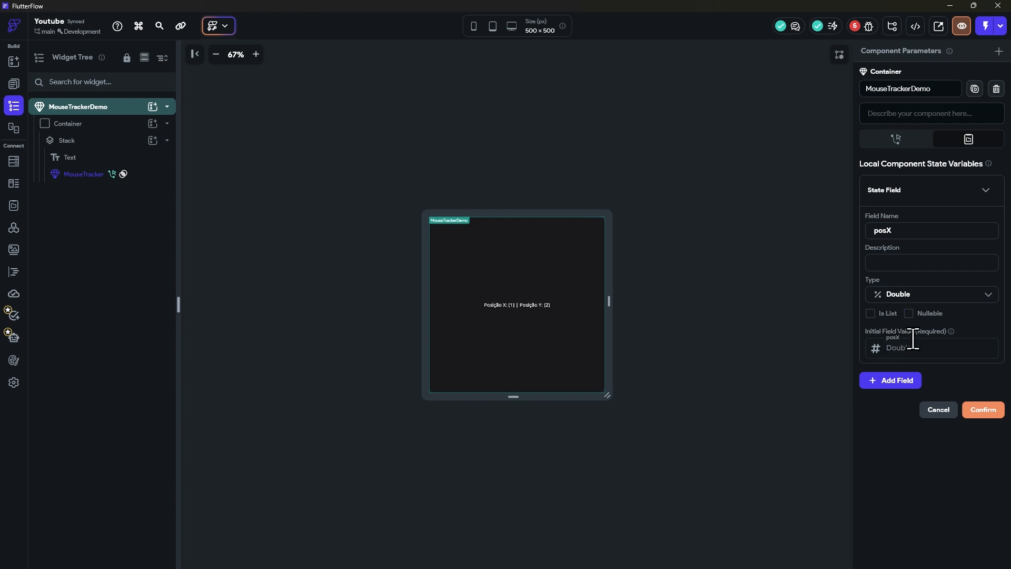
text(0.0)
Step: Add a non-nullable Double state variable posY with initial value 0, and confirm the component state variables
click(897, 382)
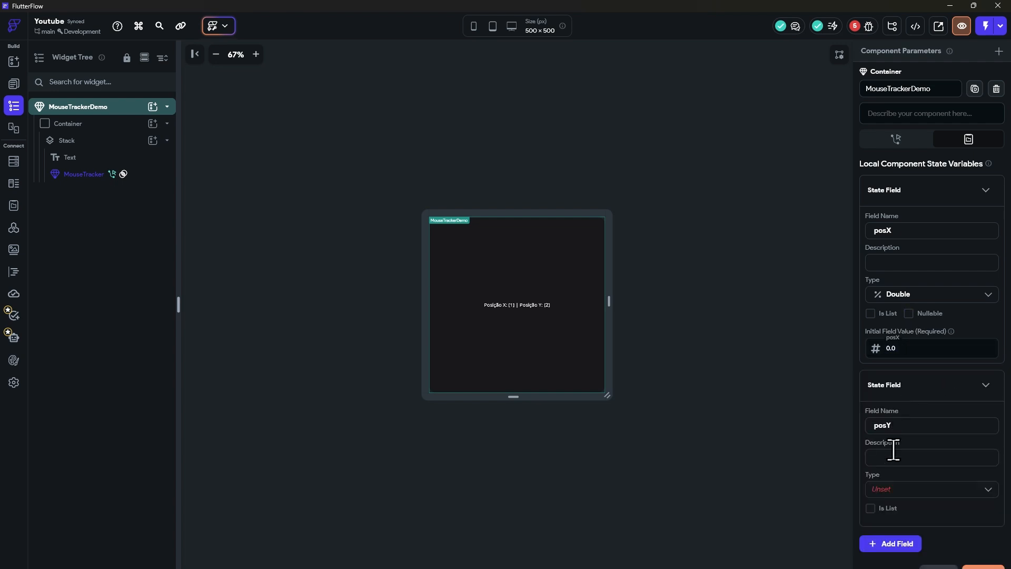
click(896, 489)
click(910, 489)
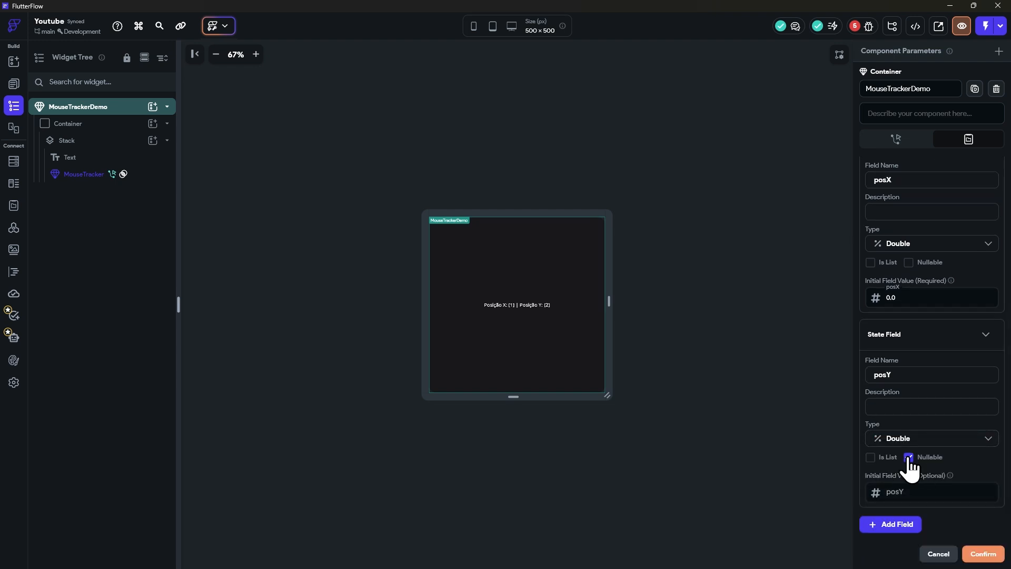
click(908, 457)
click(894, 490)
text(0)
scroll(975, 505, down, 1)
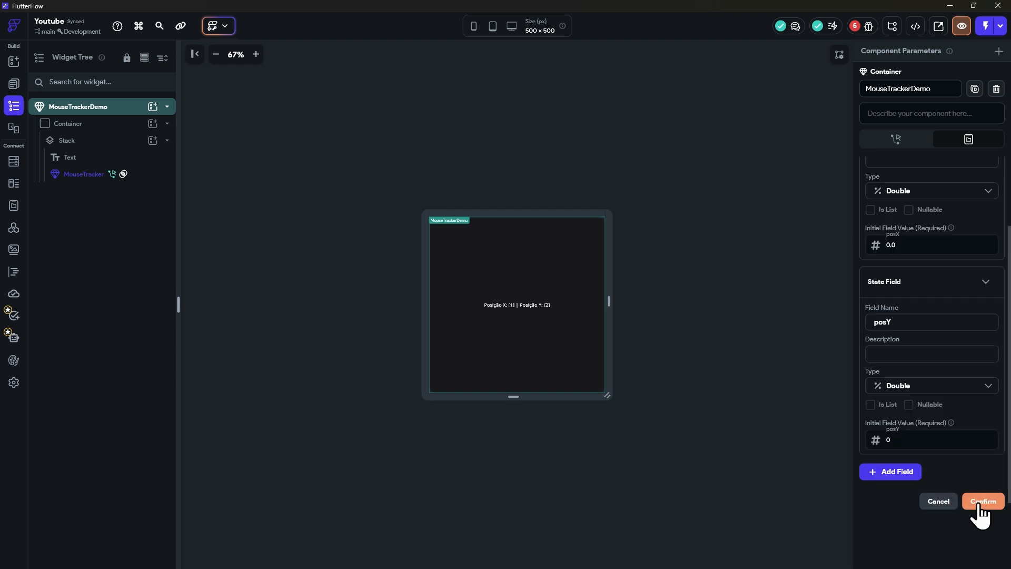
click(981, 503)
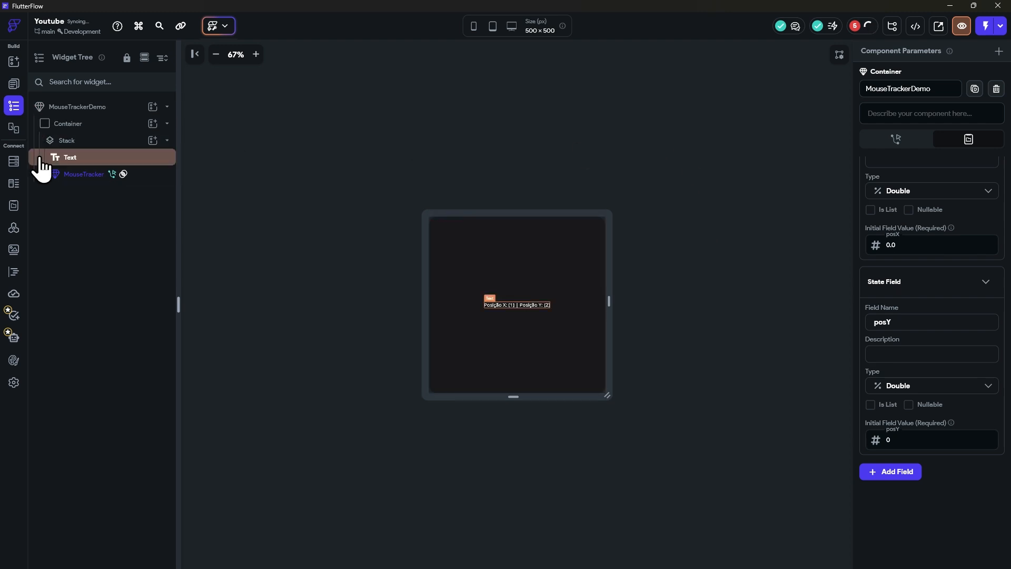
Step: Open MouseTracker's onHover action flow and delete both Removed Field entries from its Update Component State action
click(127, 175)
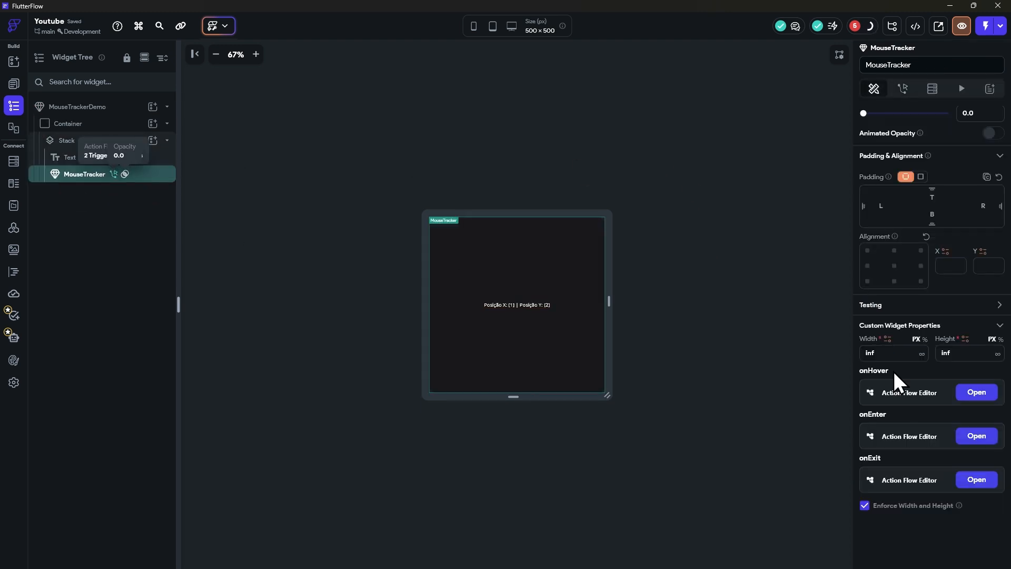
click(968, 396)
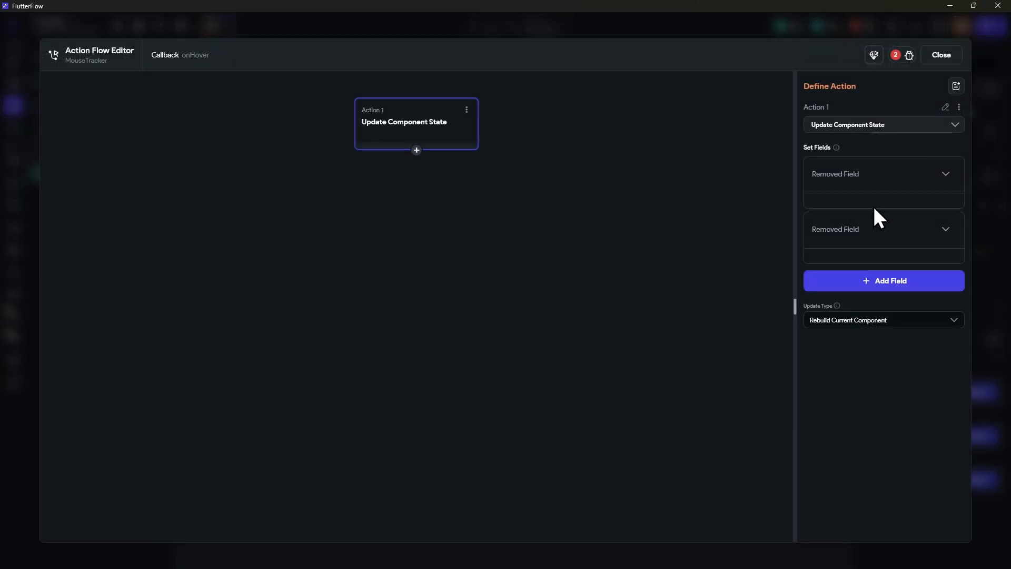
click(915, 176)
click(915, 174)
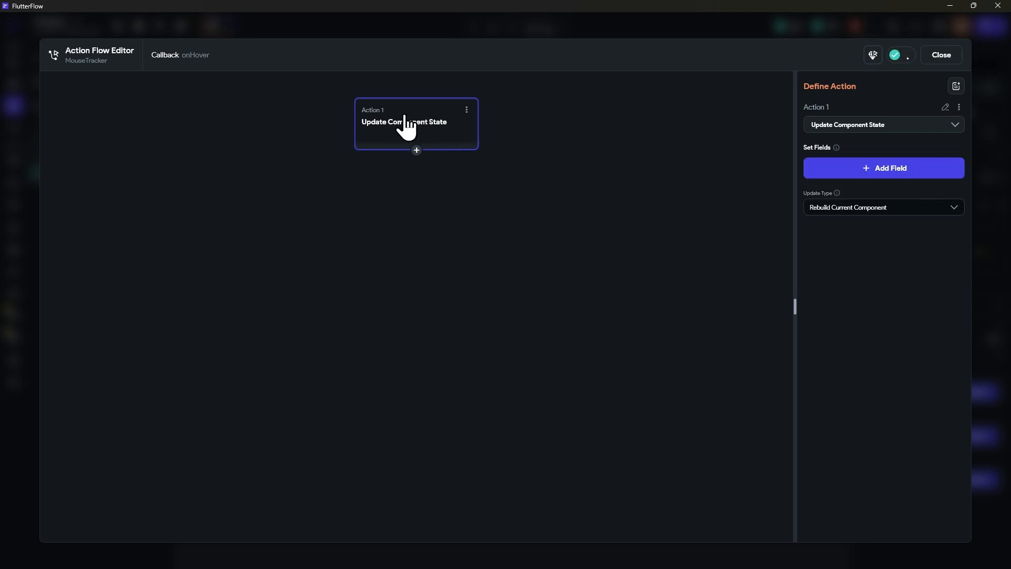
Step: Add the fields posX and posY to the onHover Update Component State action
click(878, 169)
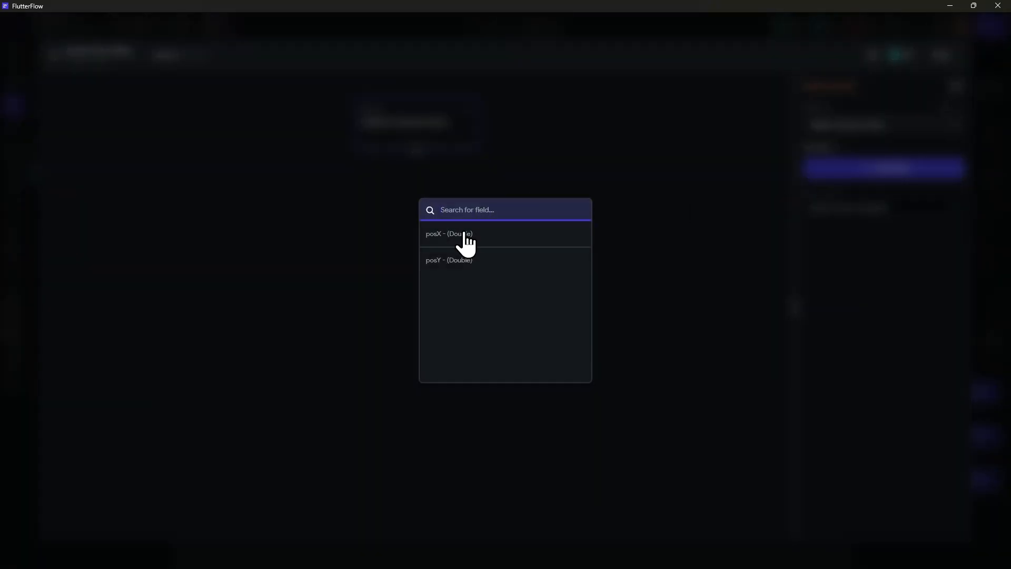
click(461, 233)
click(861, 258)
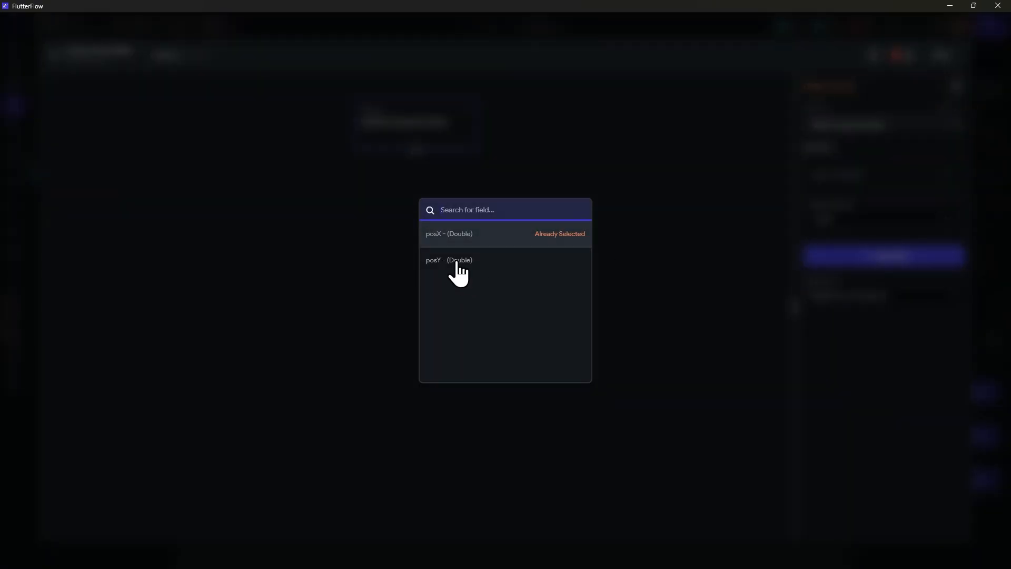
click(452, 260)
Step: Set posX's update type to Set Value, using the callback parameter mousePositionX
click(856, 218)
click(838, 243)
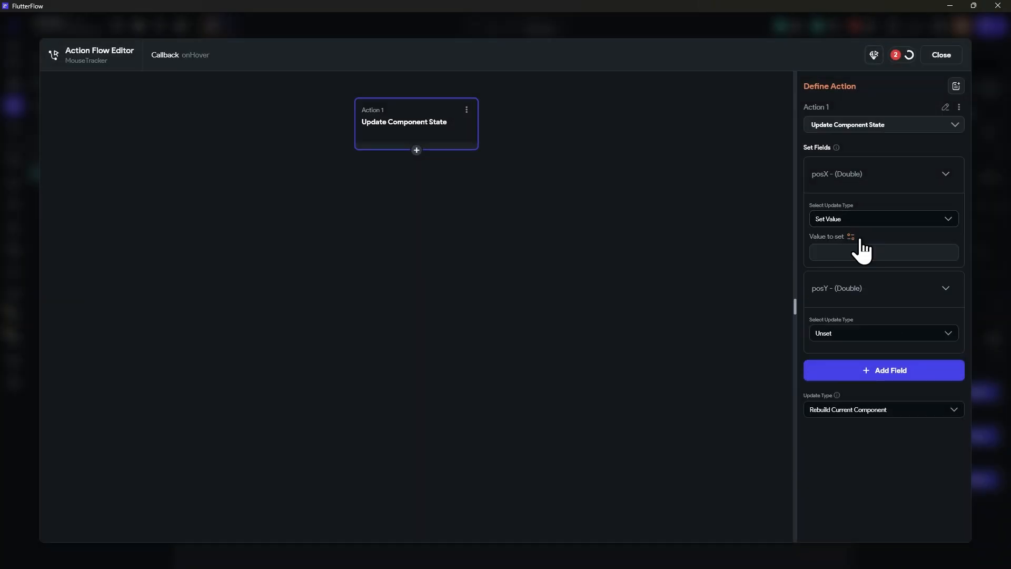
click(852, 236)
click(689, 292)
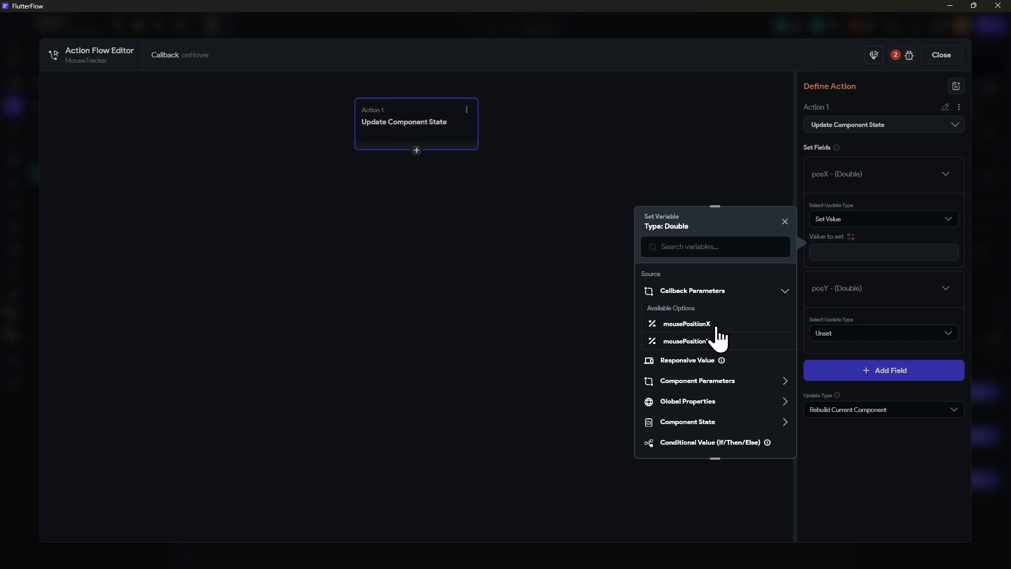
click(697, 324)
Step: Set posY's update type to Set Value, using the callback parameter mousePositionY
click(835, 334)
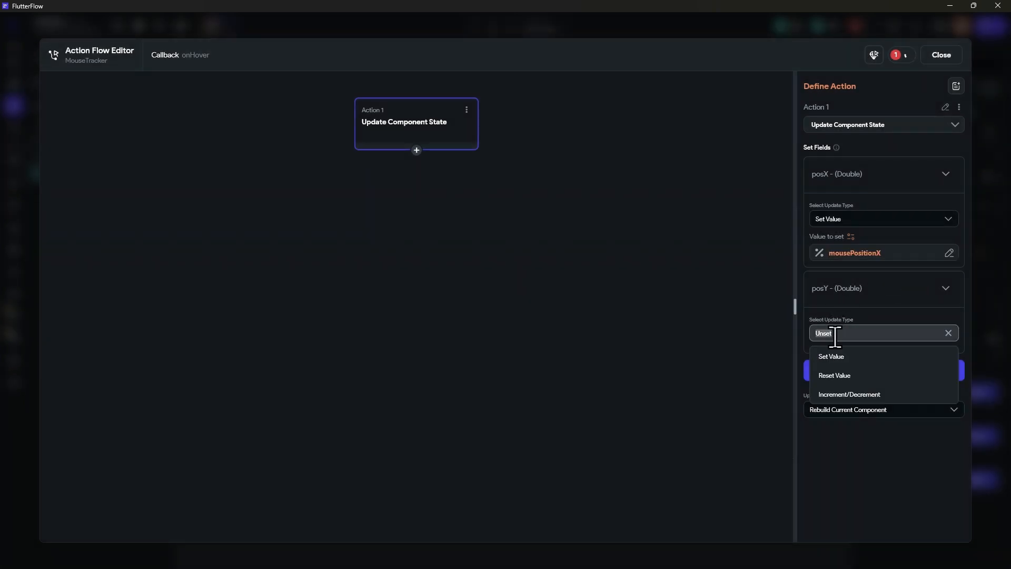
click(837, 354)
click(851, 352)
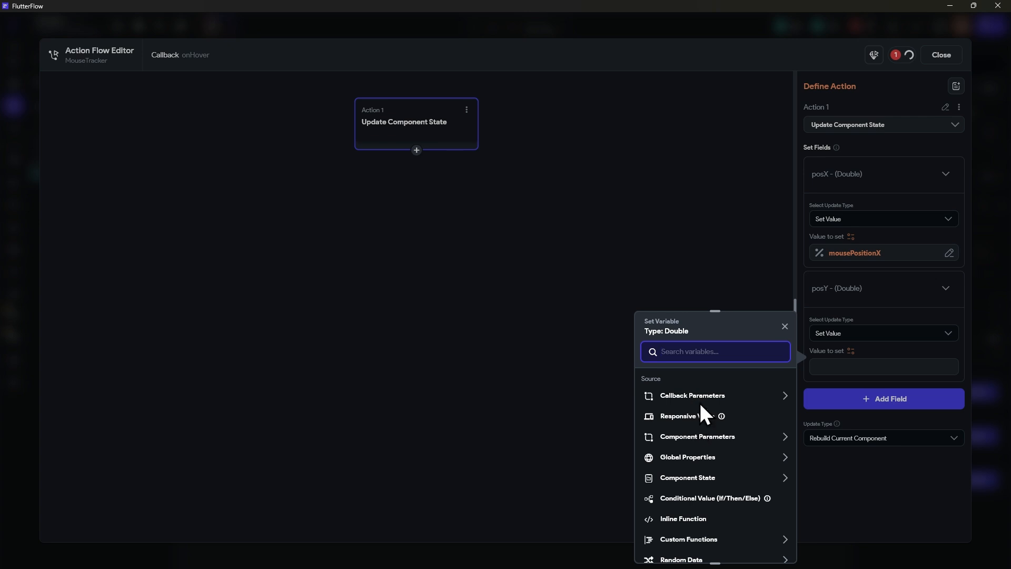
click(700, 396)
click(693, 446)
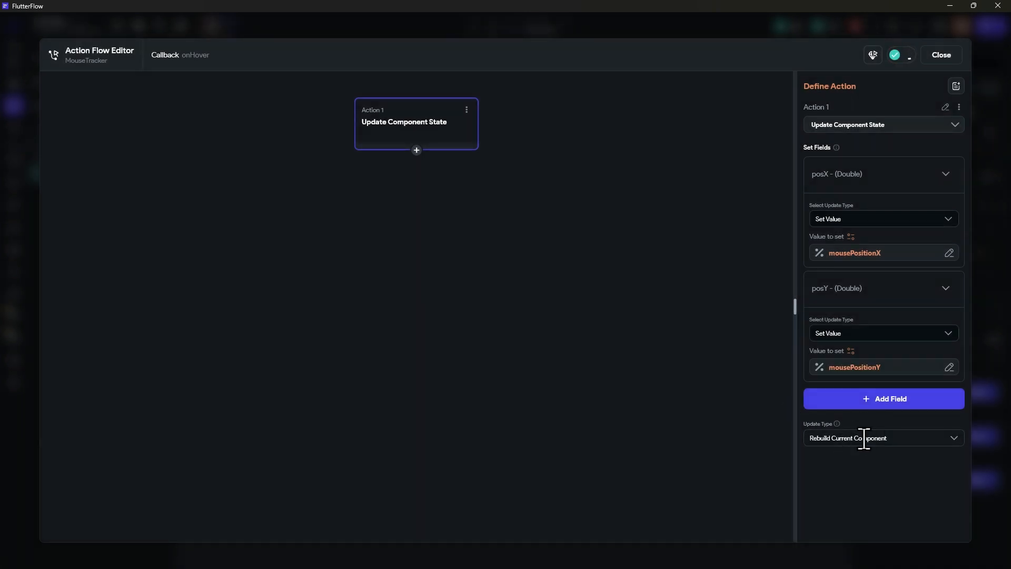
Step: Review the available Update Type options for the onHover action, and close its action flow
click(833, 439)
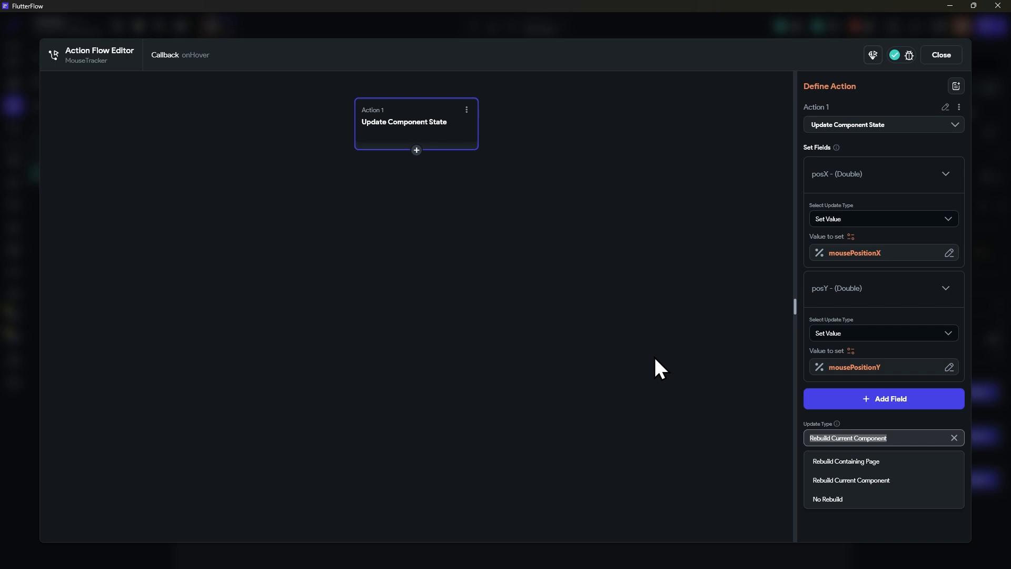
click(723, 381)
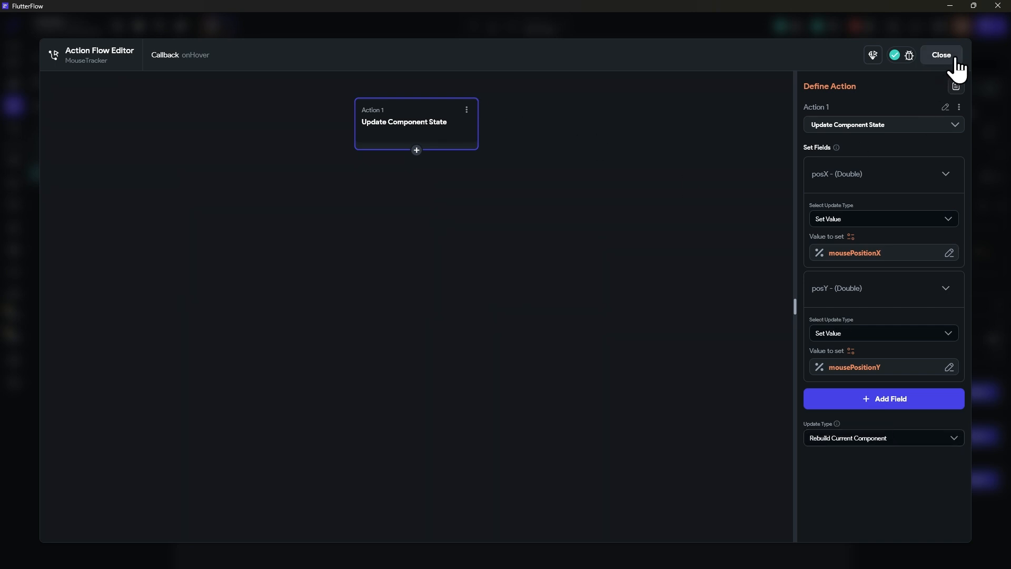
click(954, 58)
click(955, 55)
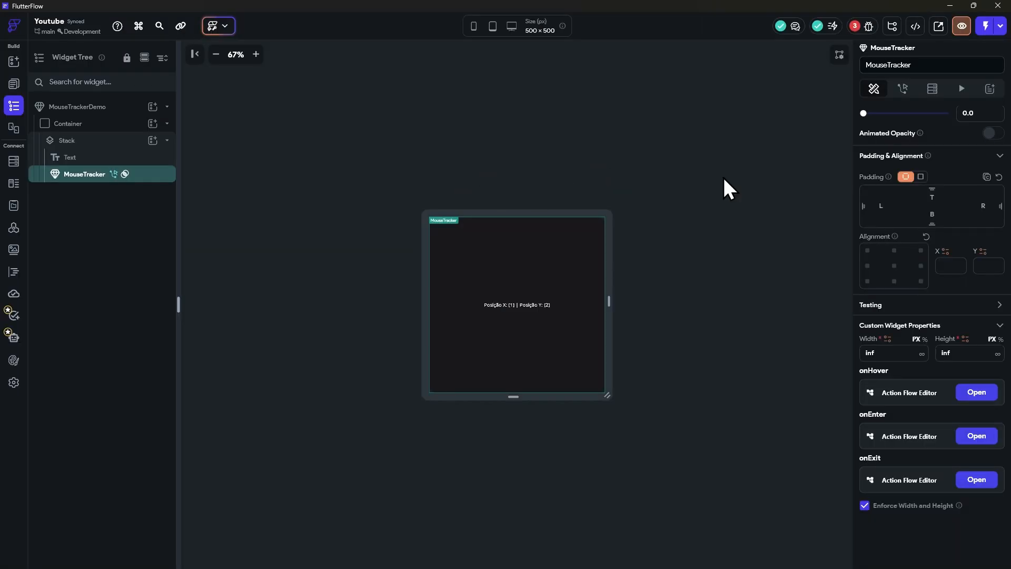
Step: In the MouseTracker's onExit action, replace the removed fields of Update Component State with posX and posY
click(975, 480)
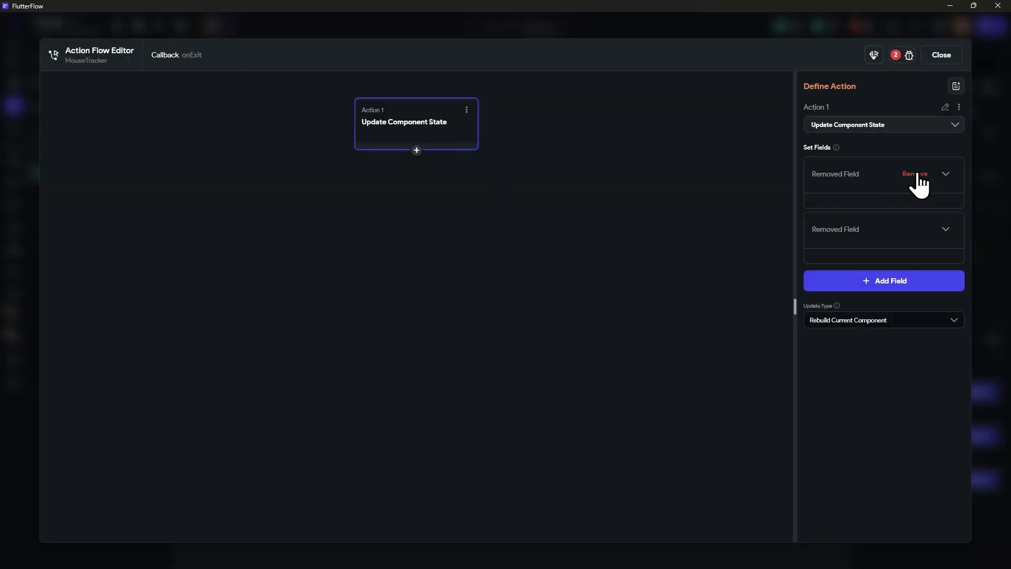
click(914, 173)
click(914, 173)
click(862, 170)
click(506, 234)
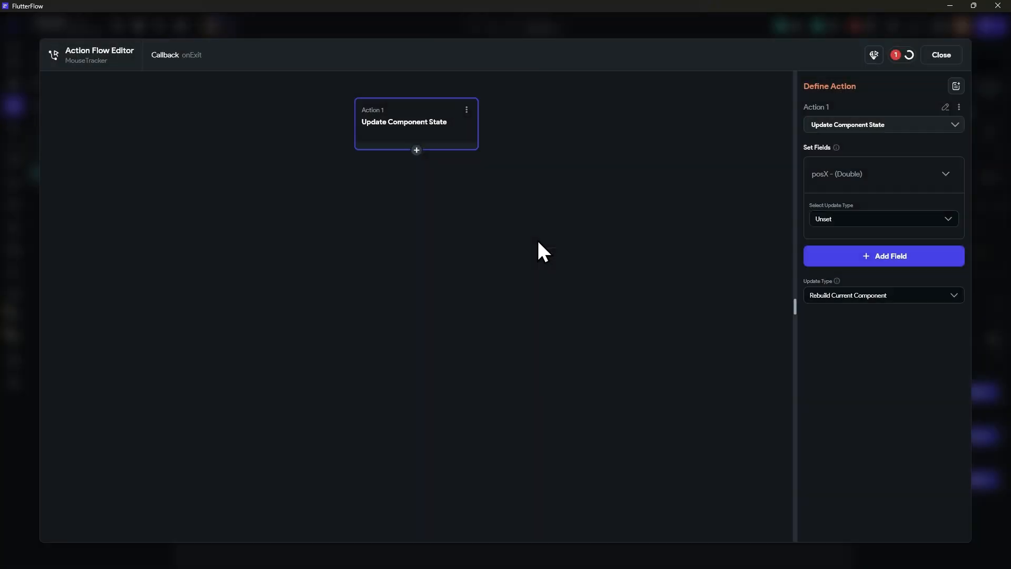
click(806, 262)
click(480, 261)
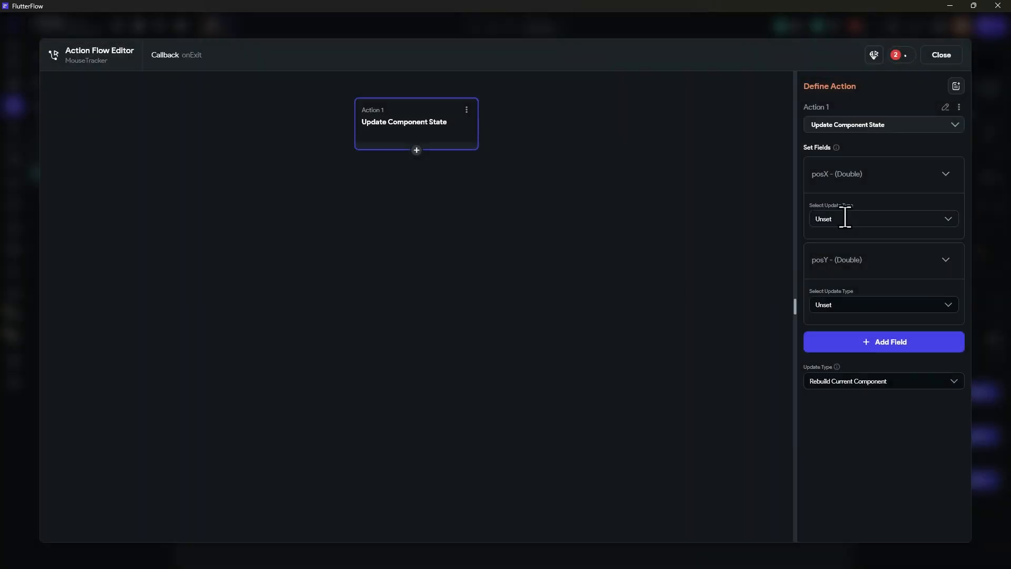
Step: Set the update type of both posX and posY to Reset Value, and close the onExit action flow
click(844, 219)
click(843, 266)
click(843, 305)
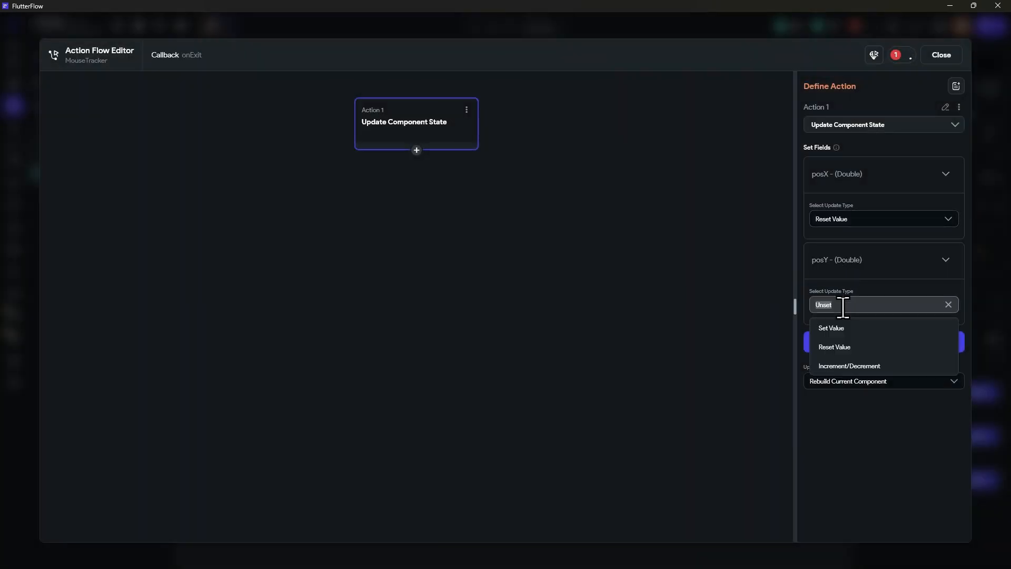
click(838, 346)
click(942, 57)
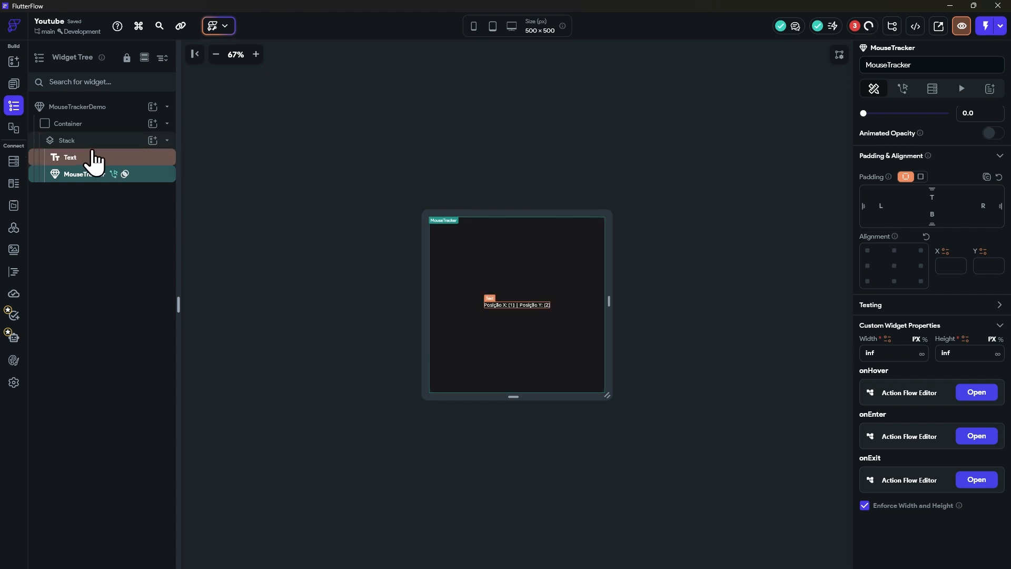
Step: In the Text widget's Combine Text, bind Text 2 to the component state variable posX
click(117, 157)
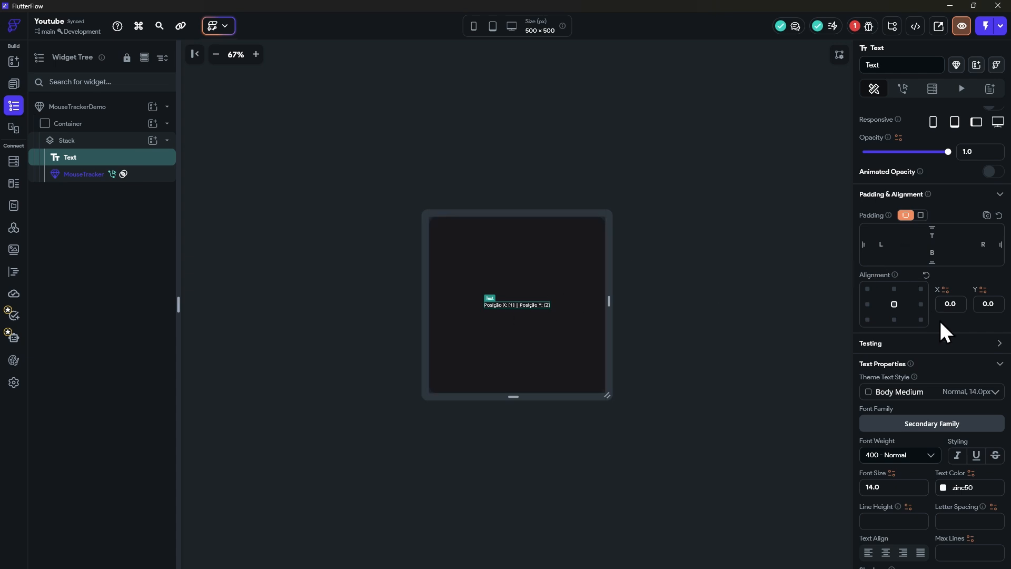
scroll(925, 350, down, 5)
scroll(919, 286, up, 7)
click(904, 174)
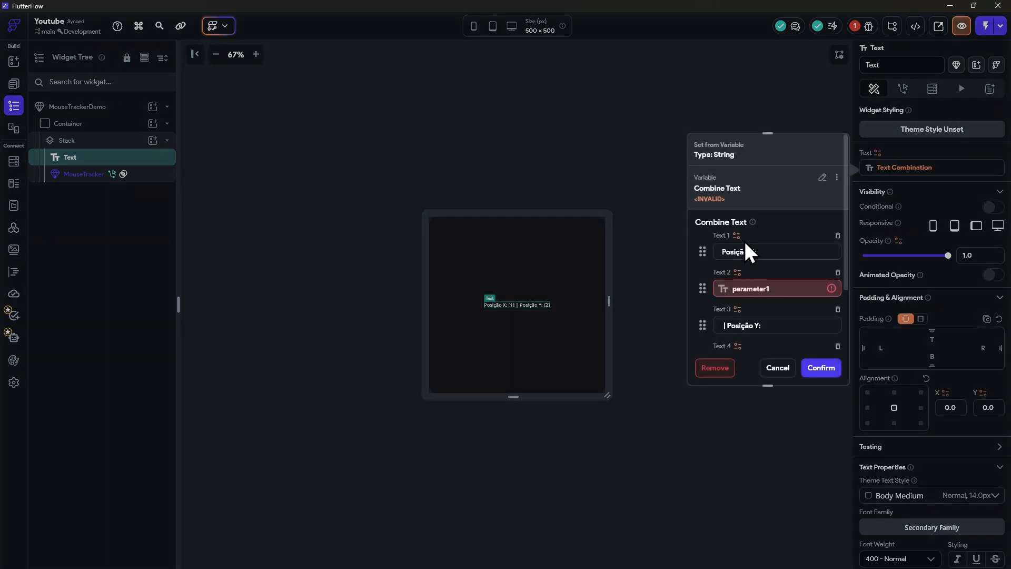
click(751, 290)
click(606, 387)
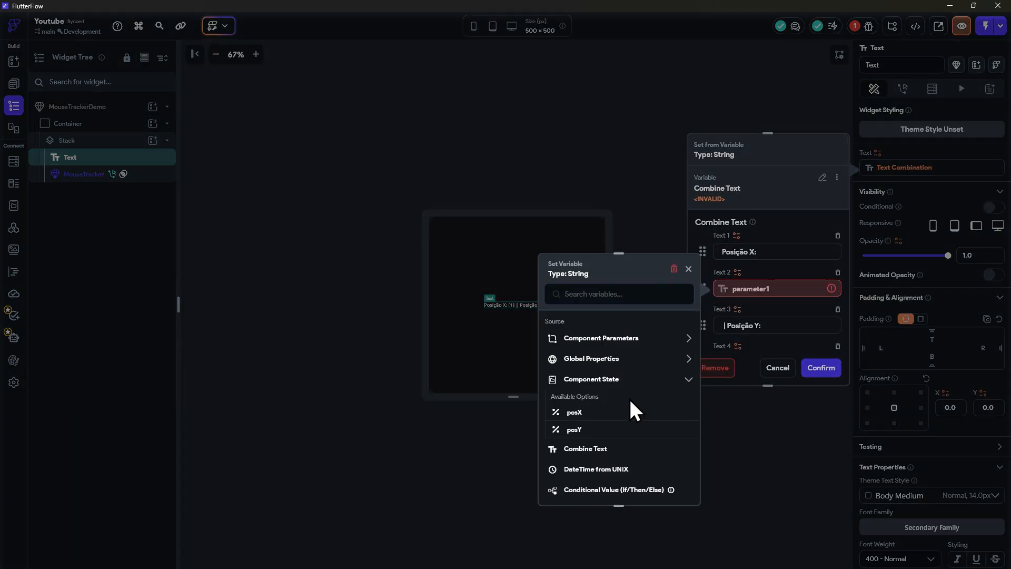
click(583, 414)
click(680, 482)
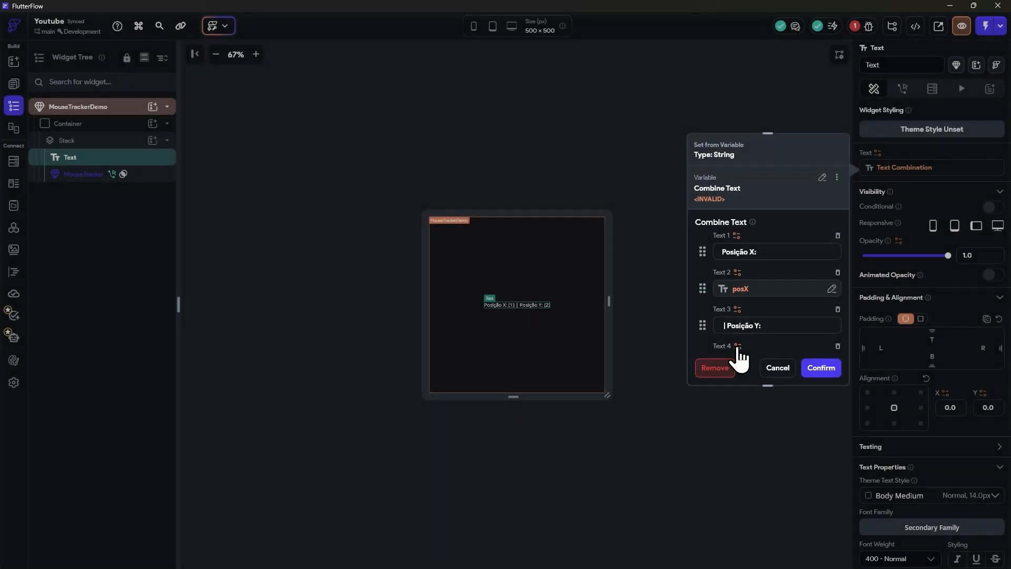
Step: Bind Text 4 to the component state variable posY, and confirm the text combination
scroll(738, 350, down, 2)
click(748, 258)
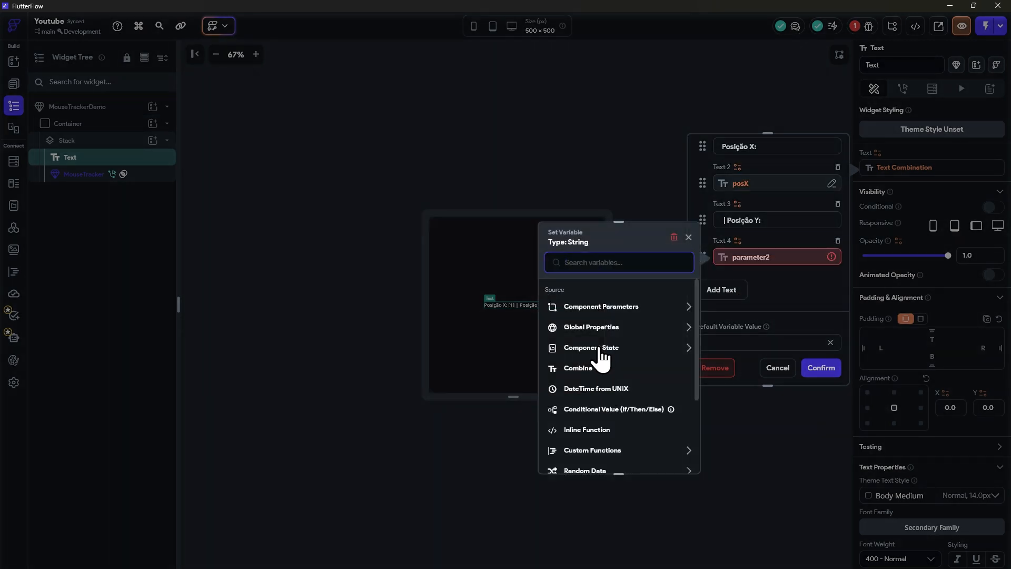
click(601, 349)
click(578, 401)
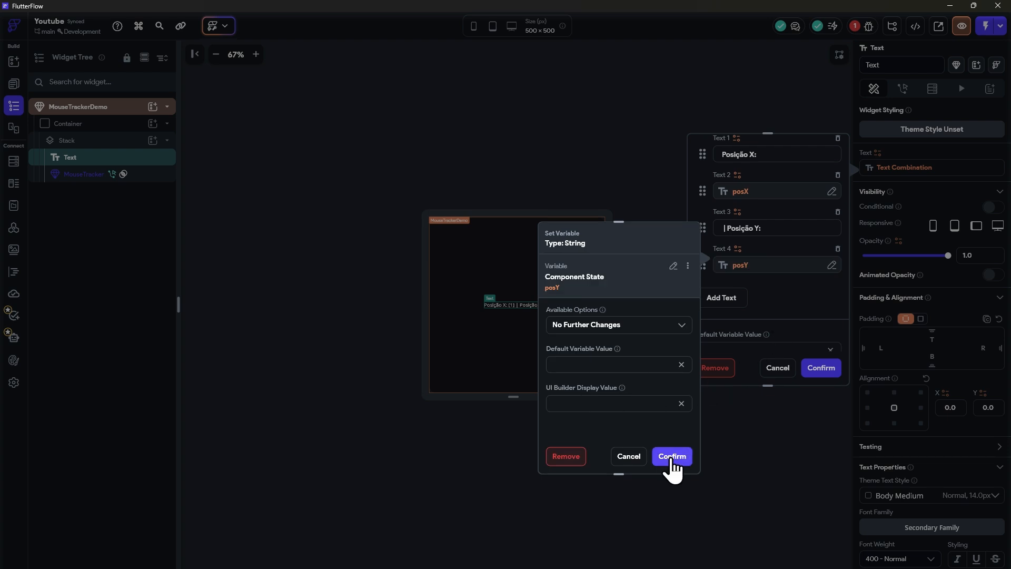
click(672, 456)
click(821, 368)
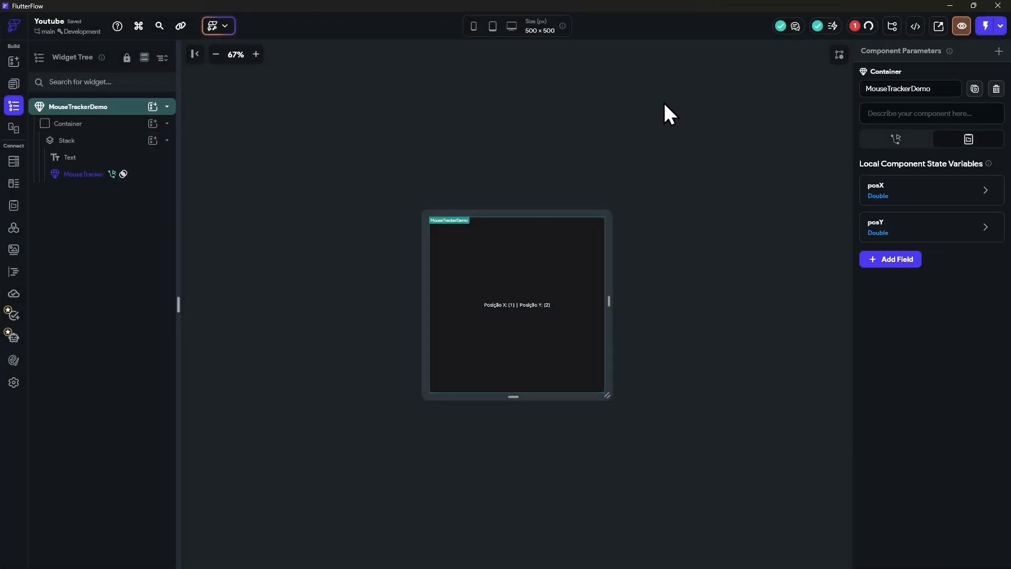
Step: Open HomePage and remove its local page state variables posX and posY
click(14, 84)
click(69, 109)
click(13, 107)
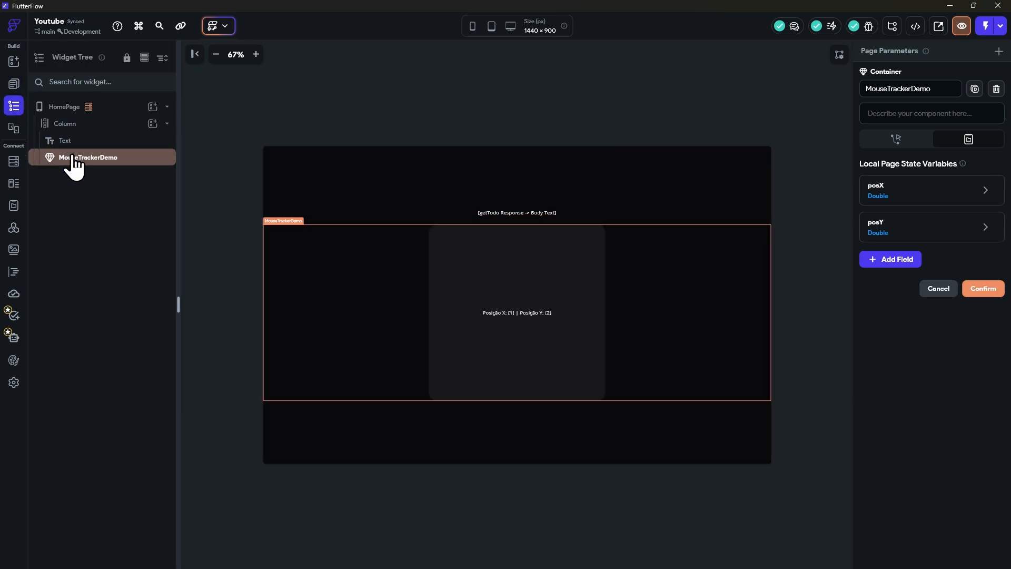
click(106, 161)
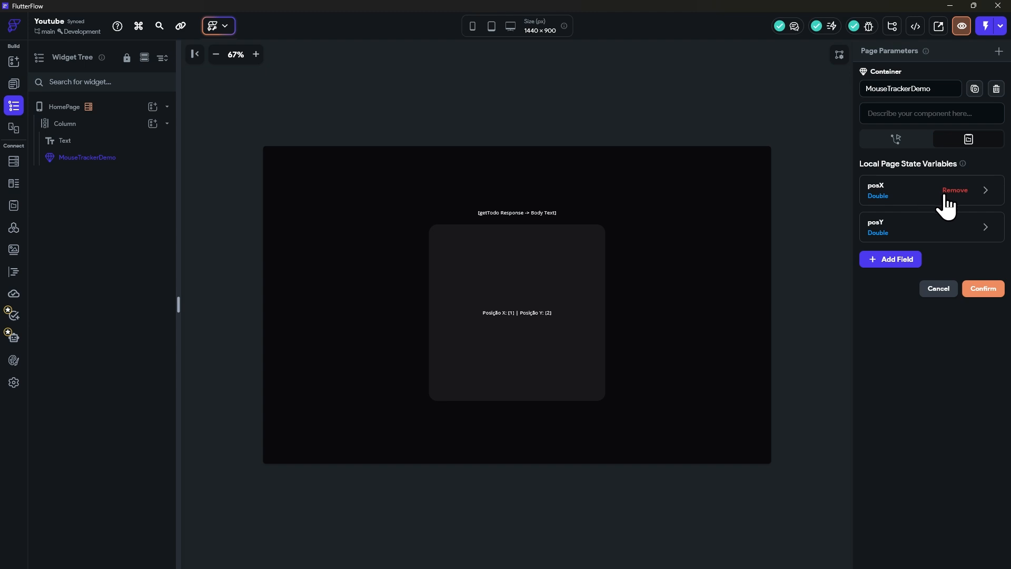
click(948, 191)
click(950, 191)
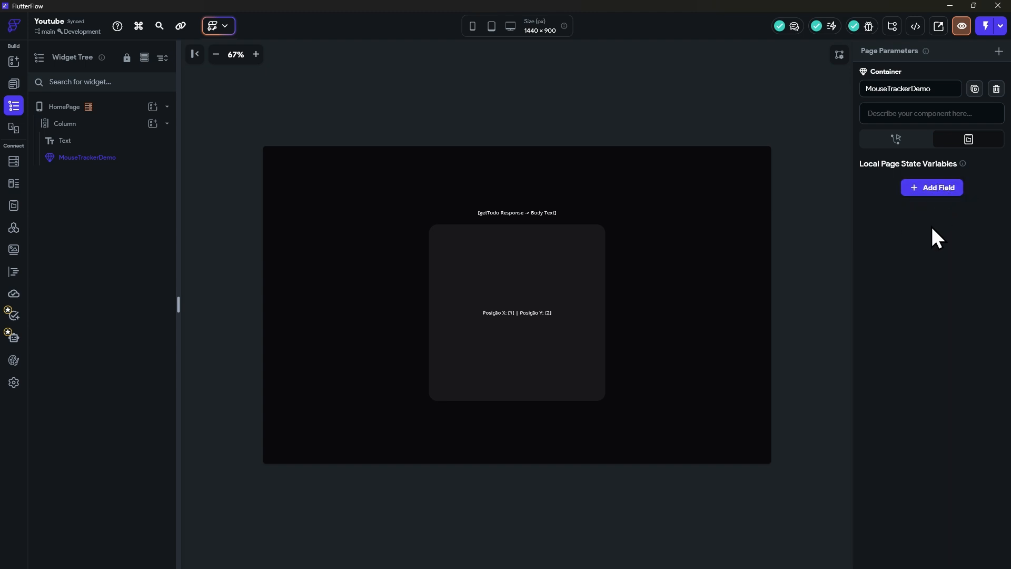
click(103, 123)
click(122, 111)
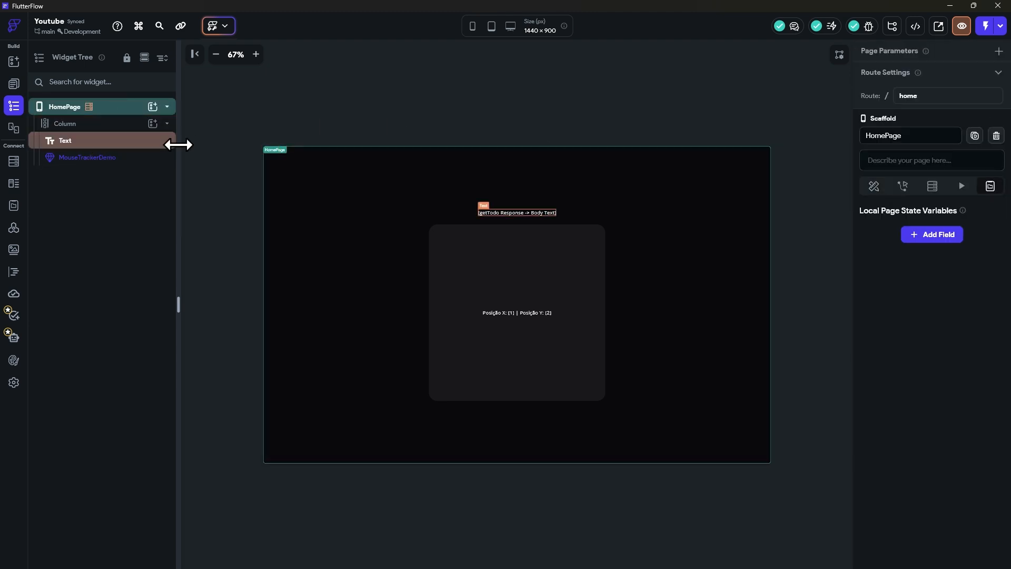
Step: Switch to the browser's Test Mode session and run an Instant Reload of the app
click(126, 141)
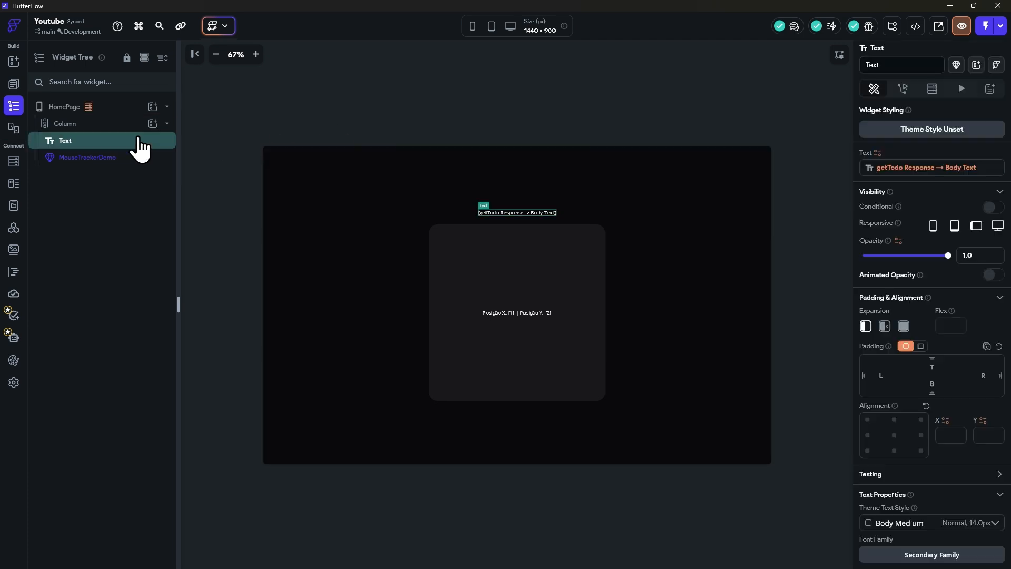
click(463, 103)
key(alt+Tab)
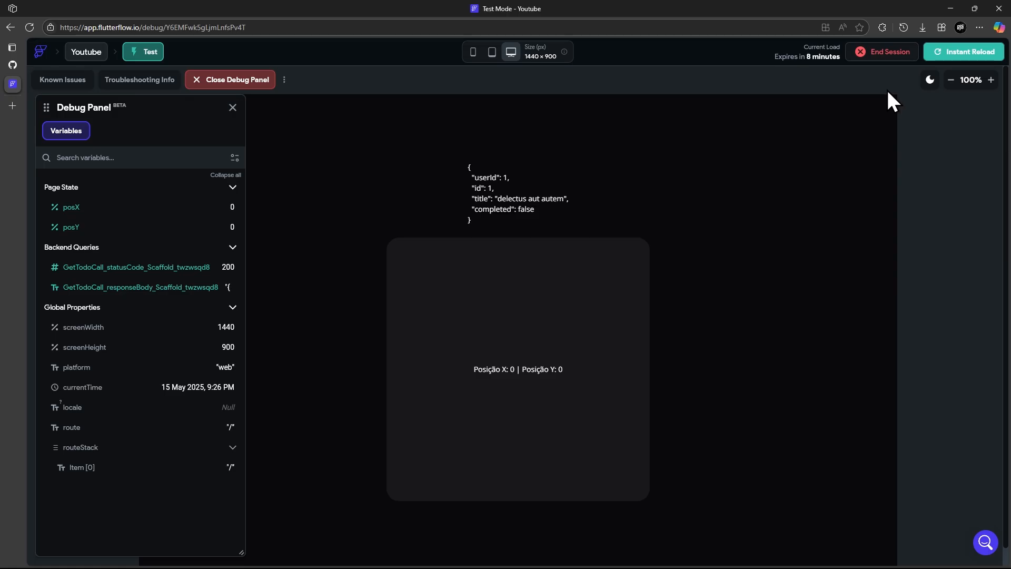
click(954, 55)
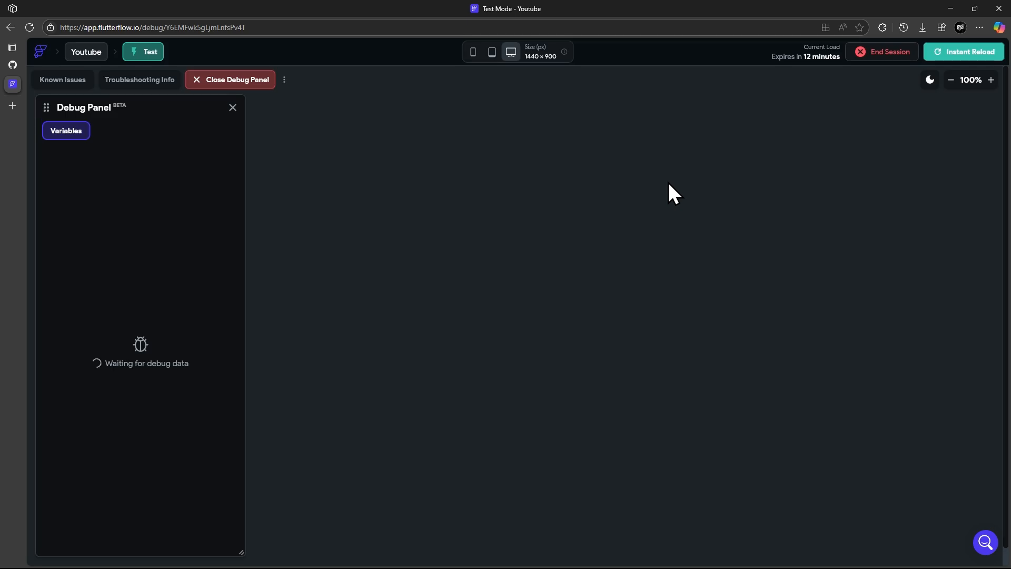
Step: Inspect the test page with the browser's DevTools and show its network (Rede) requests to check for repeated getTodo calls
right_click(682, 184)
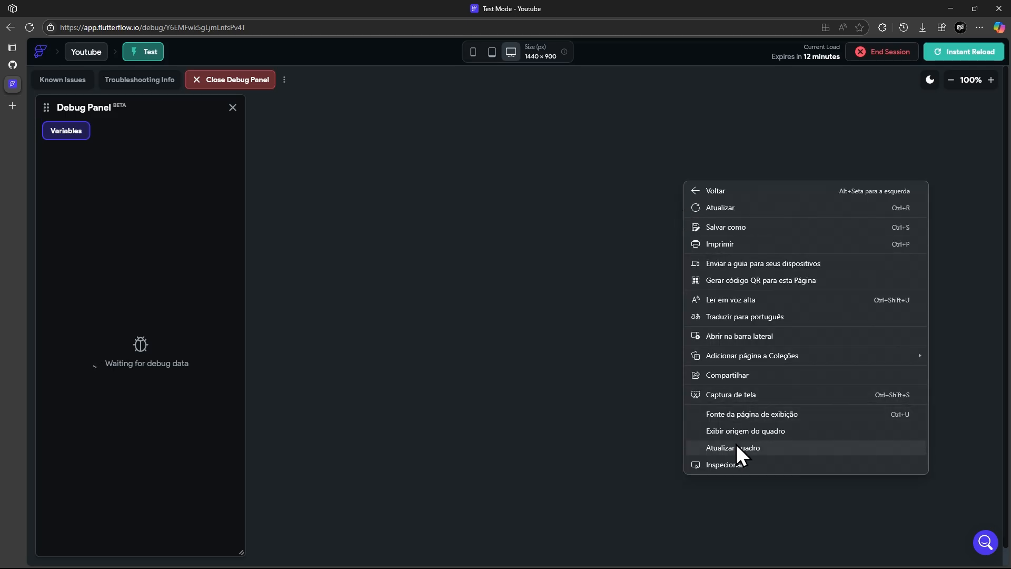
click(735, 465)
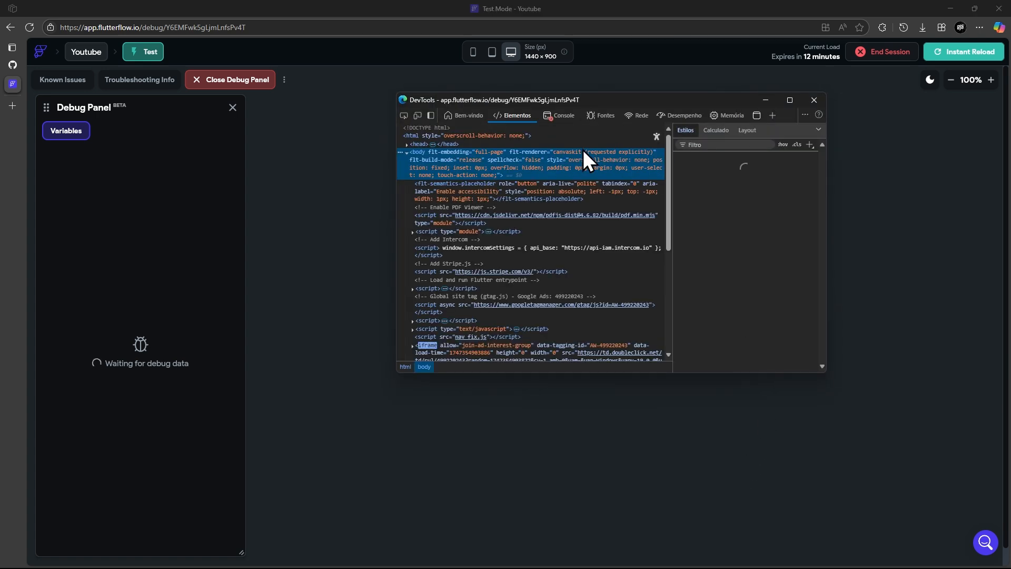
drag(580, 92, 724, 163)
click(793, 178)
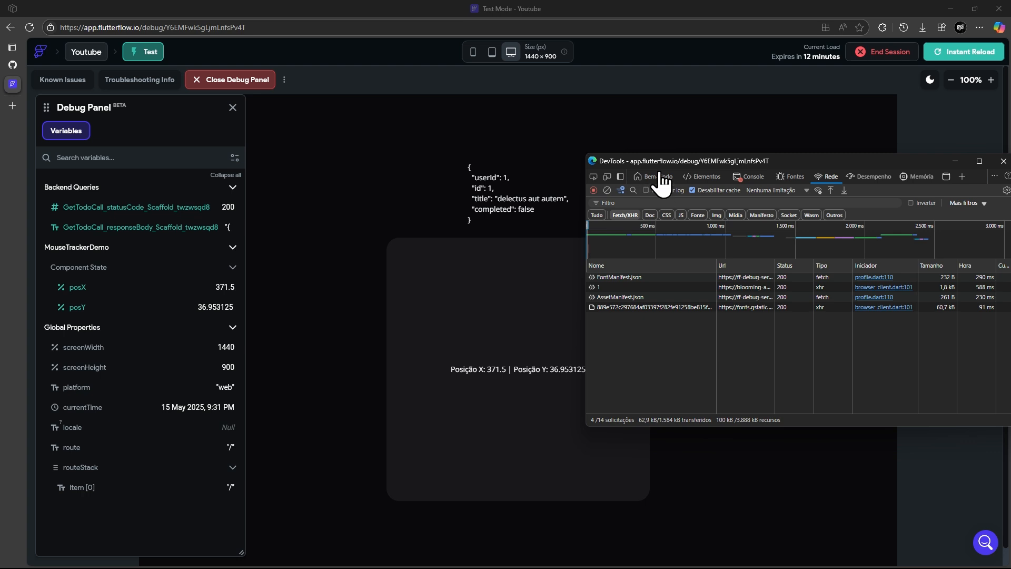
Step: Reposition the DevTools window over the page, and minimize it to uncover the mouse-tracking preview
drag(658, 161, 390, 178)
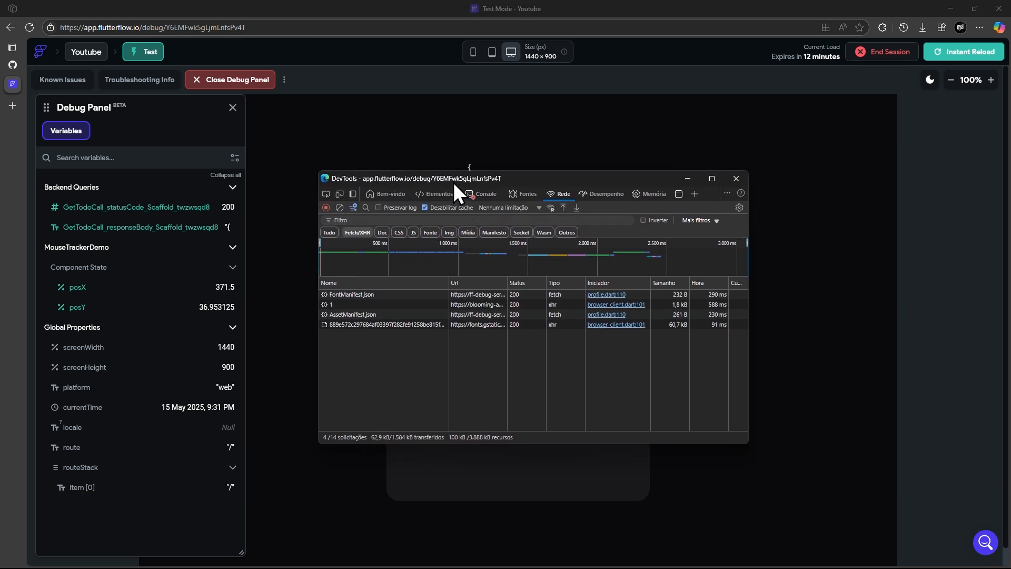
drag(453, 181, 515, 225)
click(750, 222)
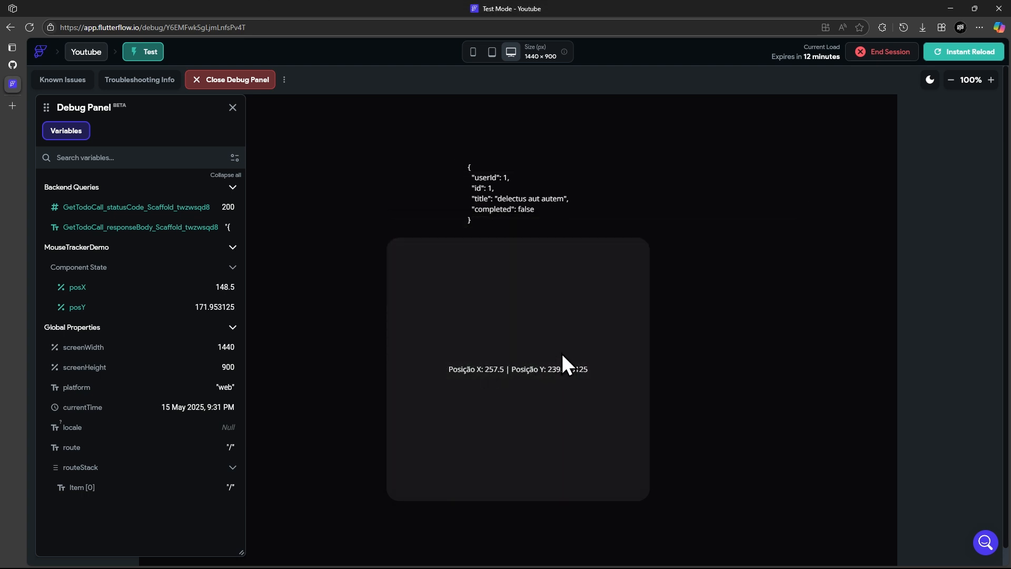